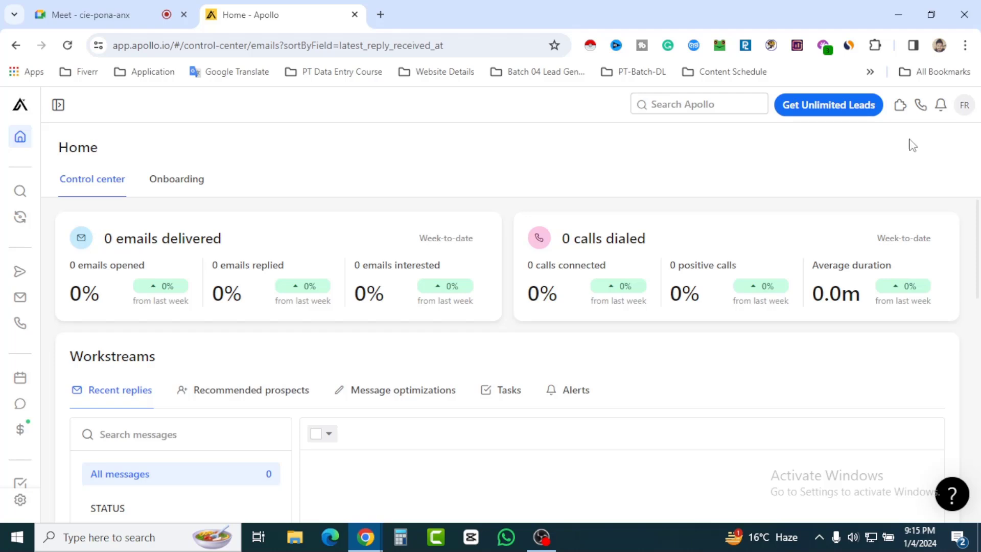
Open the plan upgrade page and review the prices, features and credit options of the Free, Basic, Professional and Custom plans
left_click(964, 107)
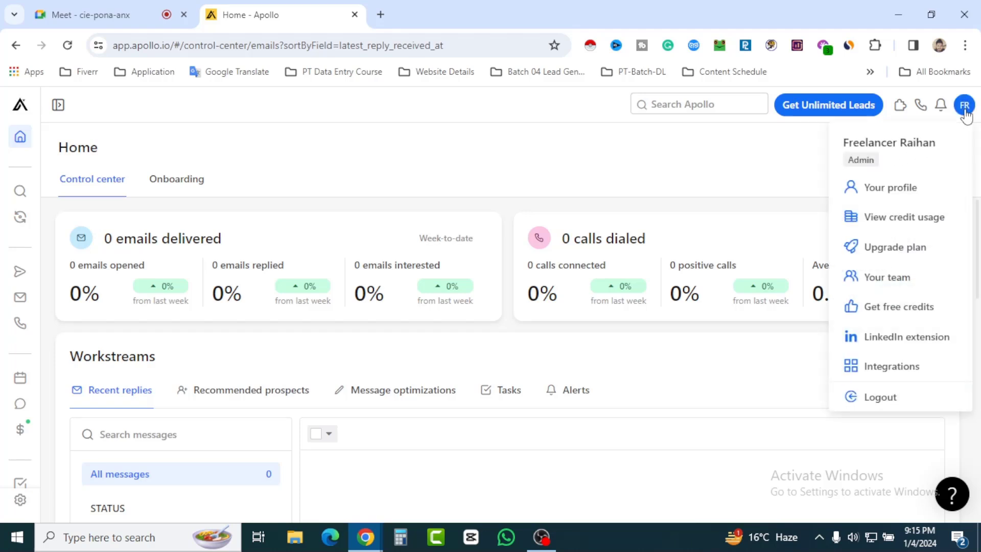
left_click(896, 250)
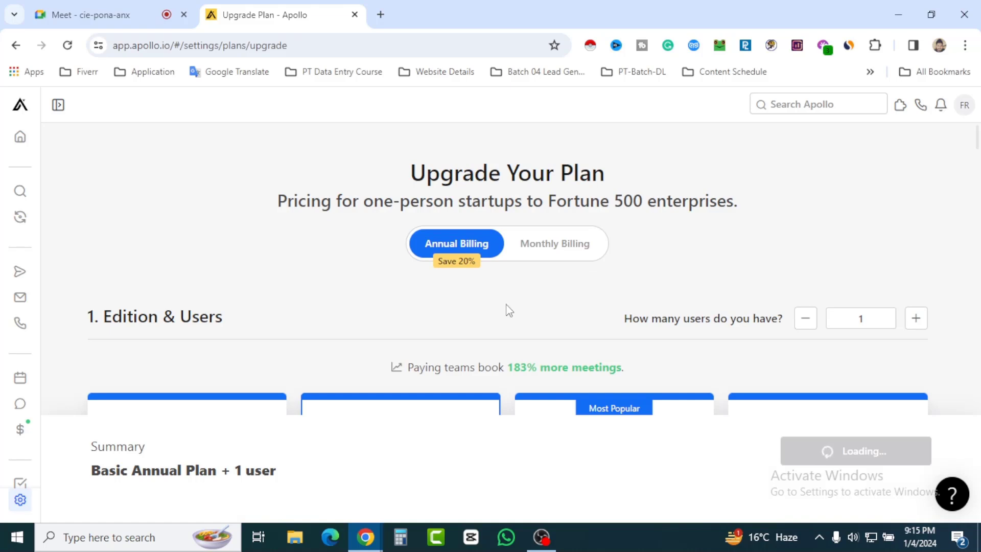
scroll(508, 313, "down", 3)
scroll(503, 348, "down", 4)
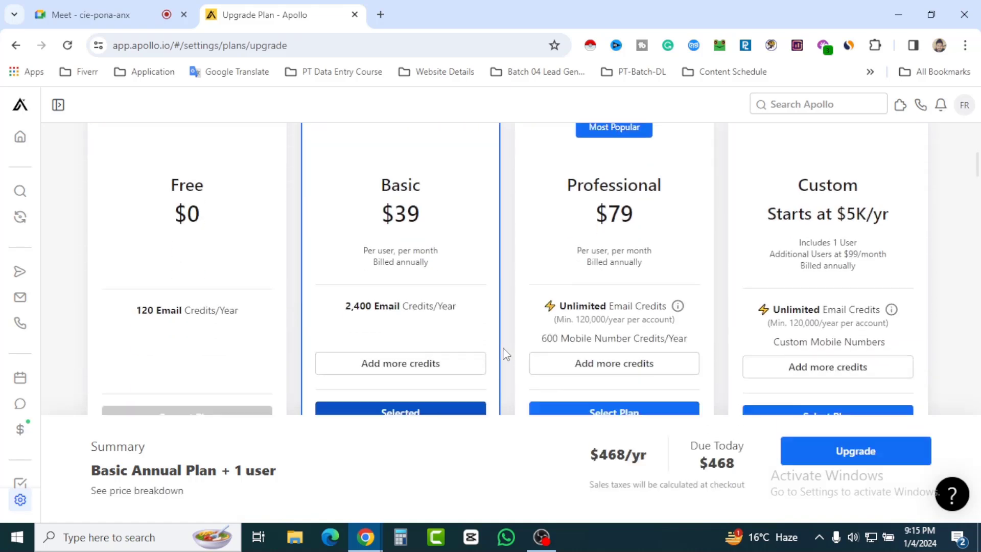
scroll(503, 339, "up", 1)
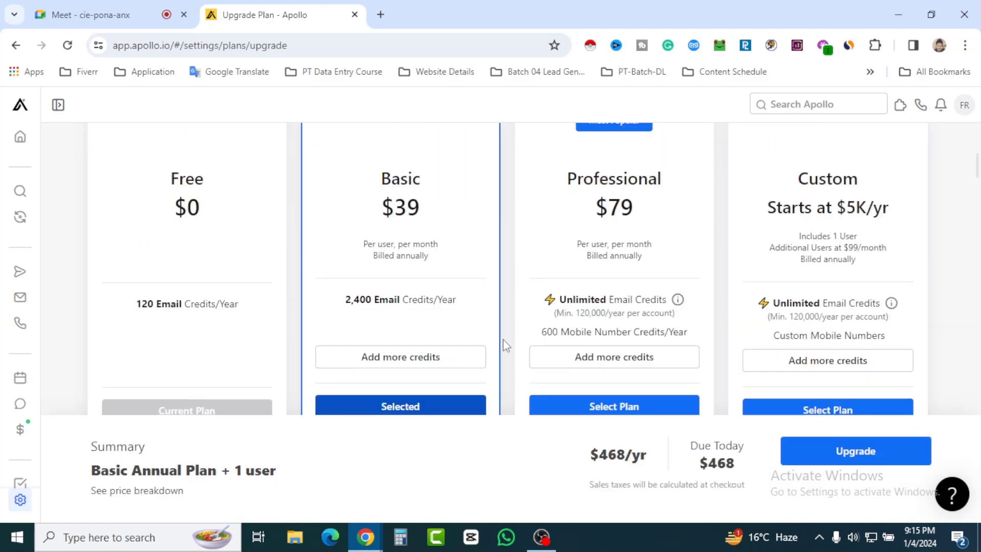
scroll(503, 338, "down", 4)
scroll(506, 345, "down", 4)
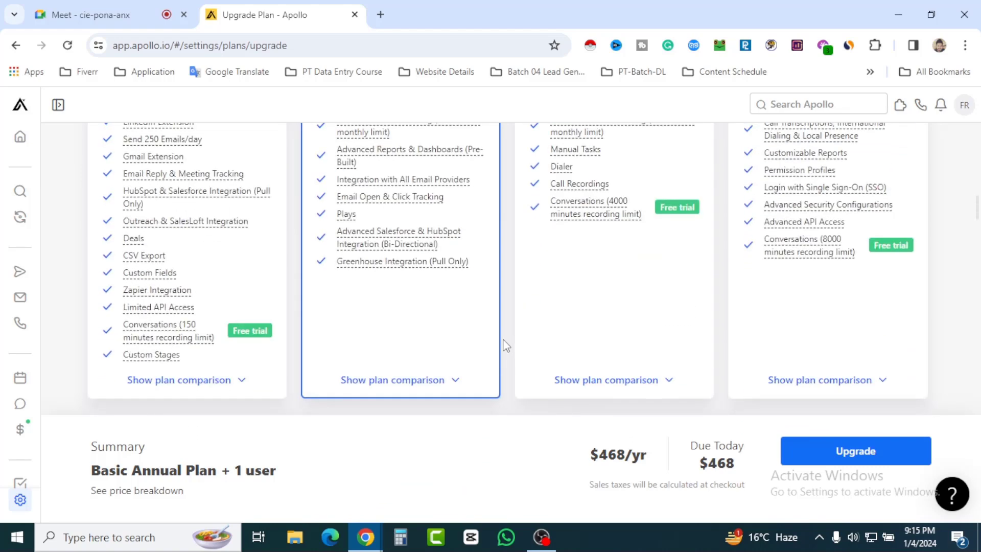
scroll(506, 345, "down", 3)
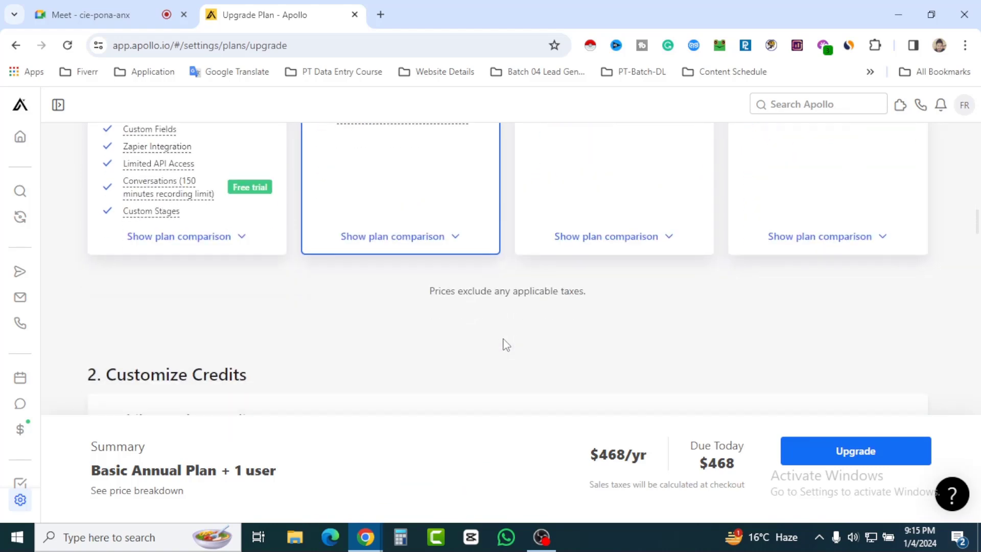
scroll(502, 344, "down", 1)
scroll(503, 337, "down", 4)
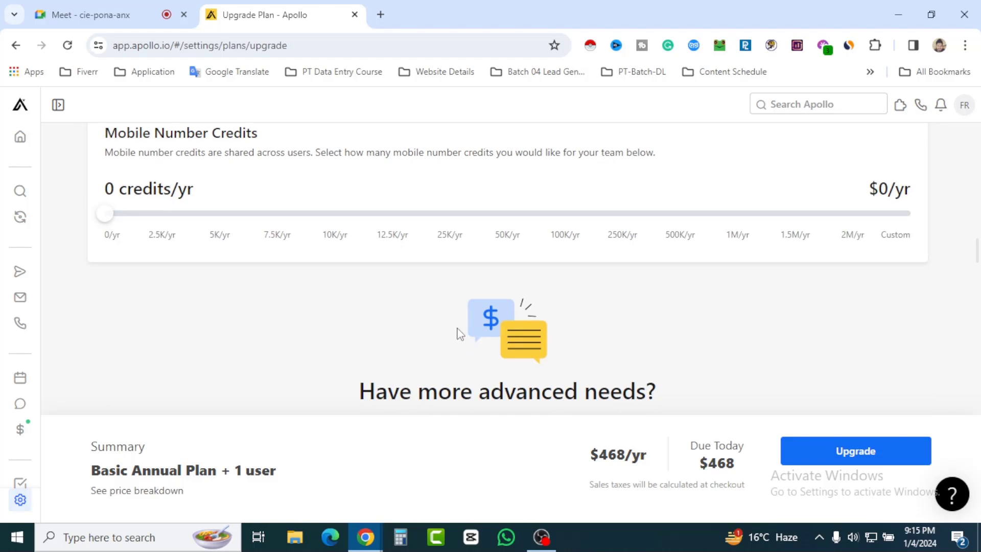
scroll(463, 333, "down", 8)
scroll(468, 336, "down", 6)
scroll(514, 342, "down", 5)
scroll(514, 341, "up", 8)
scroll(514, 338, "up", 15)
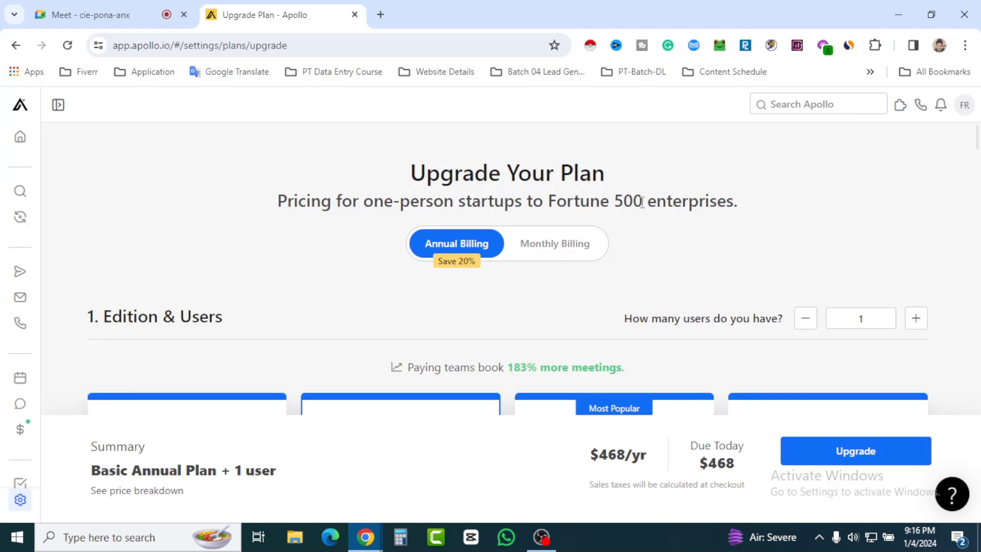
Compare the email credits and included features of the four plans once more, and return to the home page
scroll(507, 329, "down", 5)
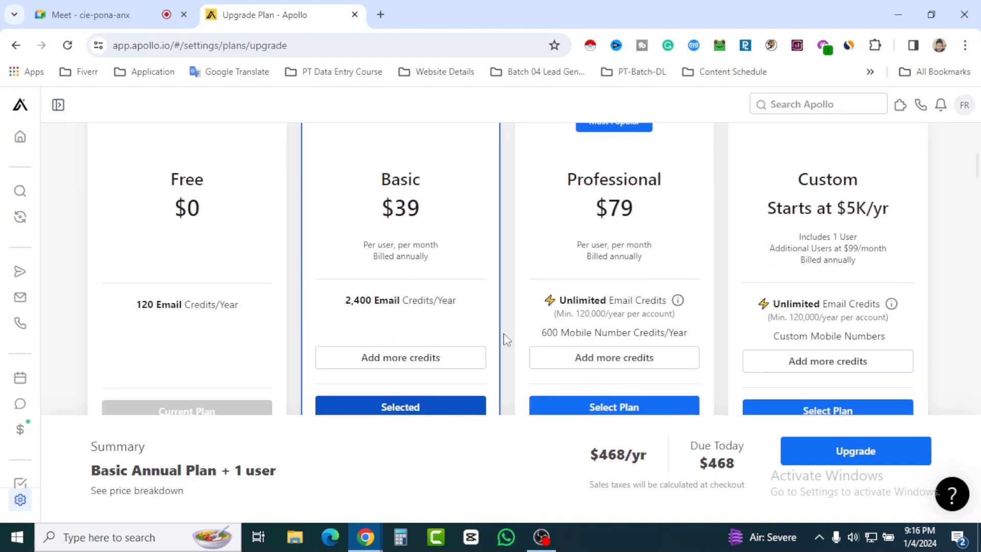
scroll(507, 339, "down", 4)
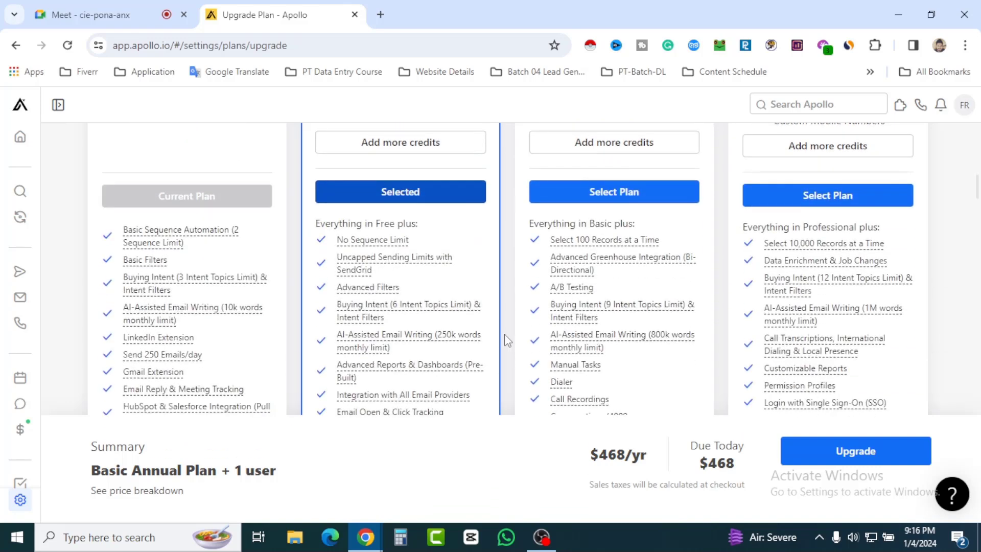
scroll(506, 340, "up", 3)
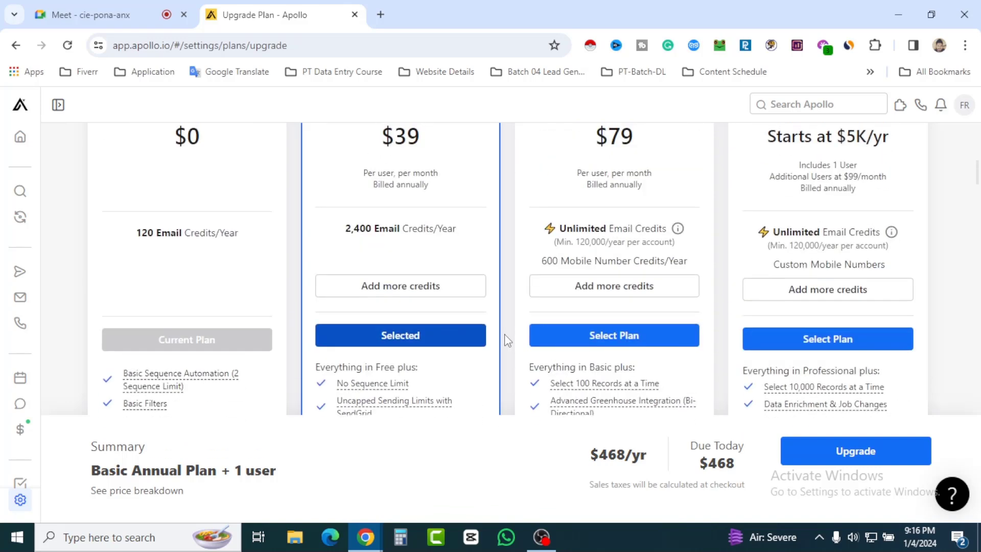
scroll(507, 340, "up", 6)
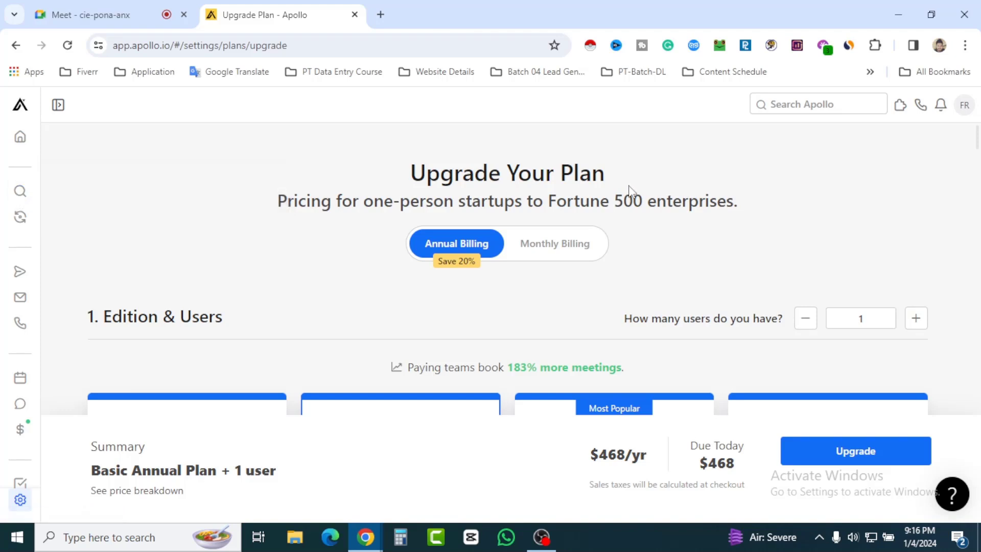
left_click(20, 105)
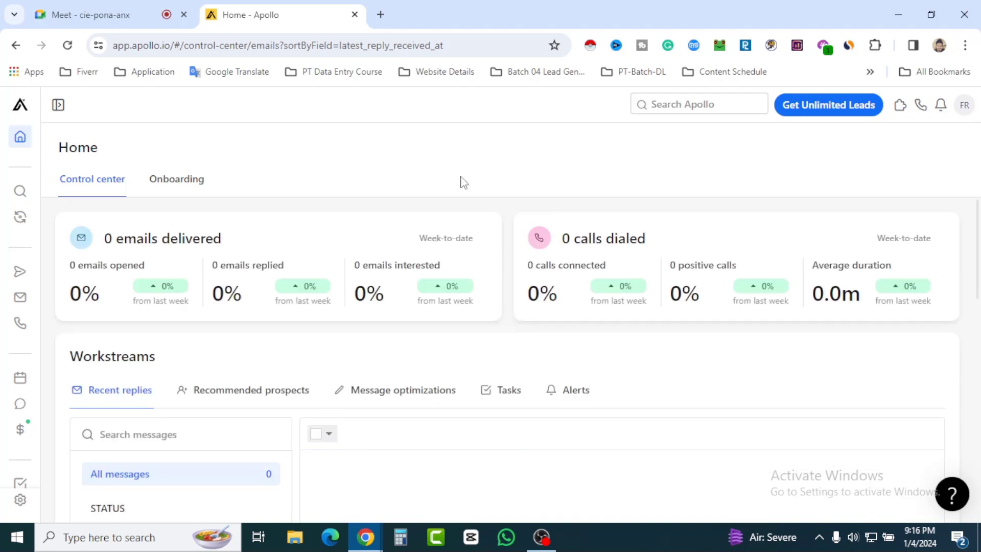
Switch to the Google Meet call, check the in-call messages, and return to Apollo
left_click(93, 12)
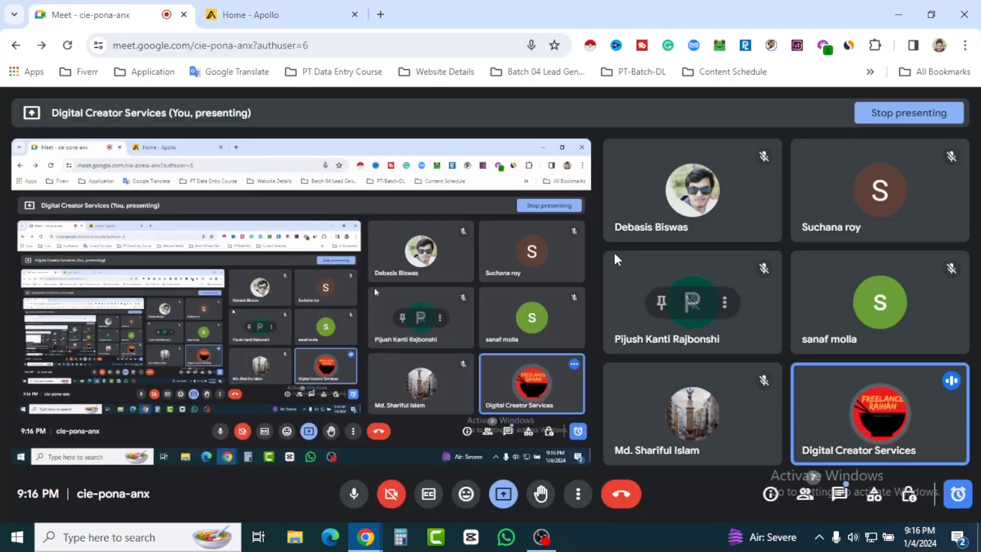
left_click(839, 493)
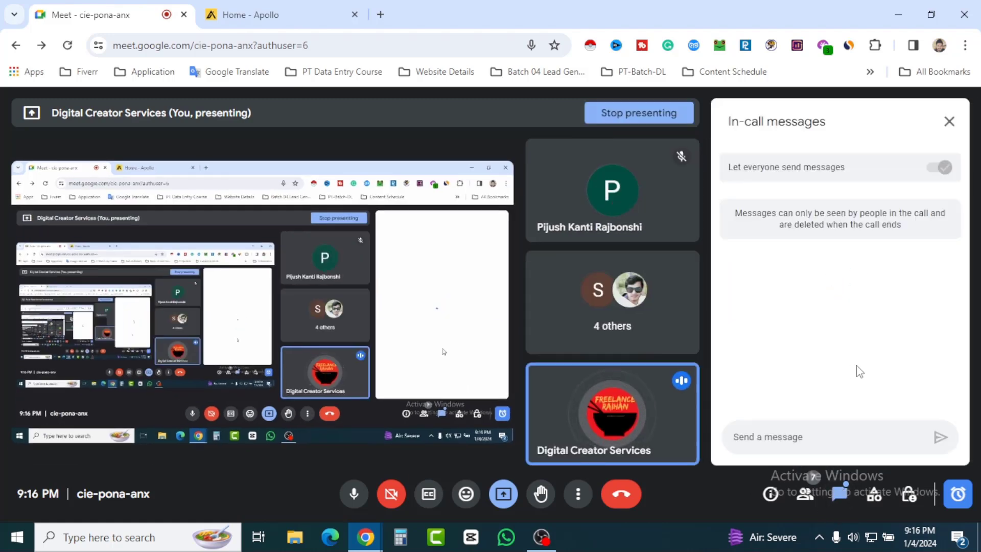
key("ctrl+Tab")
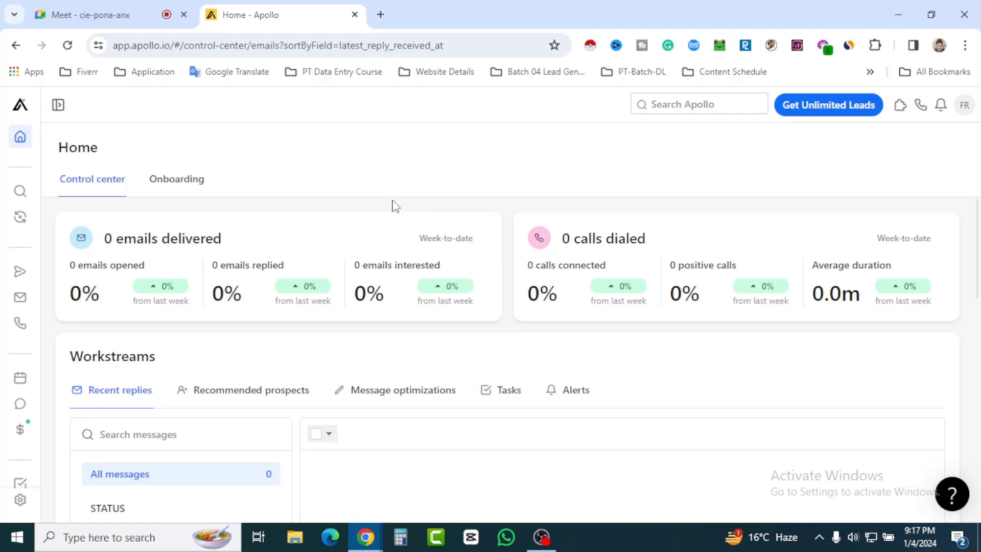
Open the people search, look at its saved searches, and return to the search filters
left_click(21, 194)
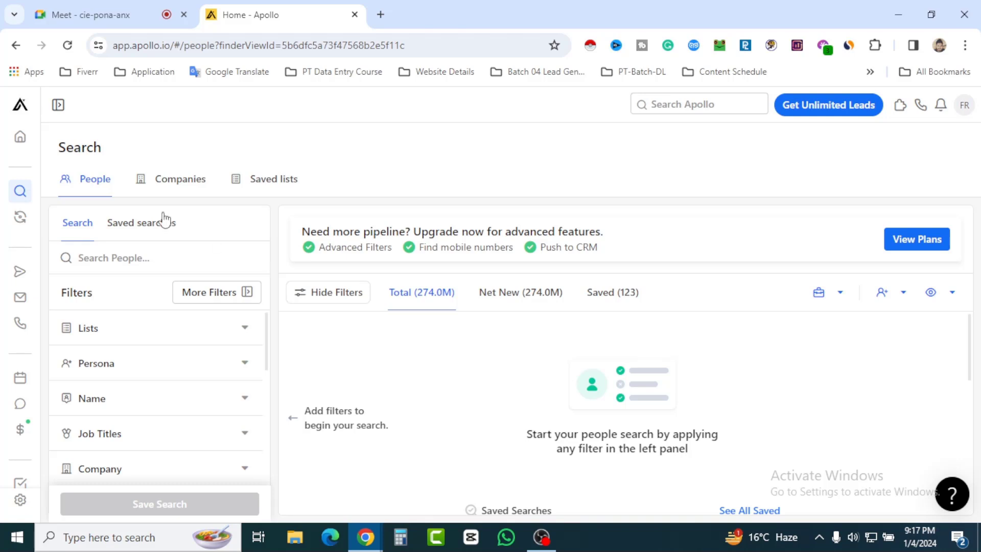
left_click_drag(104, 149, 56, 154)
left_click(136, 155)
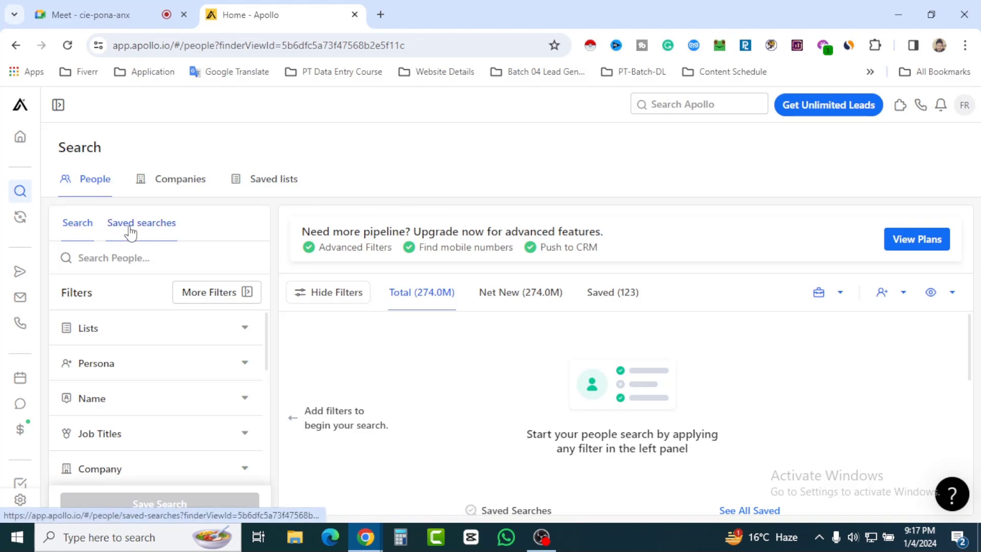
left_click(148, 230)
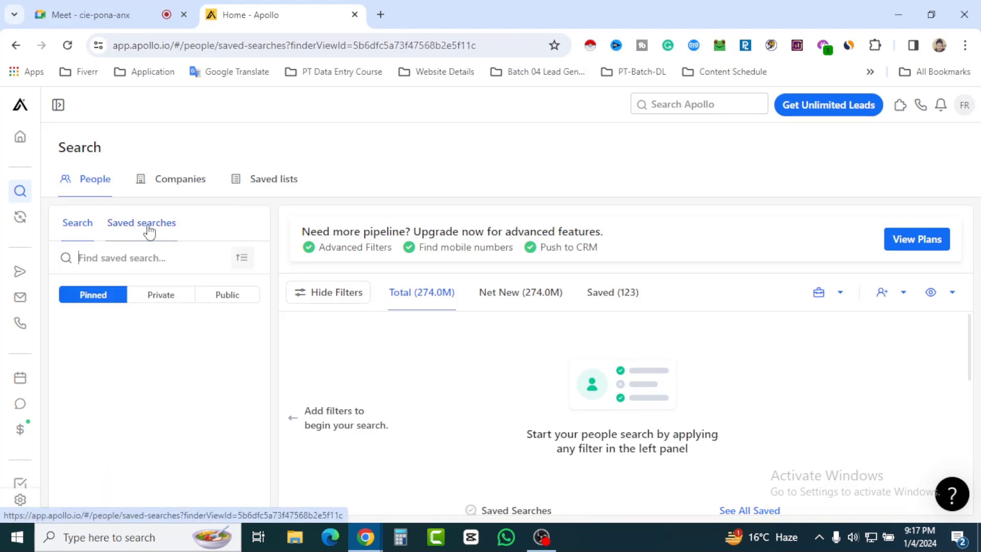
left_click(77, 228)
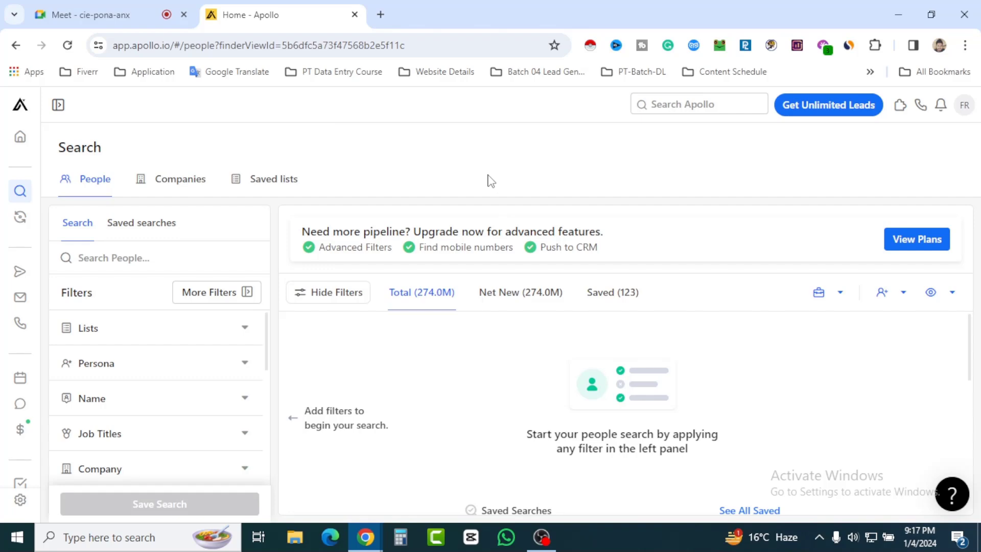
Check the participants in the Google Meet call and return to the Apollo people search
left_click(83, 14)
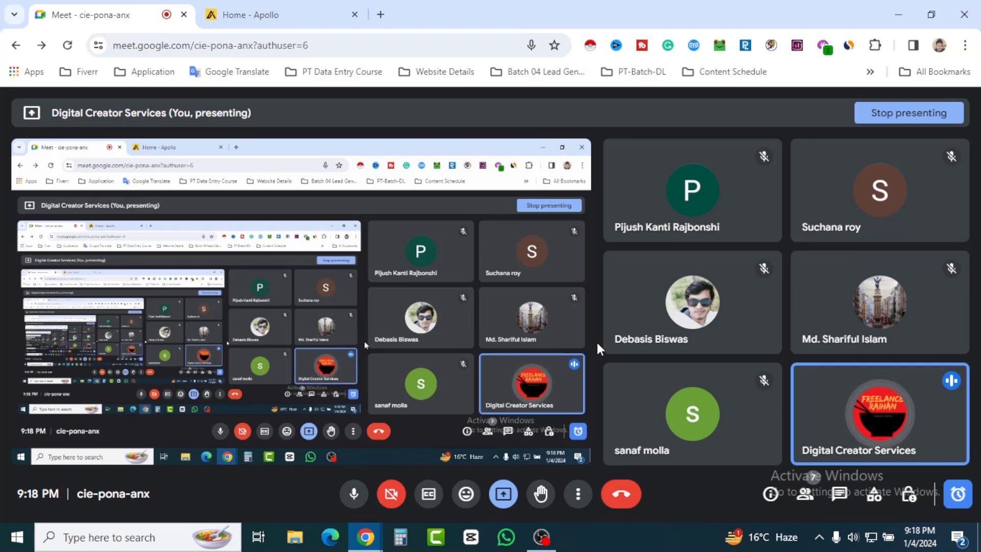
left_click(292, 17)
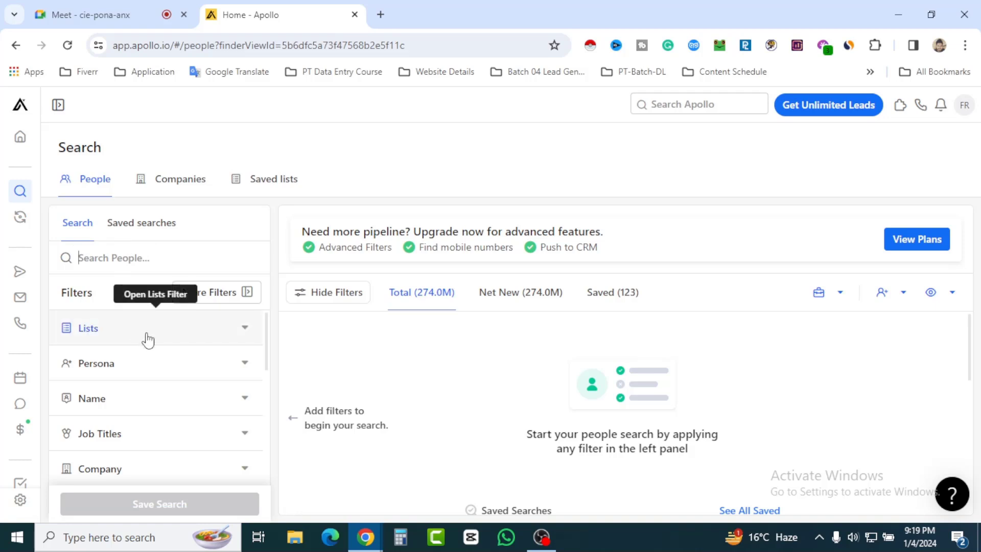
Expand the full set of people filters, review the person, company, engagement and source categories, and collapse it again
scroll(148, 352, "down", 5)
scroll(152, 353, "up", 3)
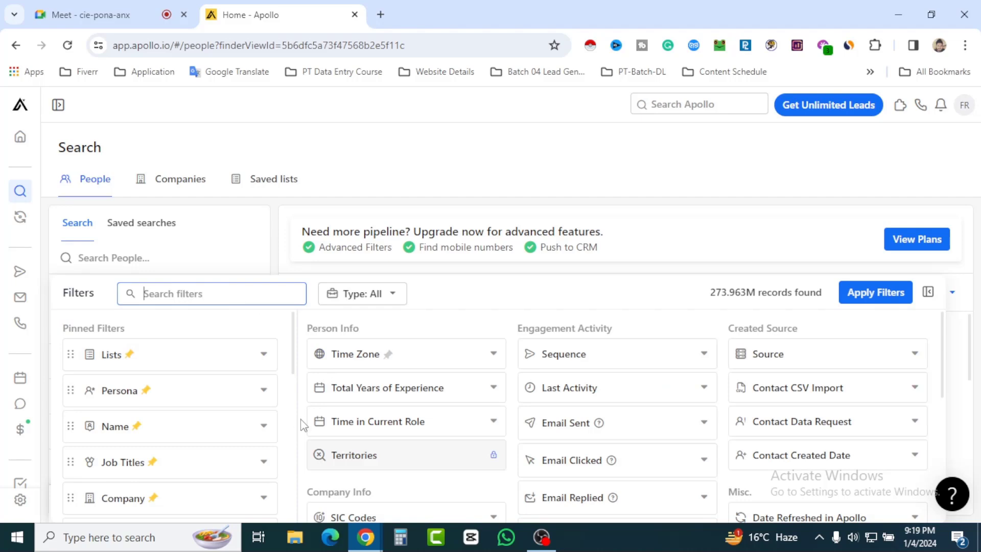
scroll(440, 427, "down", 2)
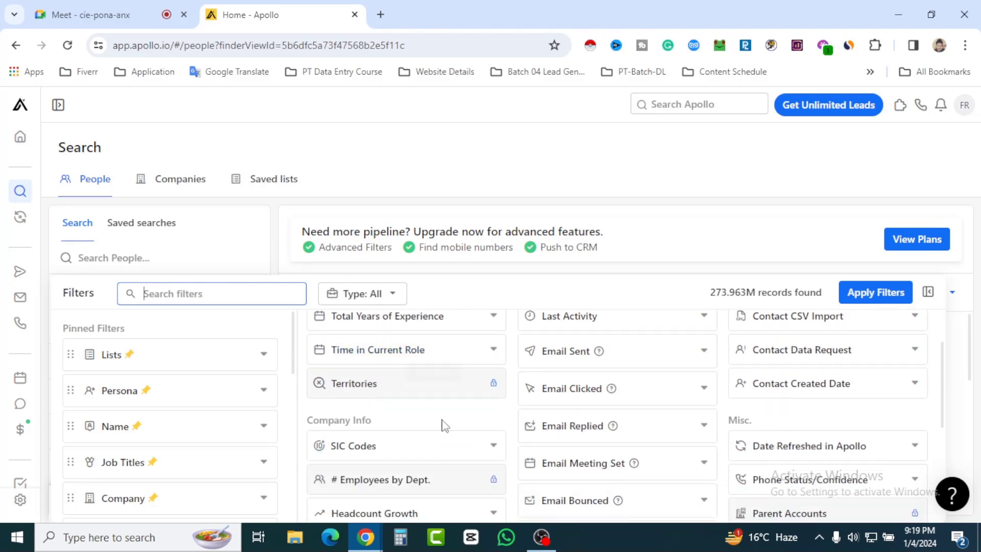
scroll(374, 434, "down", 3)
scroll(427, 471, "up", 5)
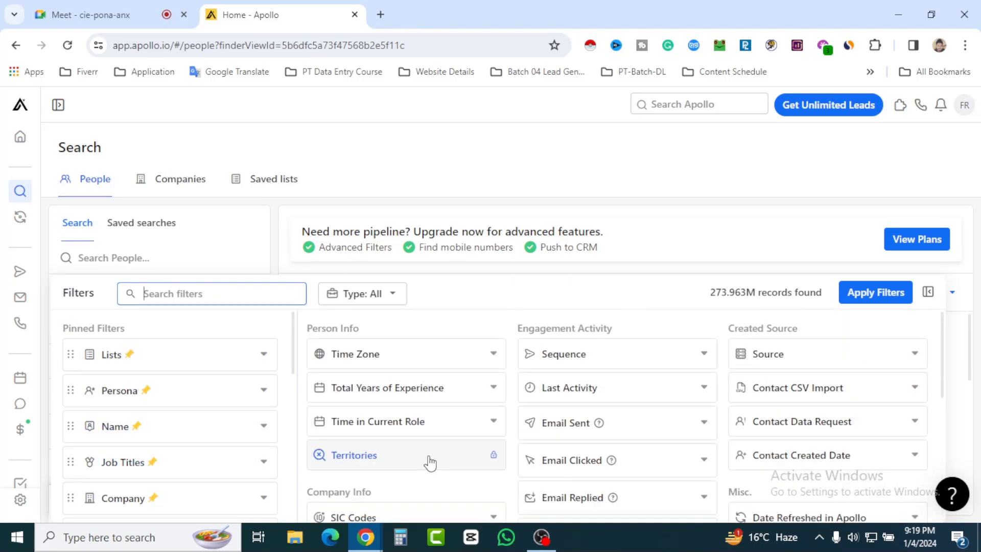
scroll(440, 403, "down", 3)
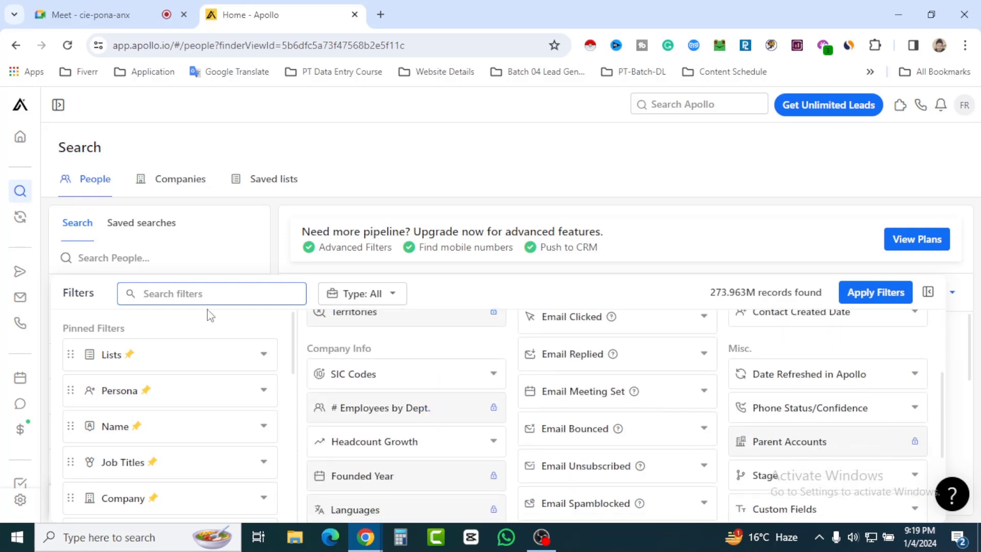
left_click(928, 292)
Examine the available people search filters from Lists to Email Opened, briefly expanding the Name filter
scroll(160, 357, "down", 6)
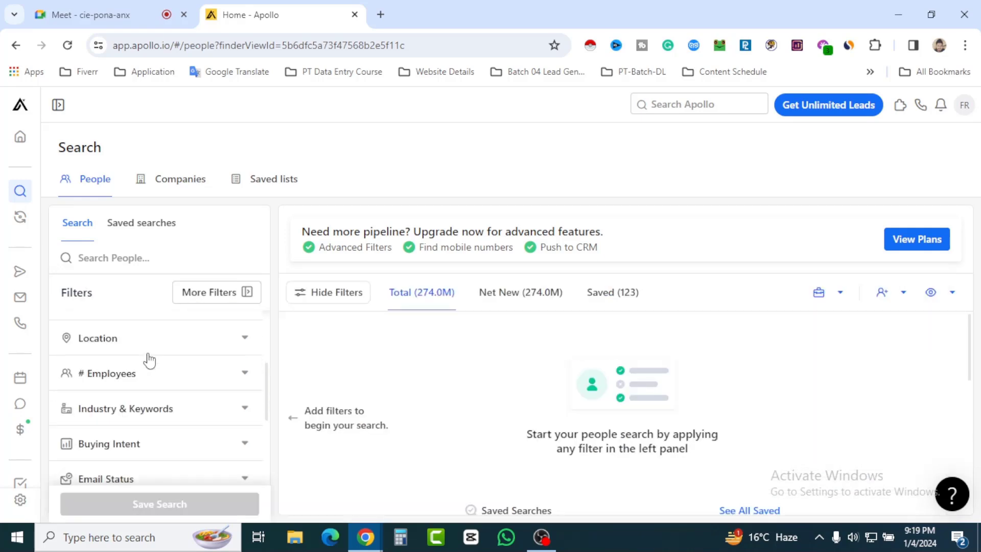
scroll(165, 398, "up", 6)
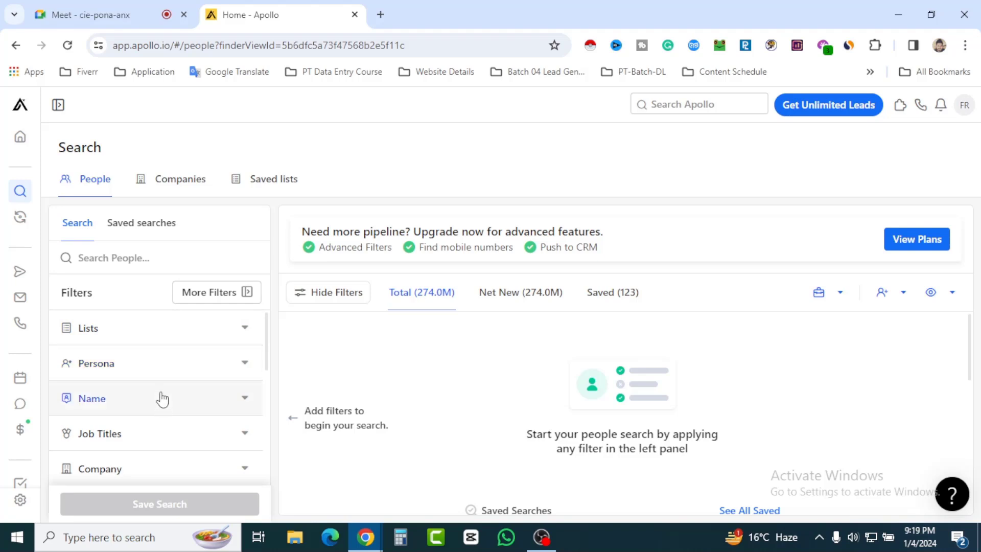
left_click(156, 408)
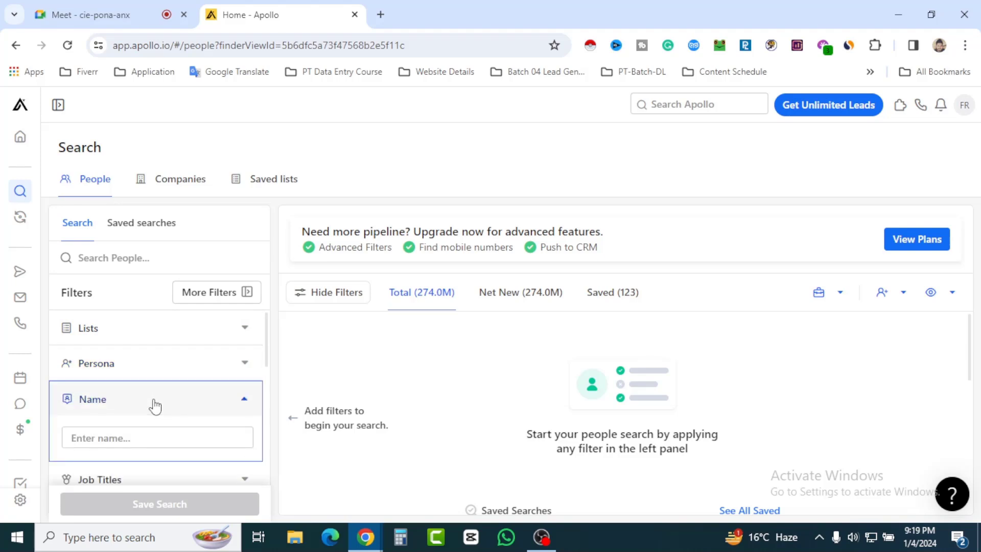
left_click(156, 407)
scroll(173, 404, "down", 2)
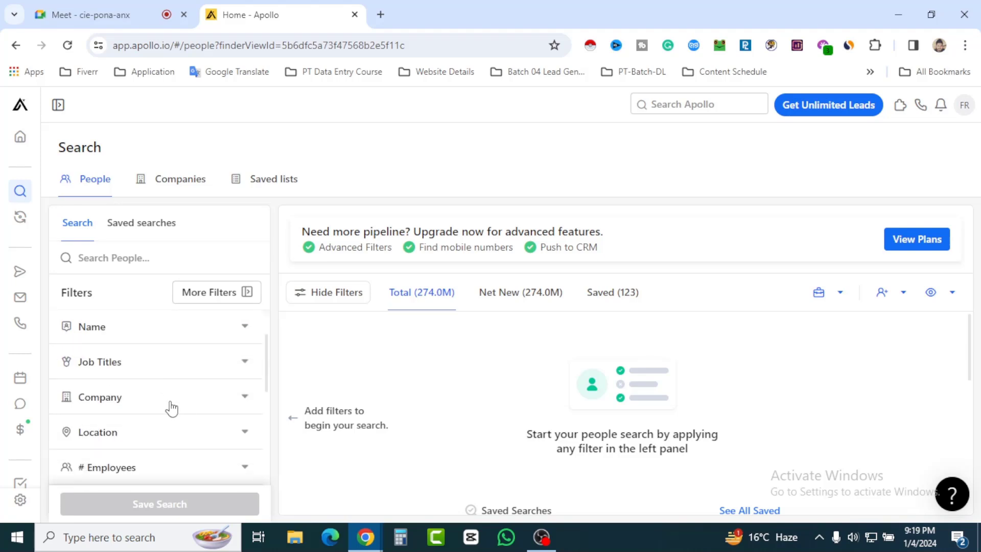
scroll(179, 431, "down", 3)
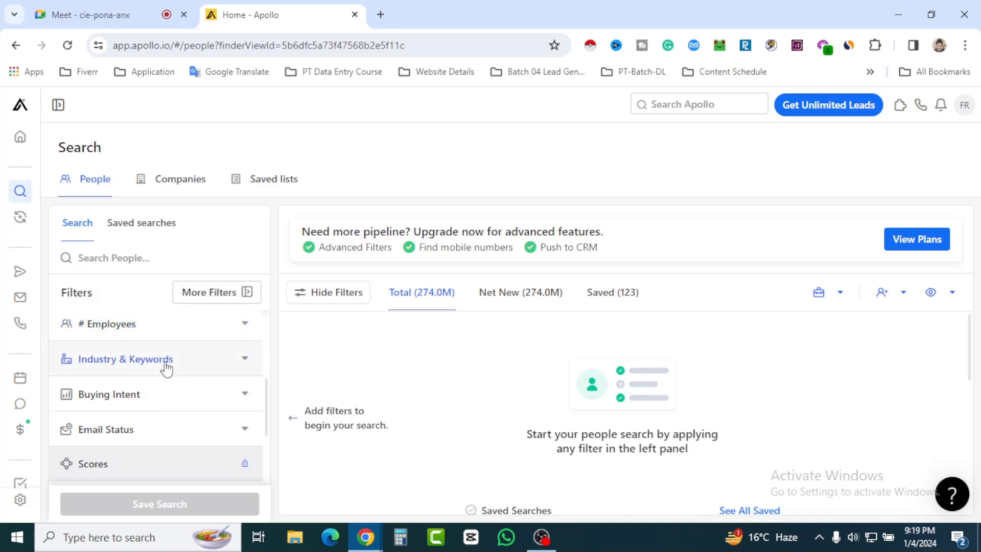
scroll(160, 394, "down", 3)
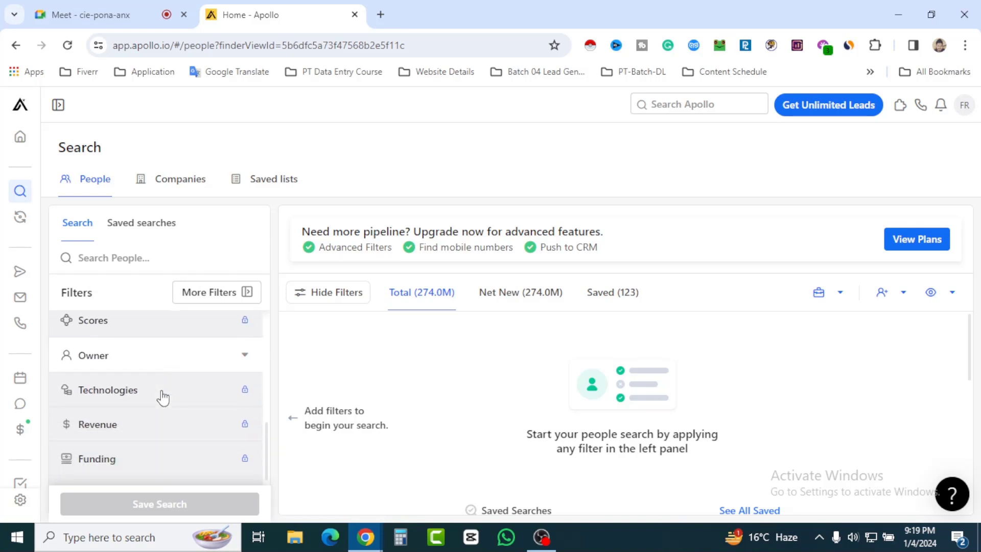
scroll(174, 408, "up", 2)
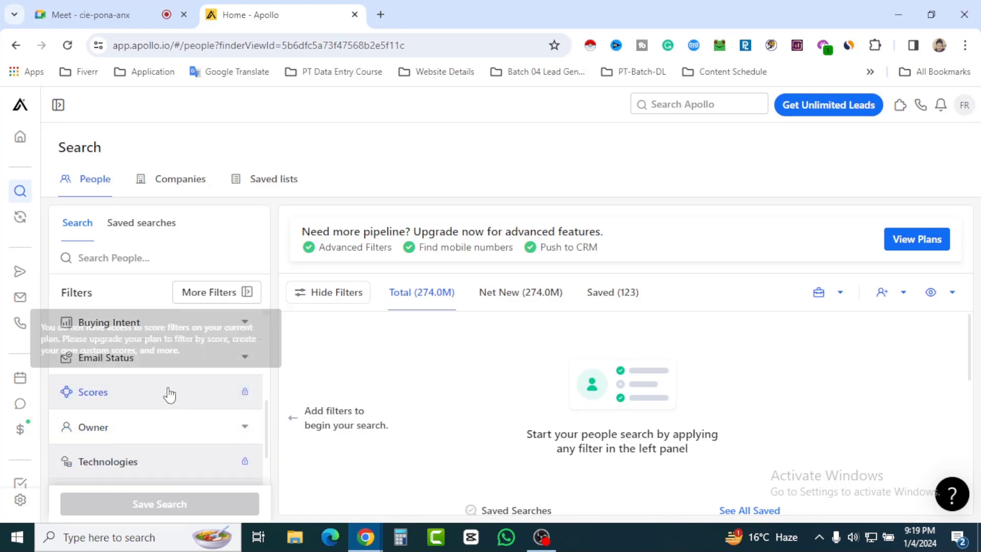
scroll(176, 419, "down", 4)
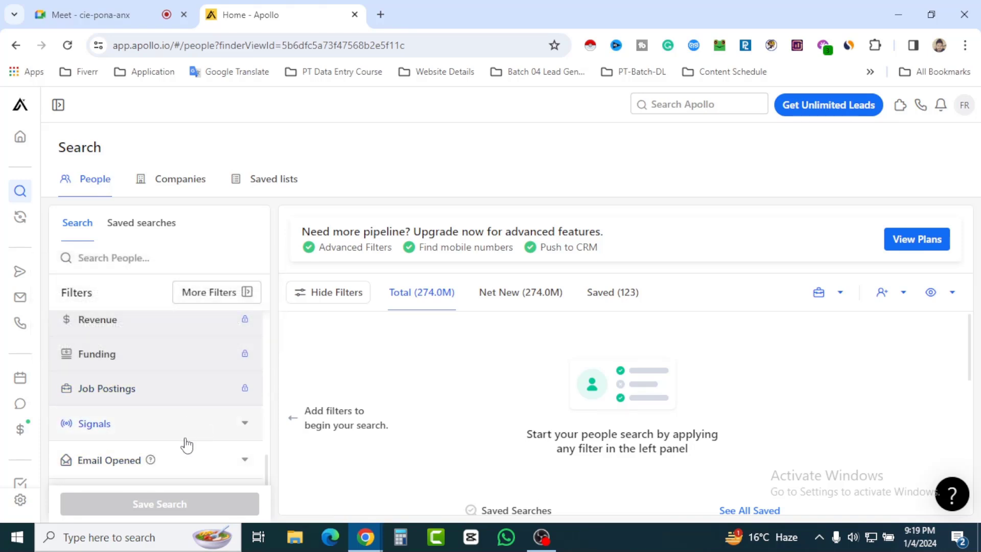
scroll(176, 449, "up", 6)
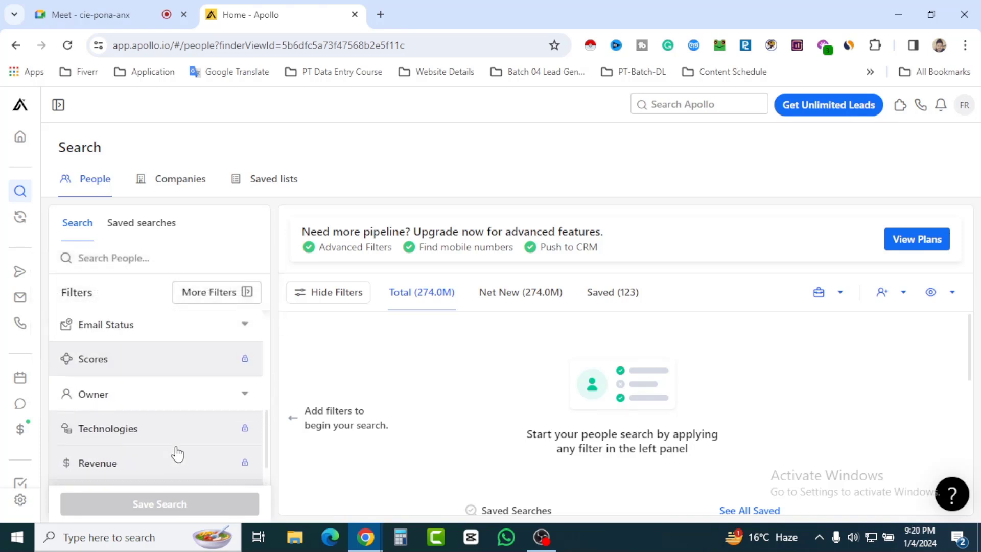
Search people for the keyword "real estate"
scroll(177, 453, "up", 4)
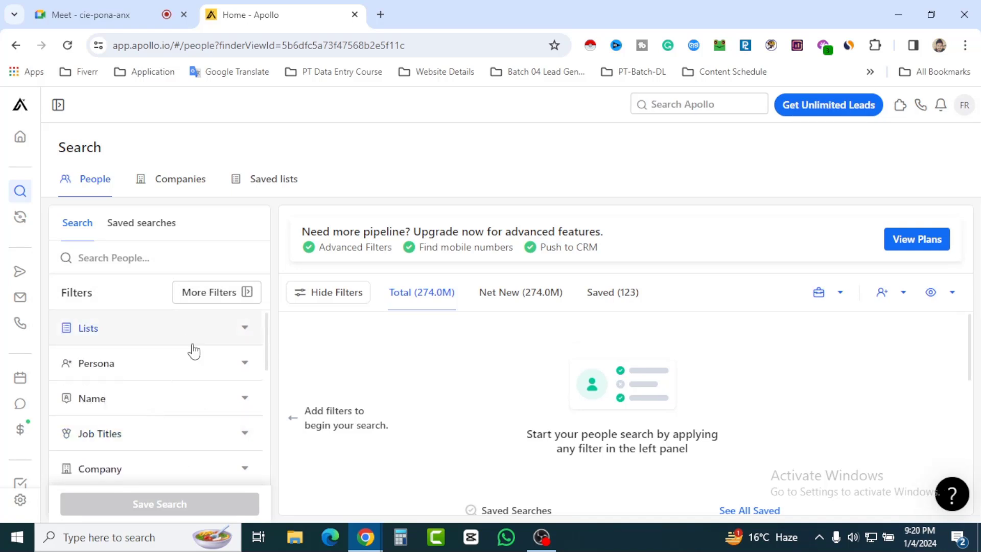
left_click(136, 264)
type("rea")
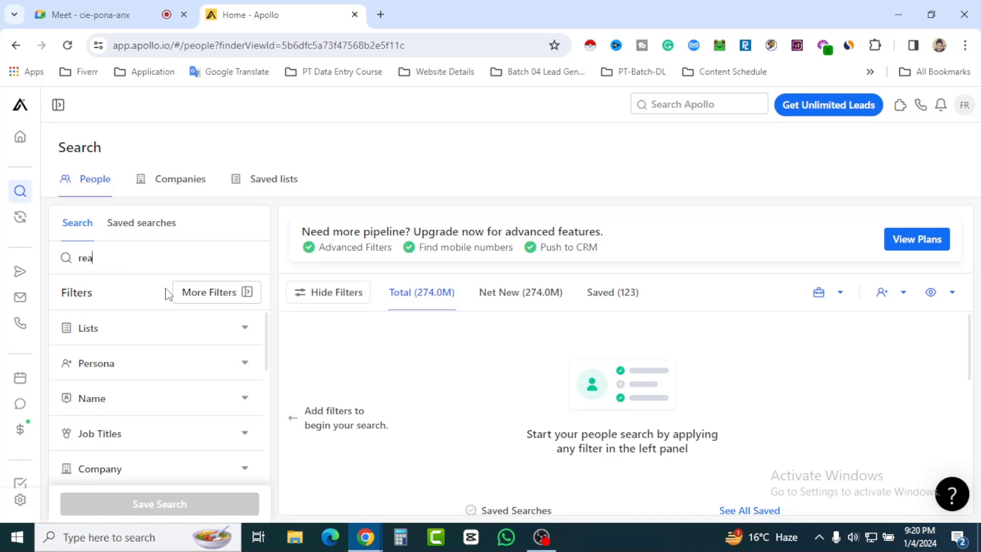
type("l estate")
key("Return")
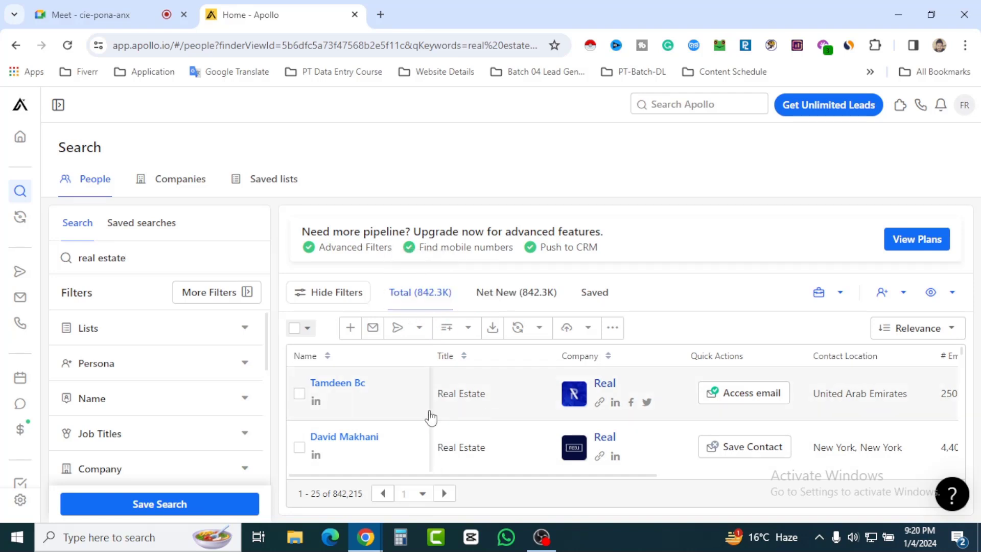
Examine the people listed for the real estate keyword through to the end of the first results page
scroll(415, 400, "down", 3)
scroll(415, 399, "up", 3)
scroll(415, 400, "down", 5)
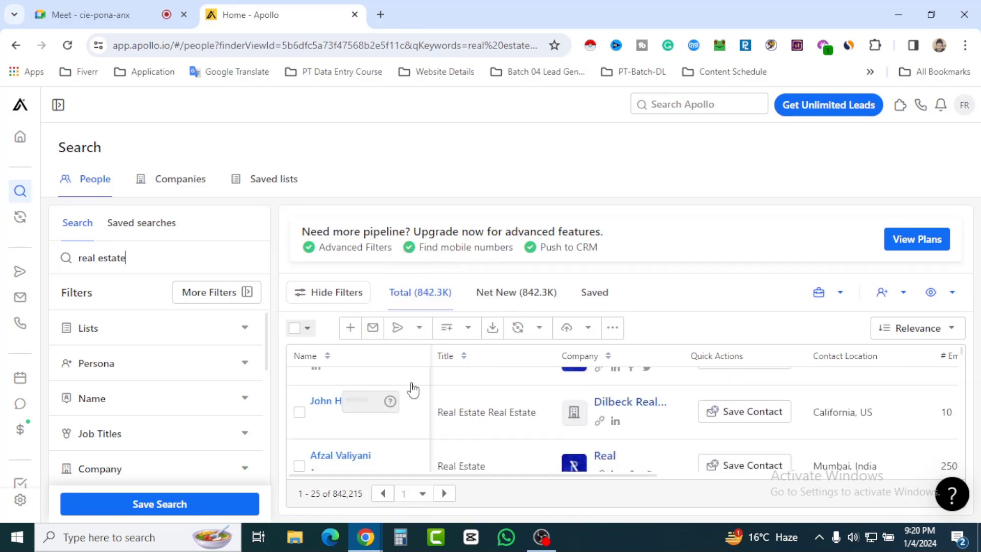
scroll(414, 390, "down", 5)
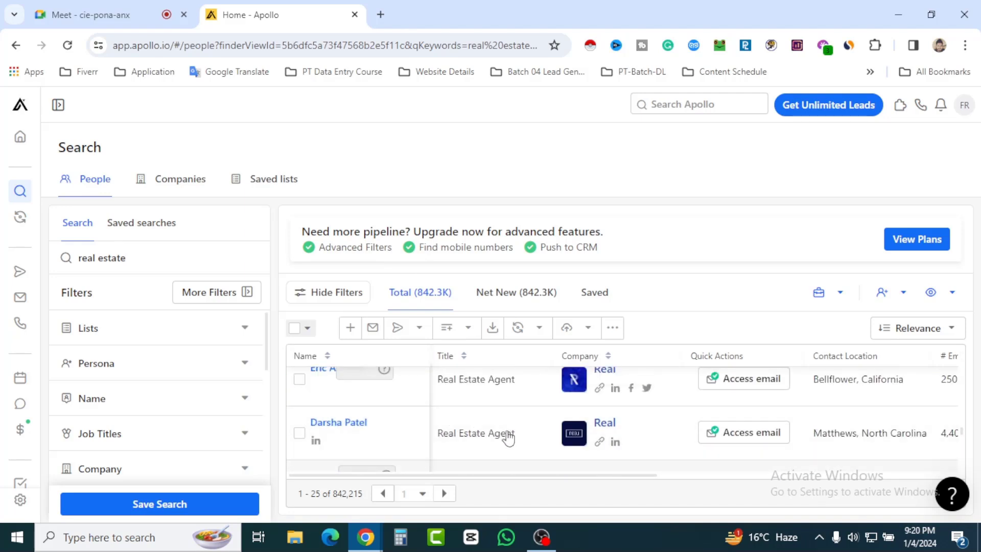
scroll(503, 424, "down", 4)
scroll(502, 420, "down", 3)
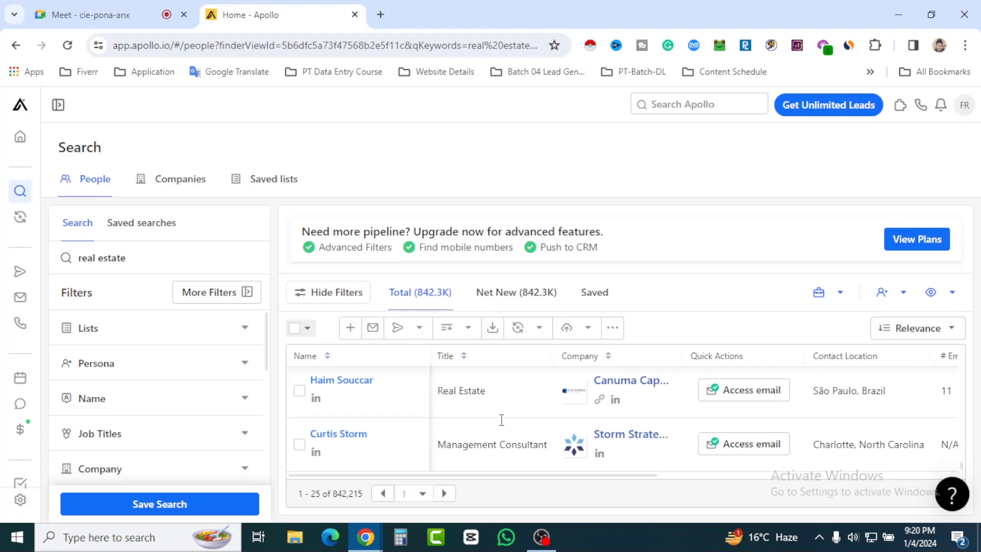
scroll(502, 421, "down", 4)
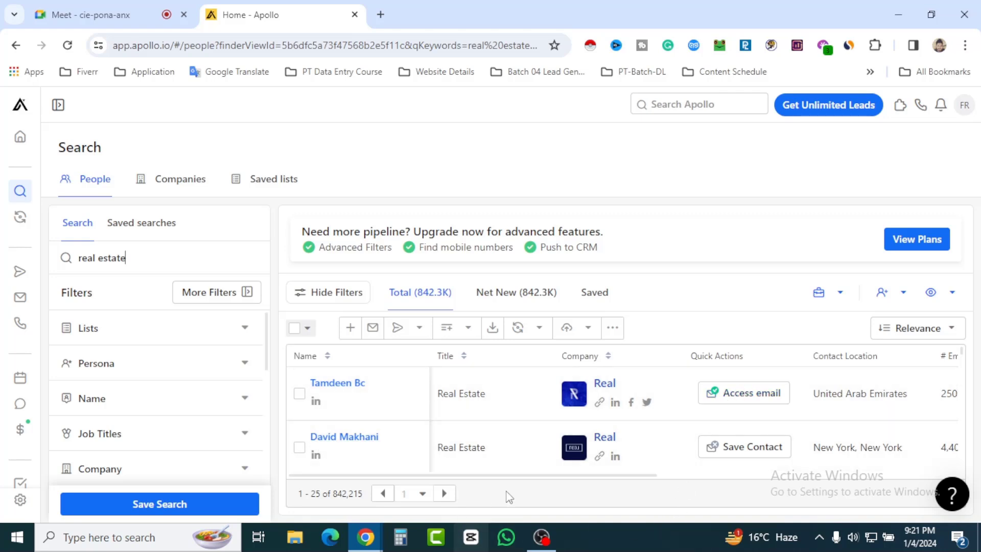
Review the employees, industry, keywords and contact stage columns of the results, and return to the first columns
left_click_drag(641, 476, 757, 473)
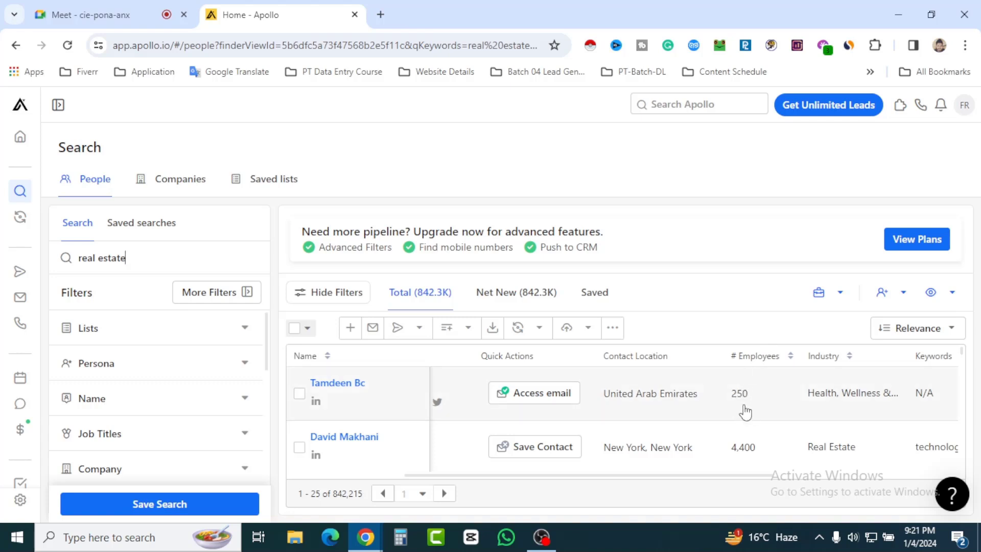
scroll(760, 480, "right", 3)
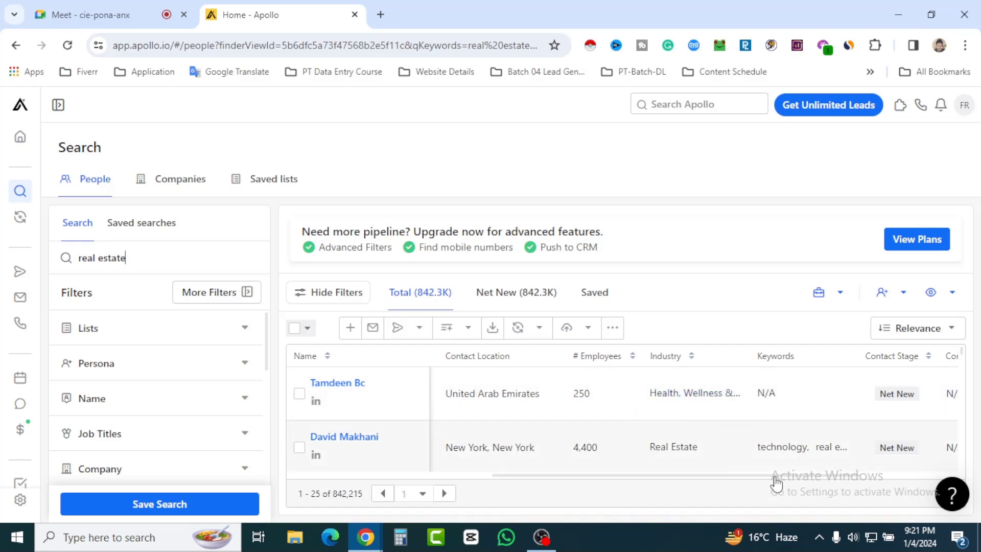
left_click_drag(776, 478, 477, 484)
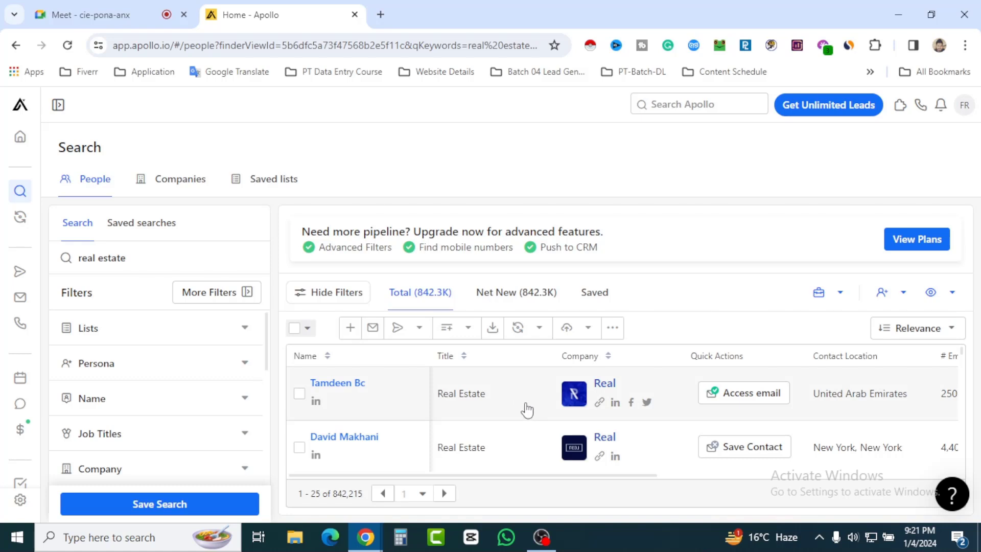
Compare the job titles, companies and contact locations of the listed people with the real estate keyword
scroll(526, 407, "down", 2)
scroll(532, 419, "down", 6)
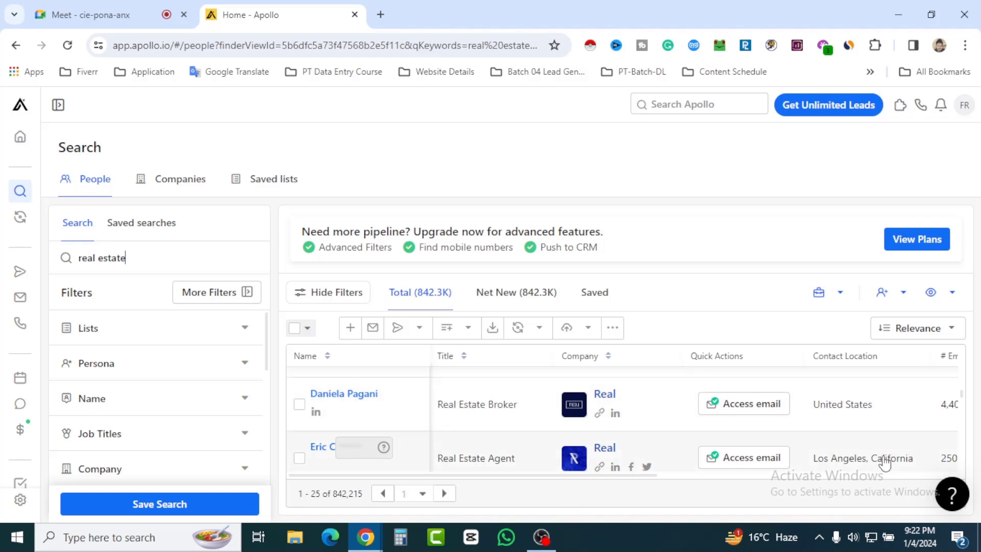
scroll(848, 440, "up", 2)
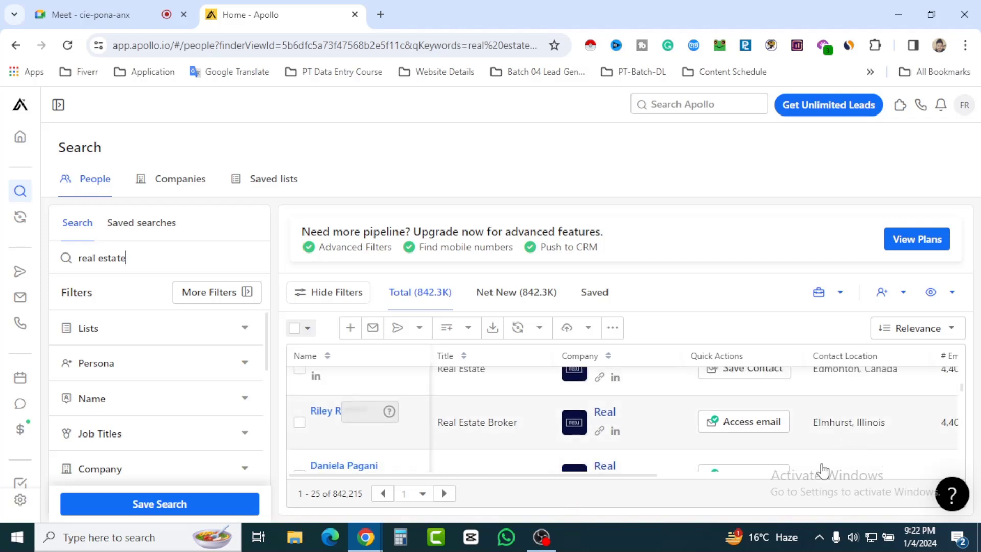
scroll(509, 425, "up", 2)
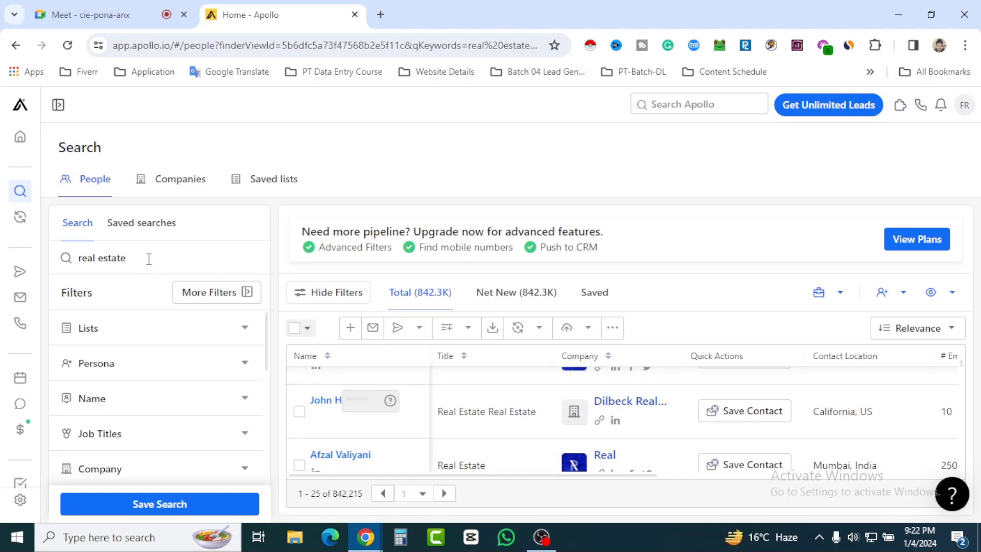
key("ctrl+shift+Left")
key("ctrl+shift+Left")
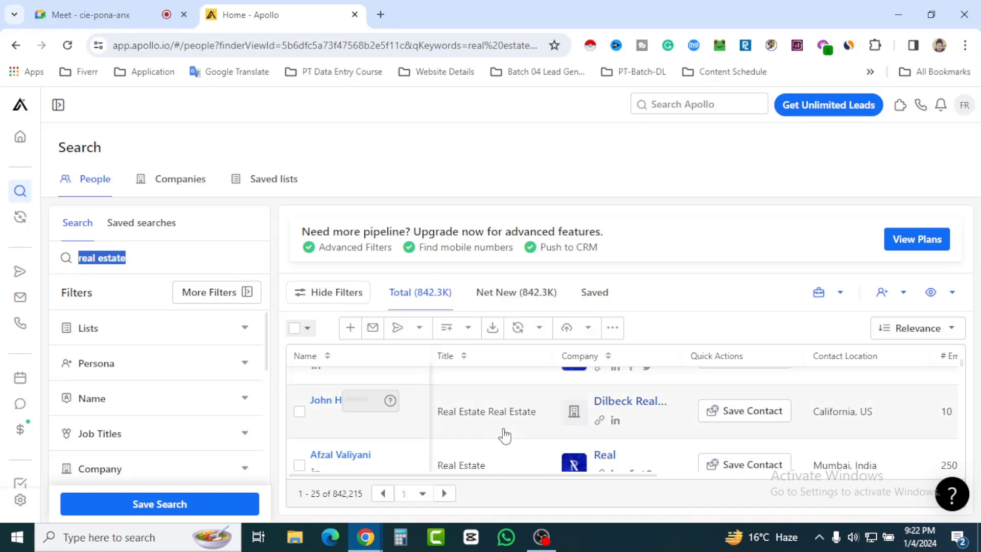
scroll(514, 435, "down", 5)
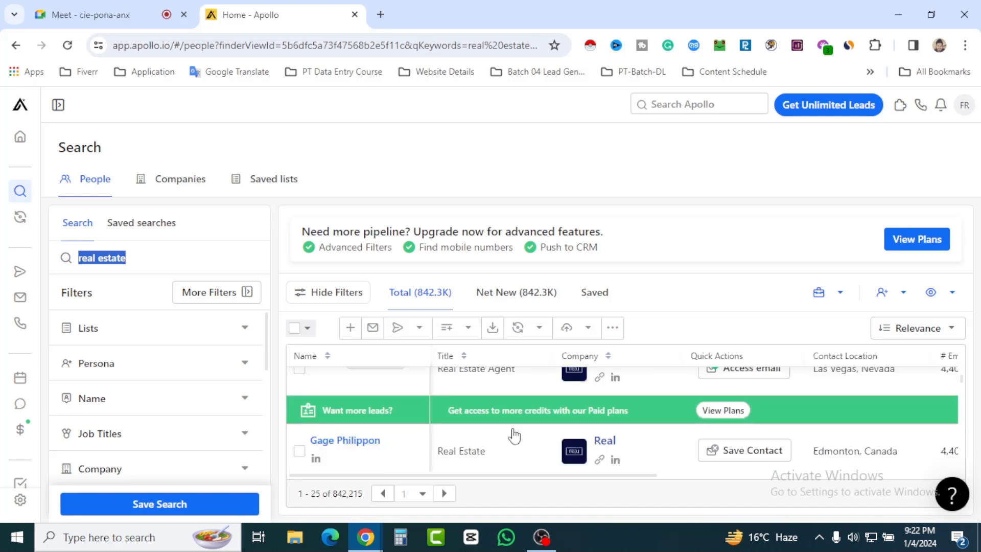
Clear the real estate keyword from the people search
left_click(142, 257)
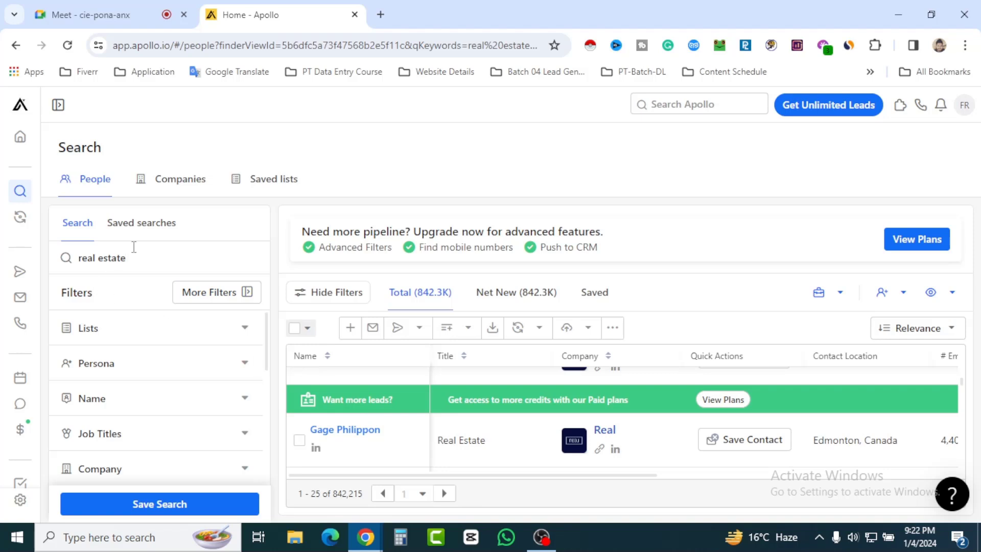
left_click_drag(142, 258, 71, 263)
key("BackSpace")
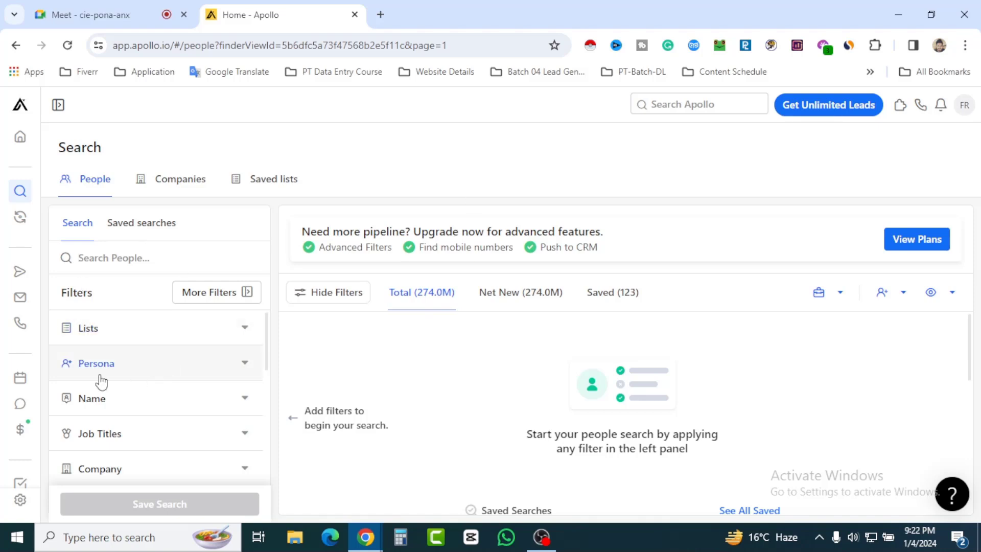
left_click(115, 264)
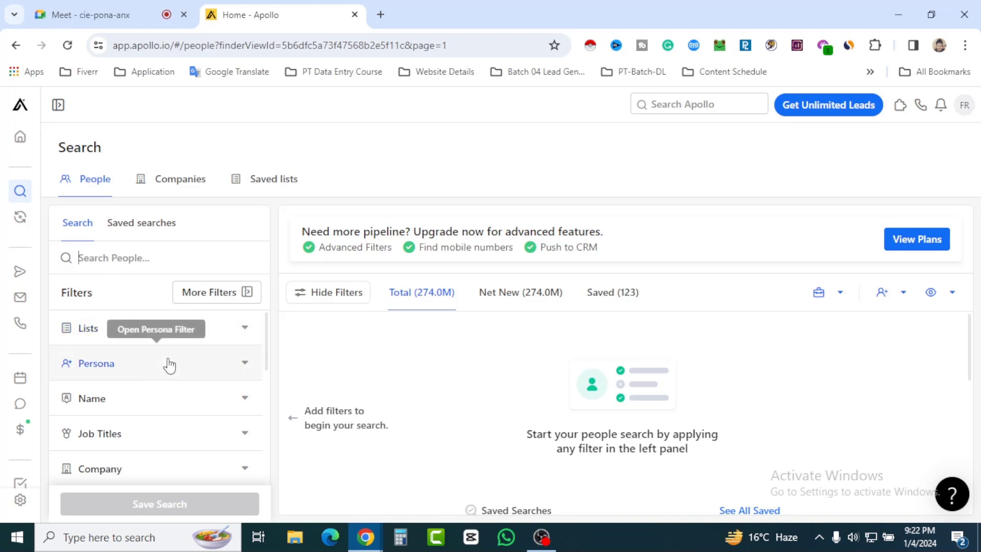
Expand the Job Titles filter and look through the suggested titles under Is any of
scroll(170, 366, "down", 2)
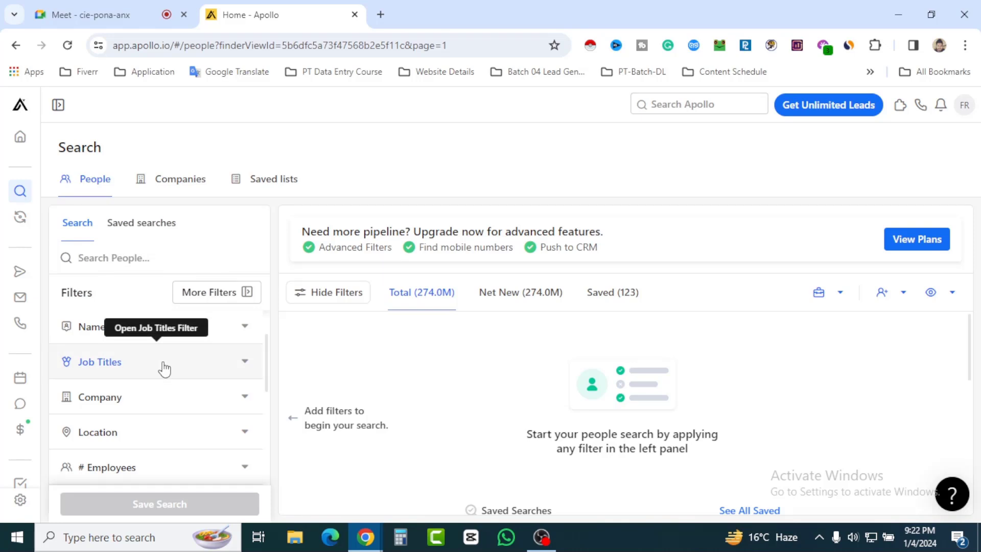
left_click(164, 368)
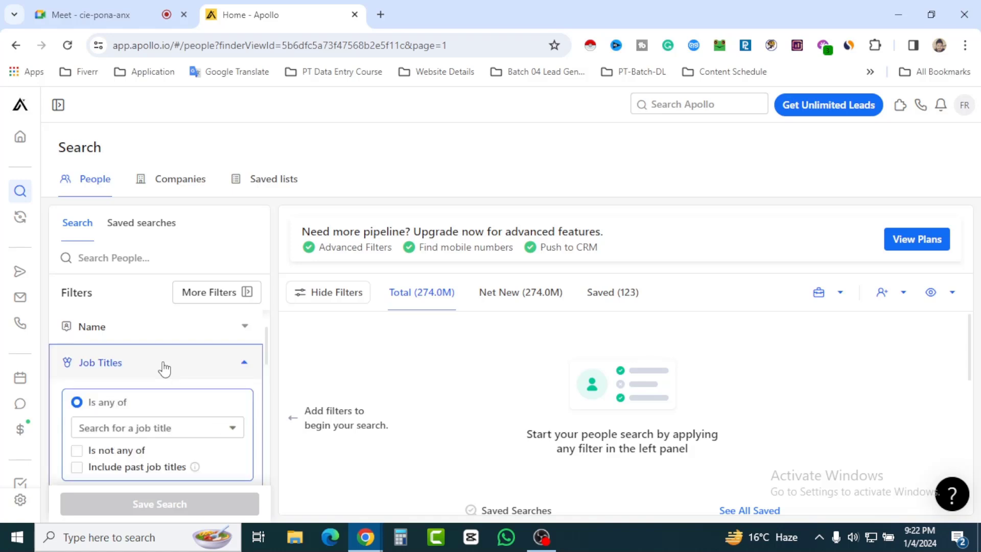
scroll(164, 368, "down", 2)
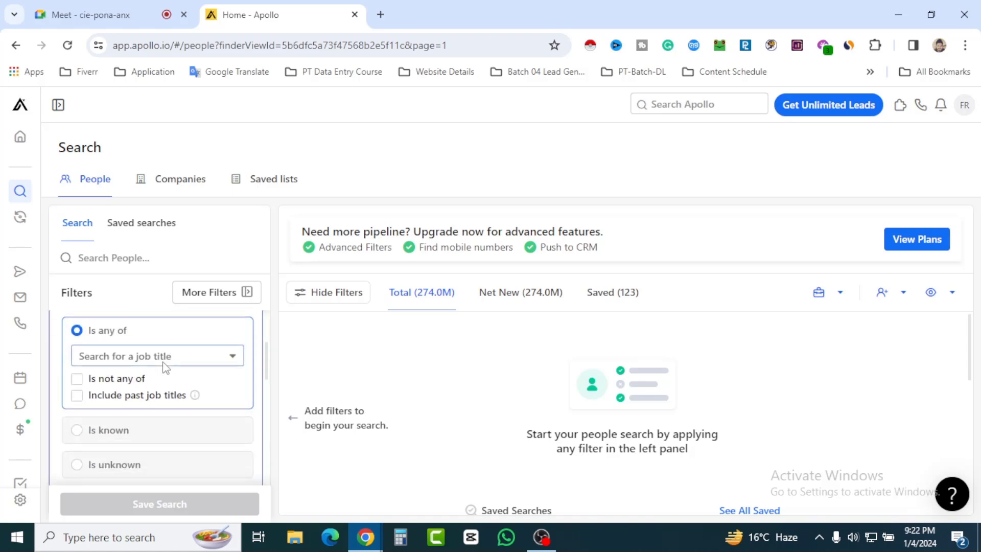
left_click(155, 354)
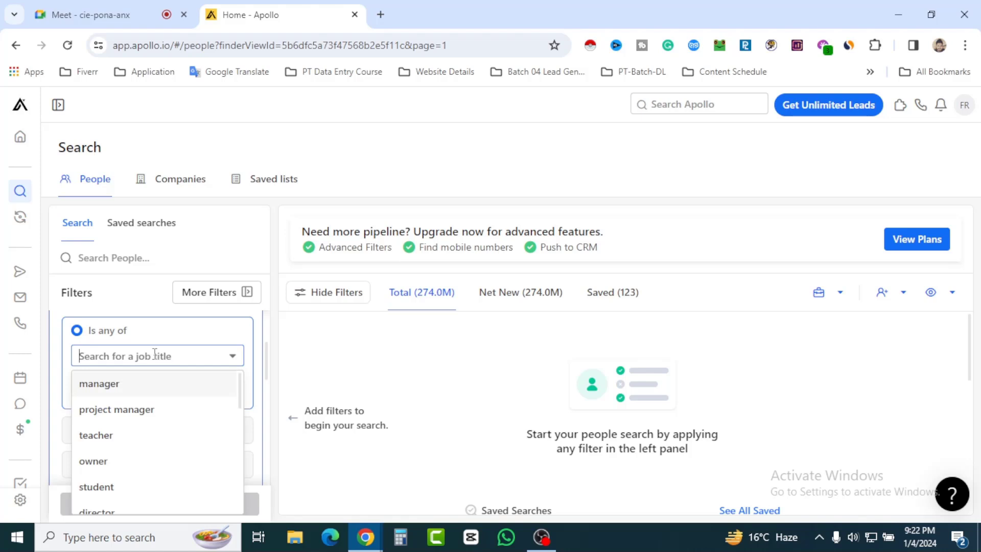
scroll(126, 470, "down", 3)
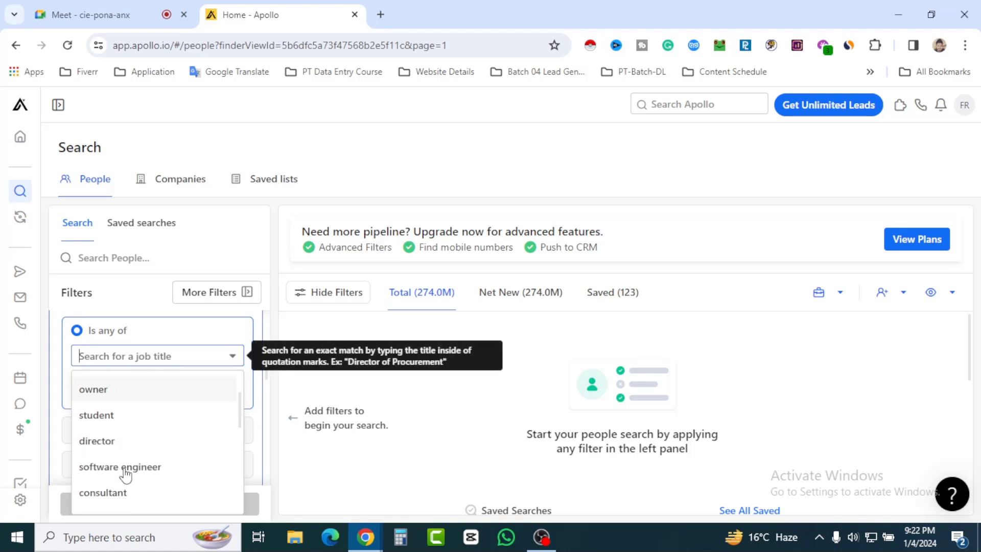
scroll(126, 475, "down", 5)
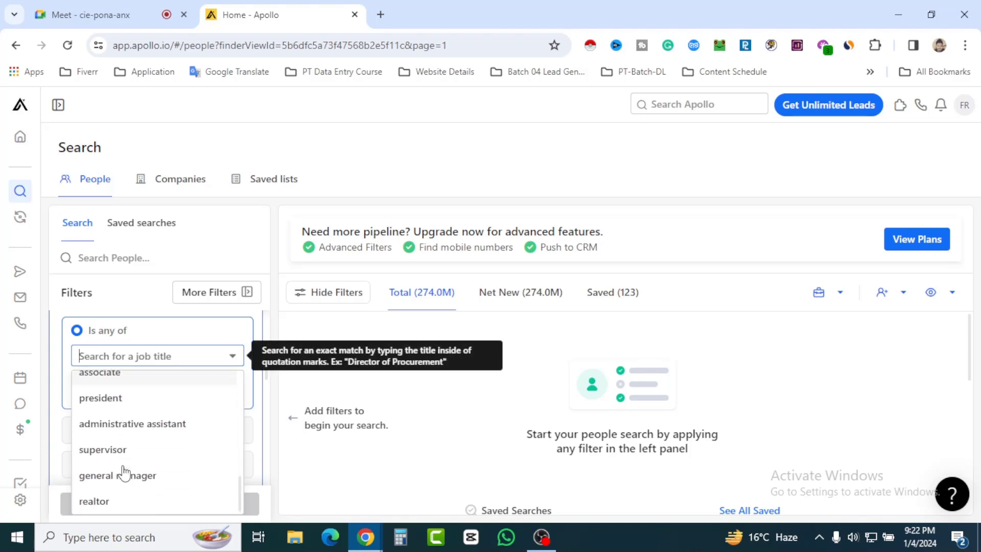
scroll(140, 429, "down", 8)
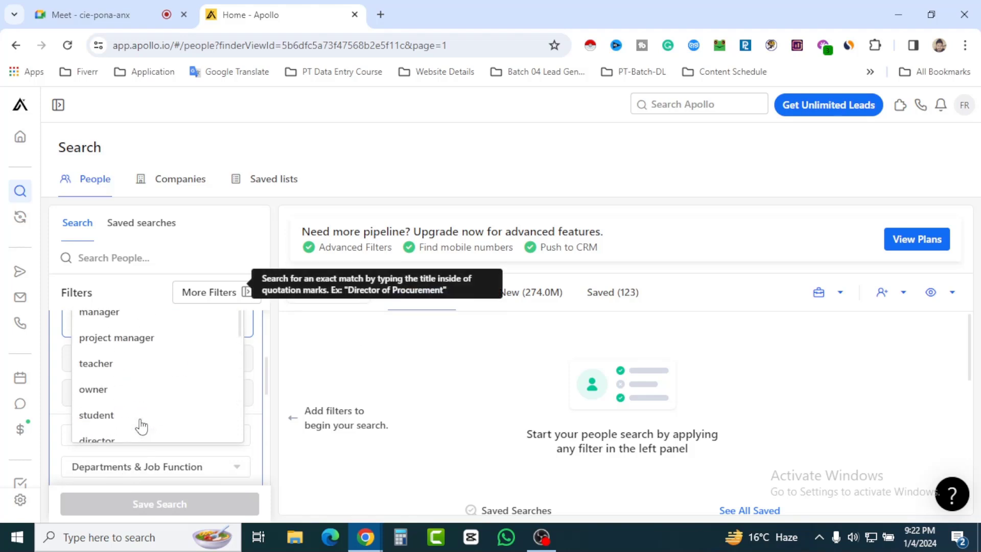
scroll(180, 417, "up", 2)
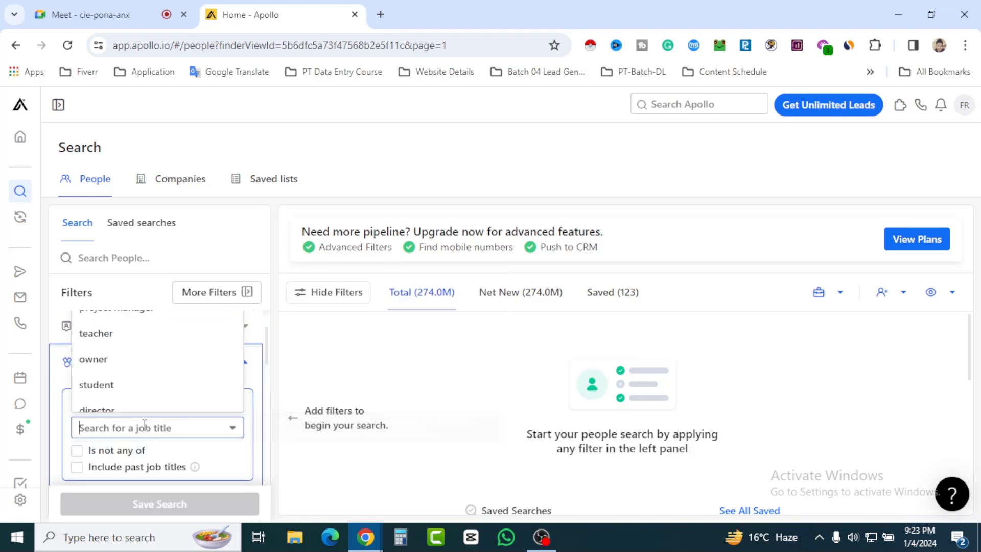
Look up job titles matching "ec" in the Job Titles filter and examine the suggestions for ecommerce roles
type("ec")
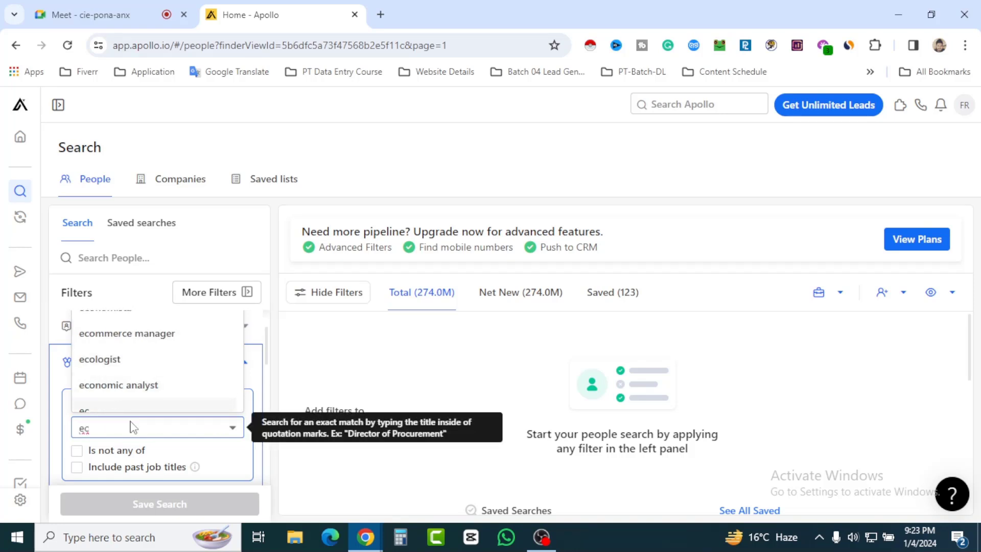
scroll(152, 381, "up", 2)
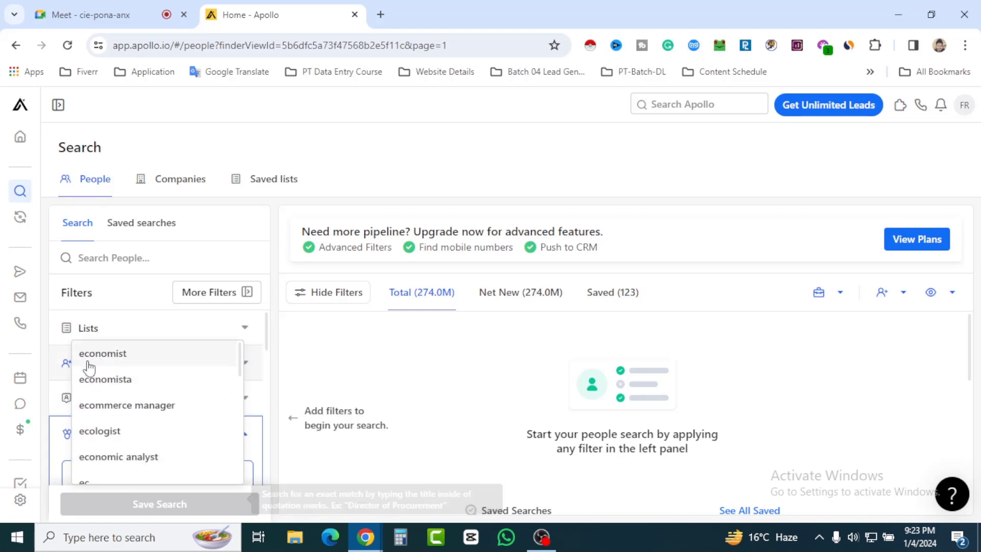
scroll(163, 396, "down", 3)
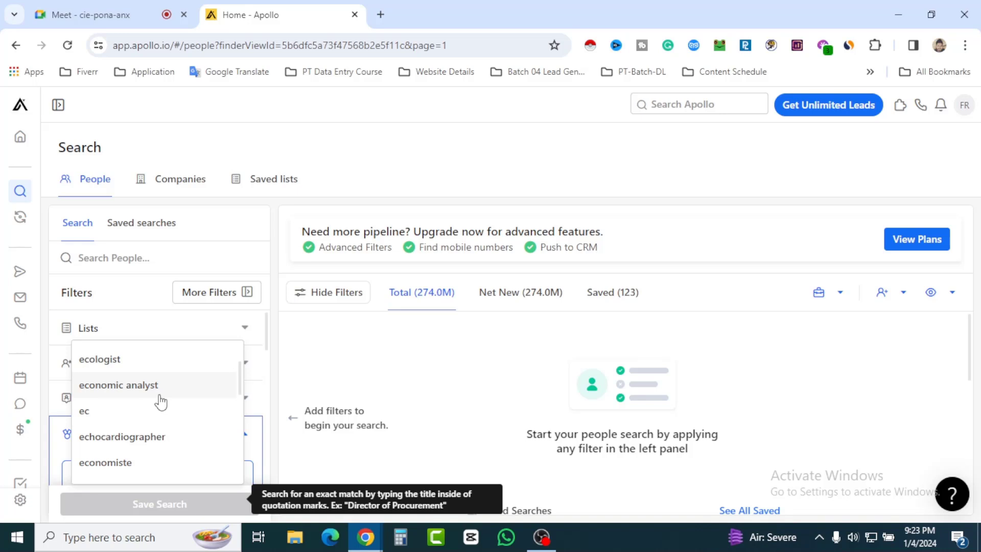
scroll(167, 409, "down", 4)
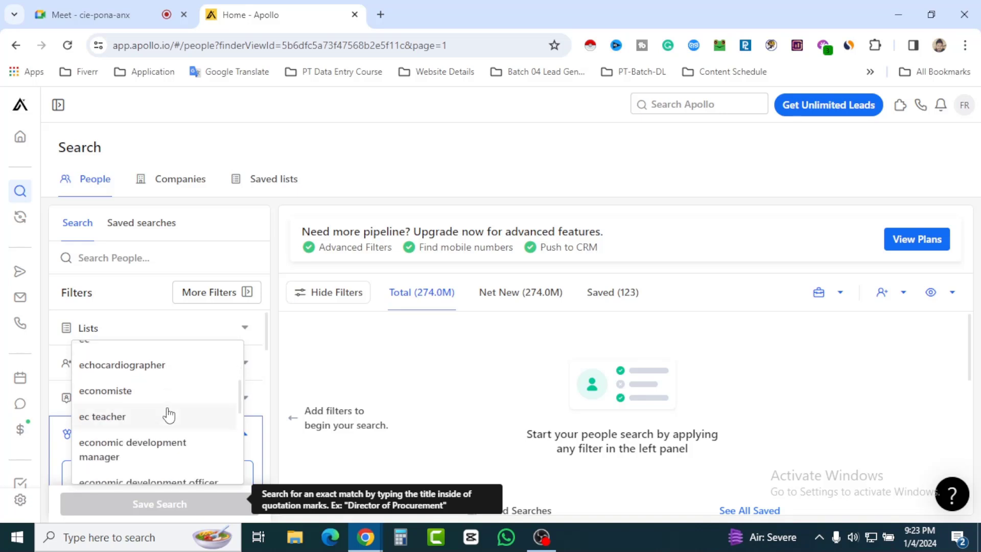
scroll(171, 415, "down", 5)
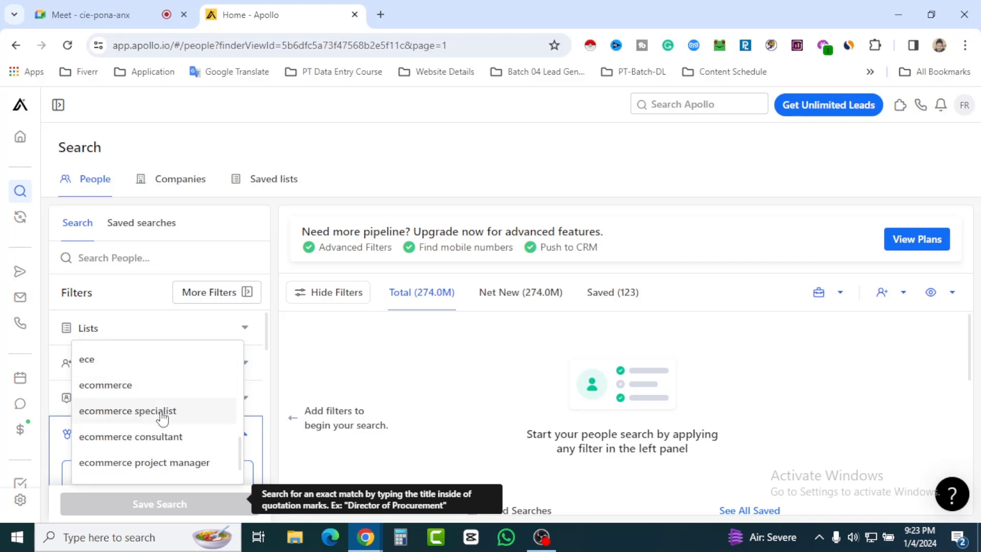
scroll(175, 433, "up", 3)
scroll(176, 437, "up", 3)
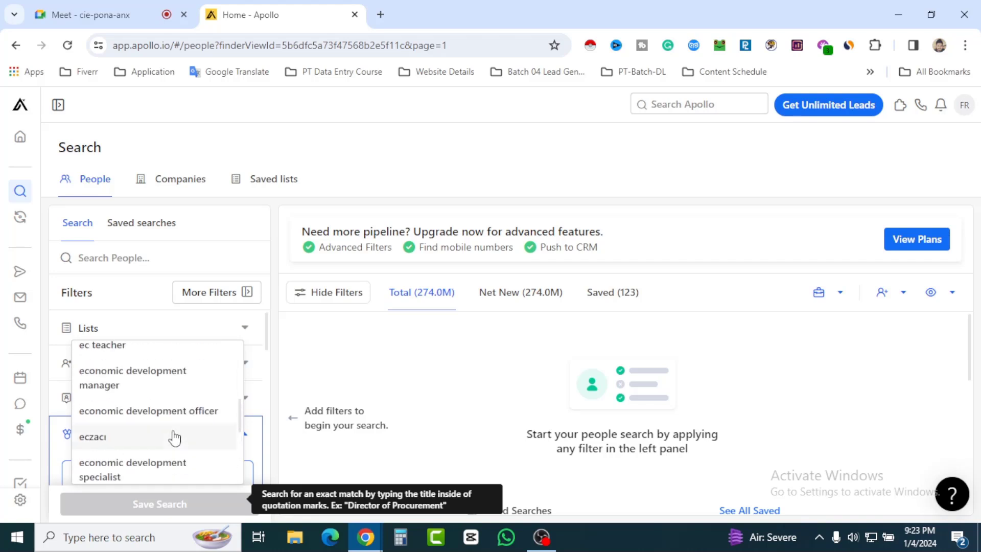
scroll(258, 388, "down", 1)
scroll(258, 388, "down", 2)
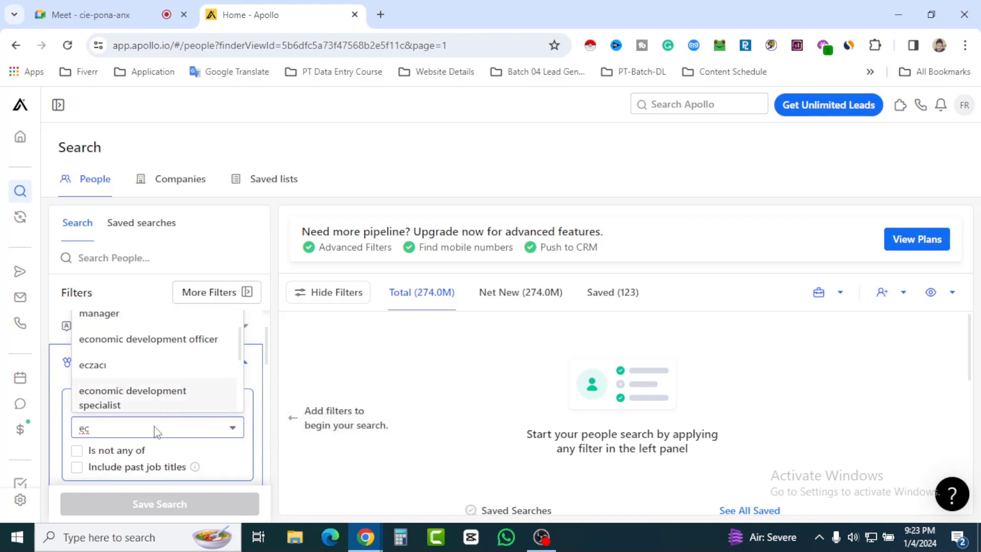
Clear the "ec" entry from the job title search and return to the first default suggestions
key("BackSpace")
key("BackSpace")
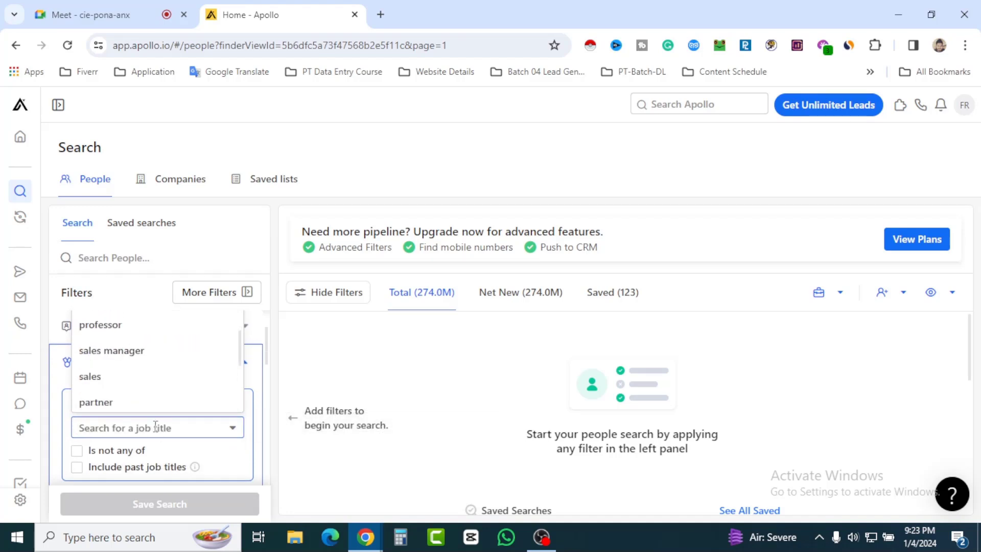
scroll(152, 392, "up", 3)
scroll(151, 391, "up", 2)
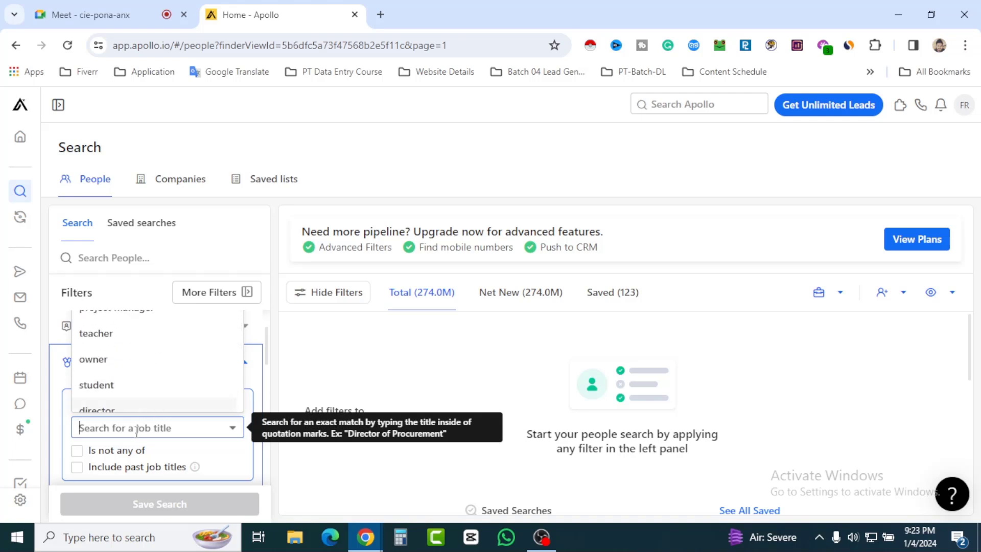
Look up "ow" in the job title search and add owner to the Is any of titles
type("o")
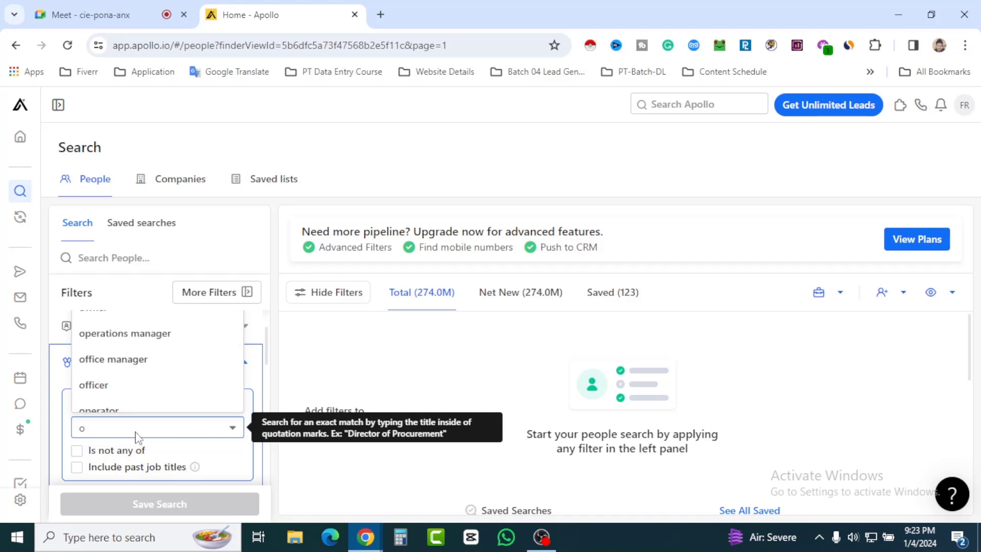
type("w")
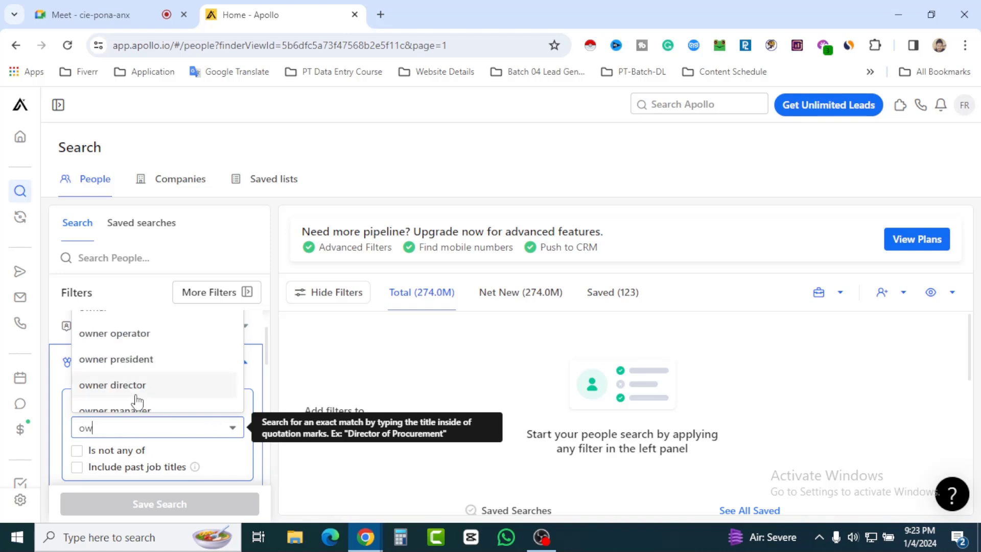
scroll(166, 386, "up", 2)
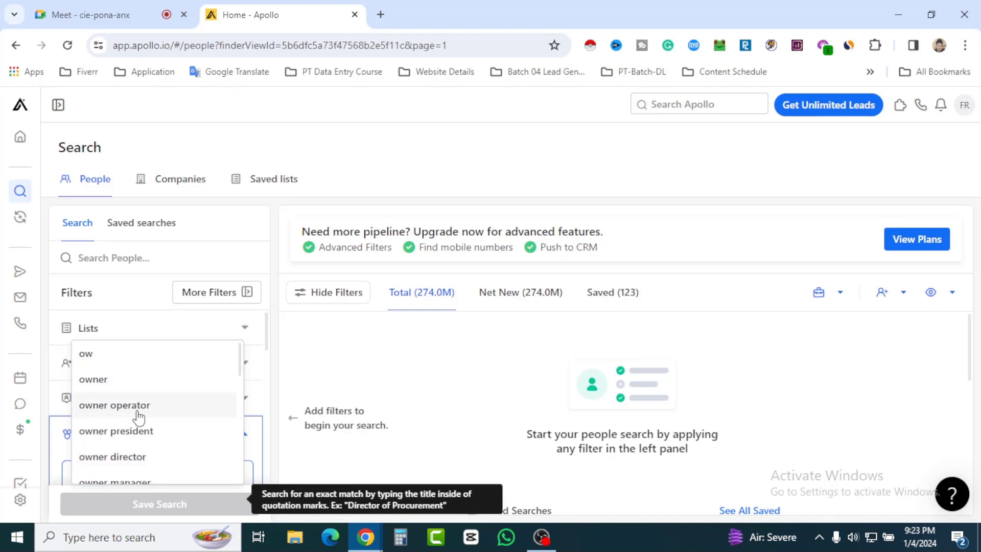
scroll(164, 438, "down", 3)
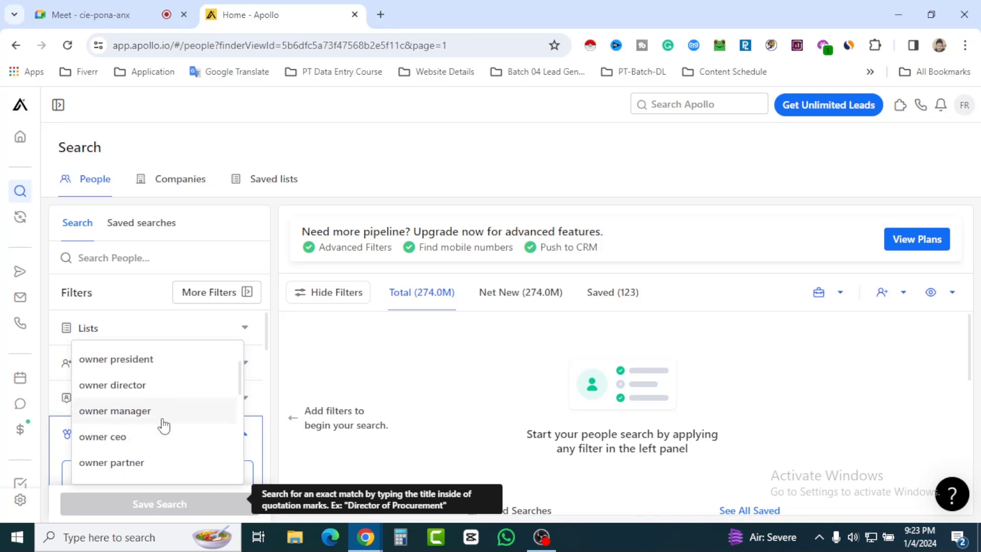
scroll(161, 424, "down", 3)
scroll(164, 430, "up", 5)
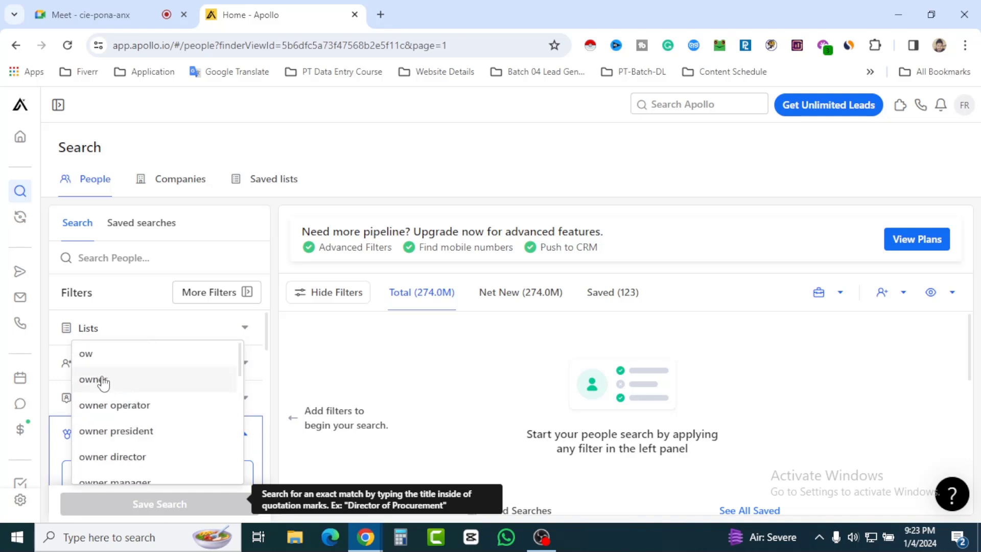
left_click(128, 378)
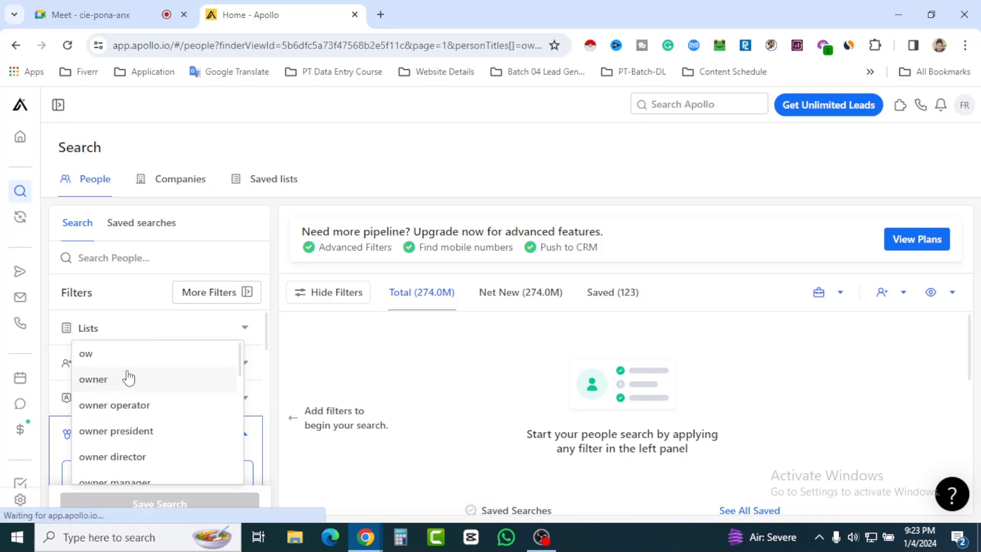
left_click(223, 409)
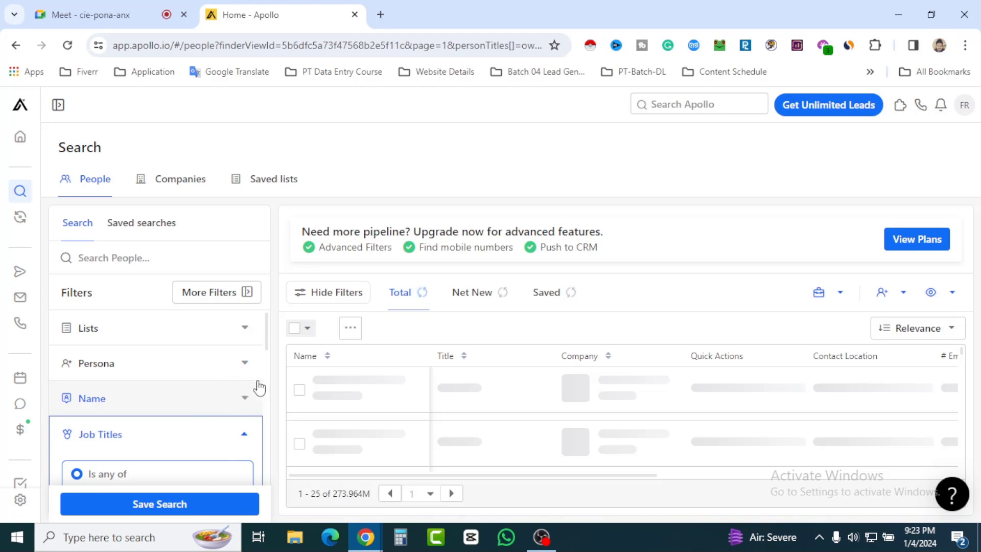
Add ceo as a second title alongside owner in the Job Titles filter by looking up "CE"
scroll(179, 437, "down", 5)
scroll(208, 419, "up", 2)
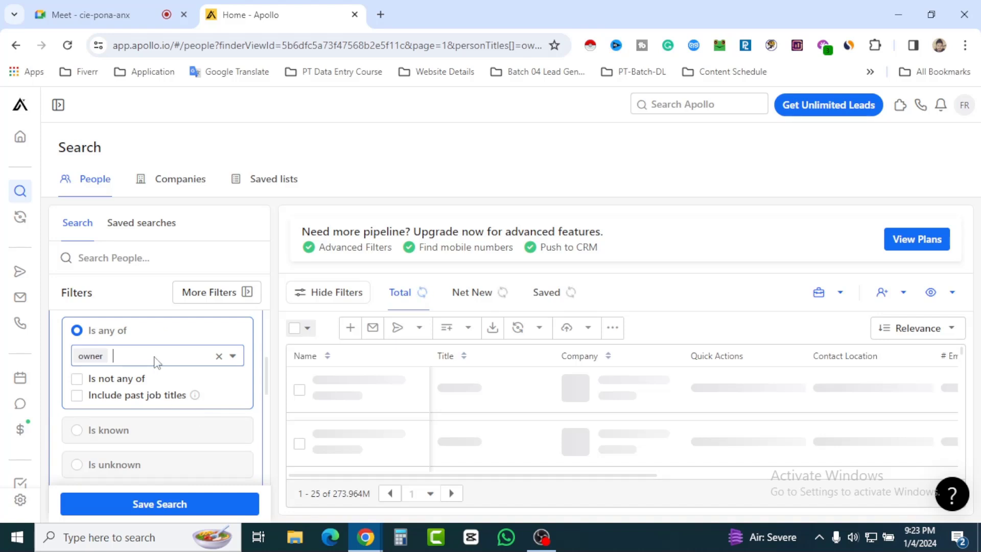
scroll(155, 362, "up", 1)
type("CE")
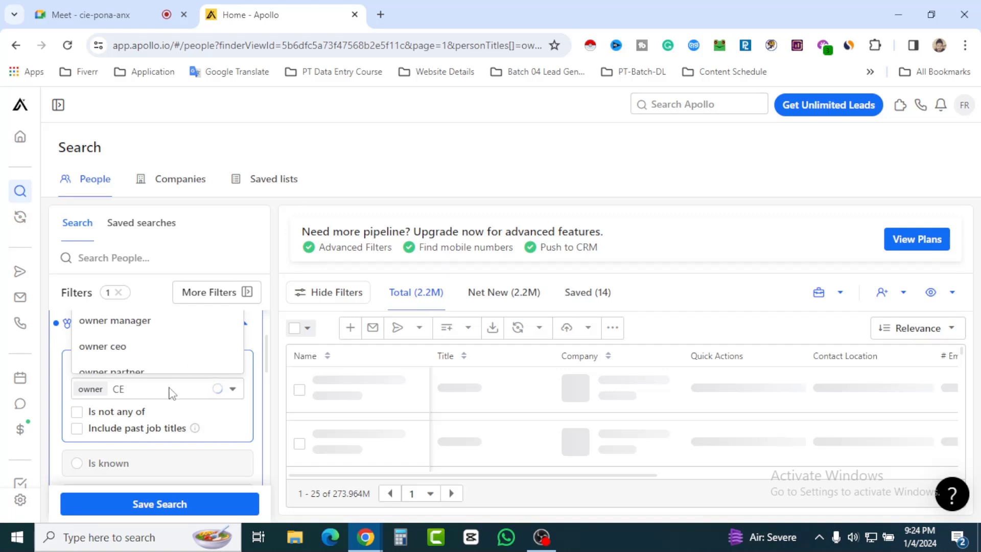
scroll(184, 424, "down", 3)
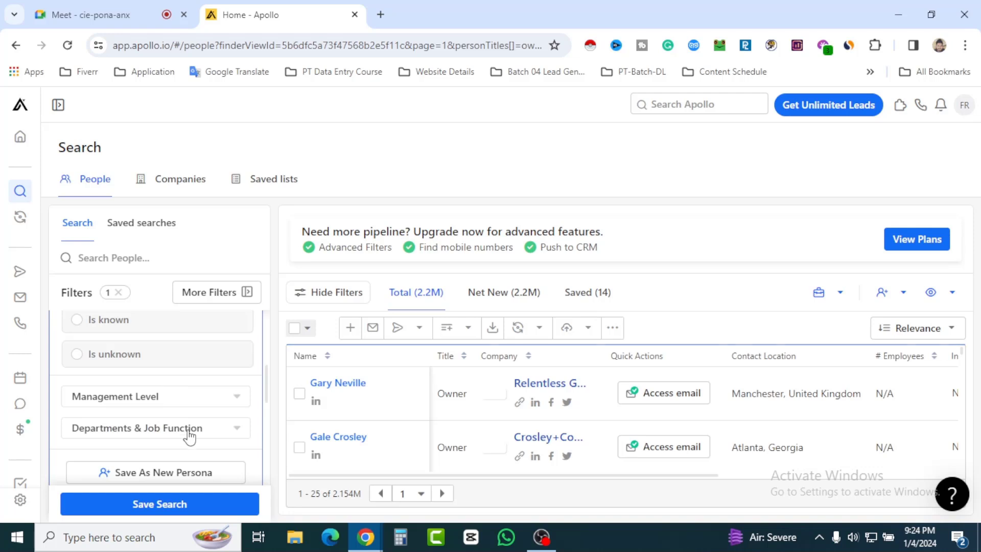
scroll(194, 429, "up", 3)
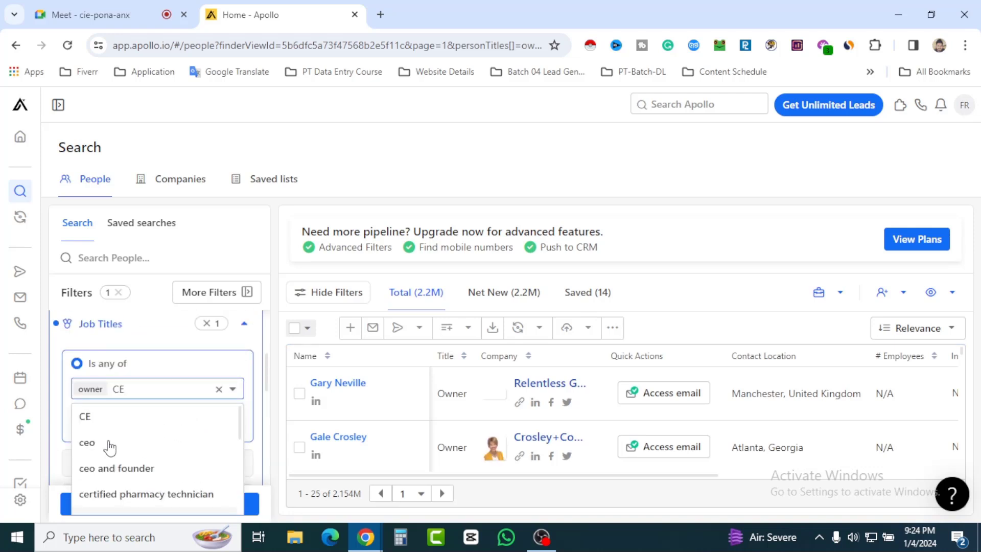
scroll(205, 390, "up", 2)
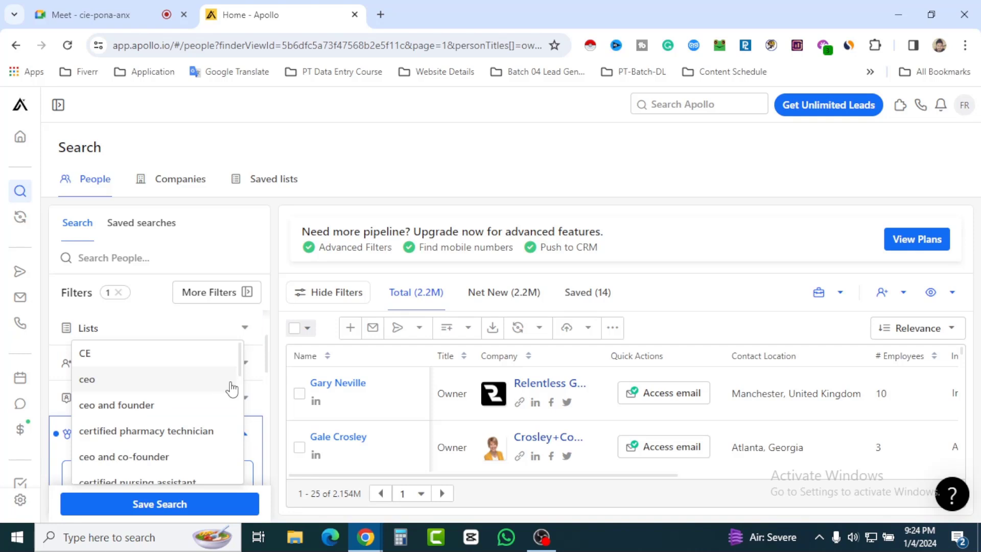
left_click(231, 389)
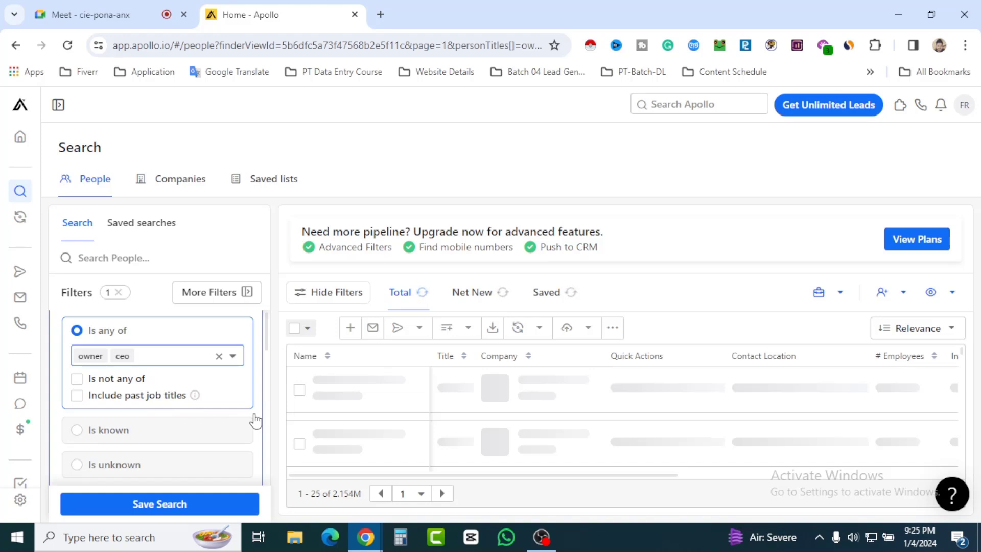
scroll(256, 421, "up", 2)
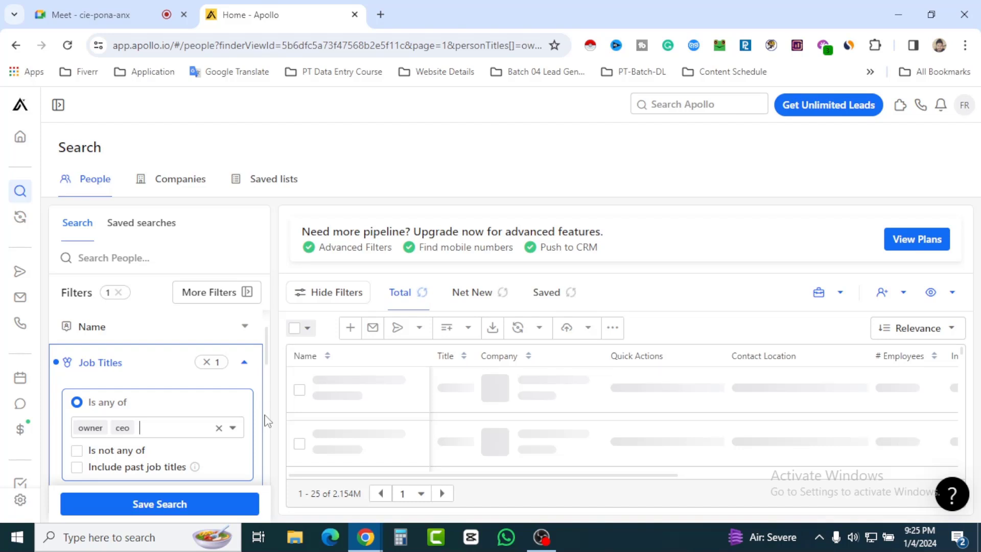
Expand the Location filter, look through the suggested regions, and set the contact location to United States
scroll(156, 371, "down", 5)
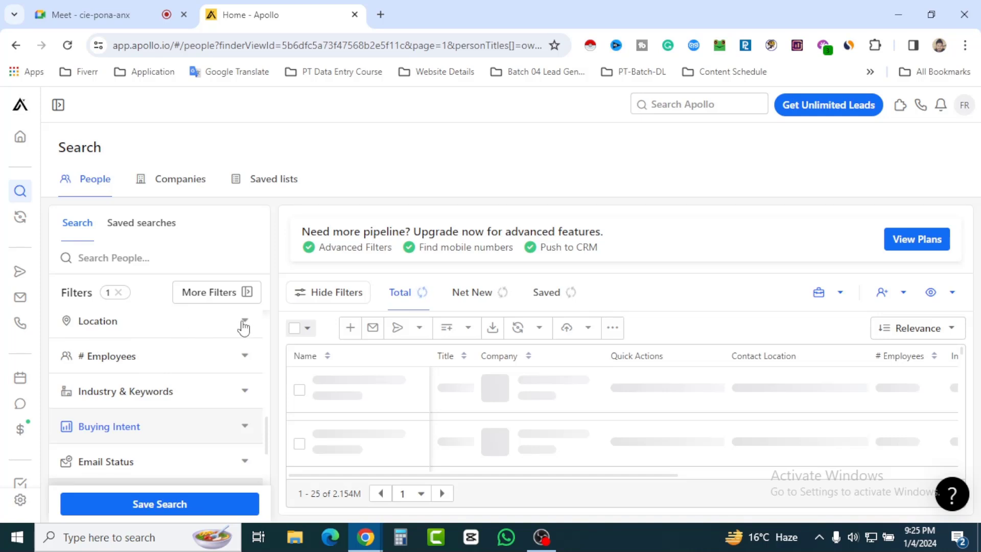
scroll(243, 324, "up", 2)
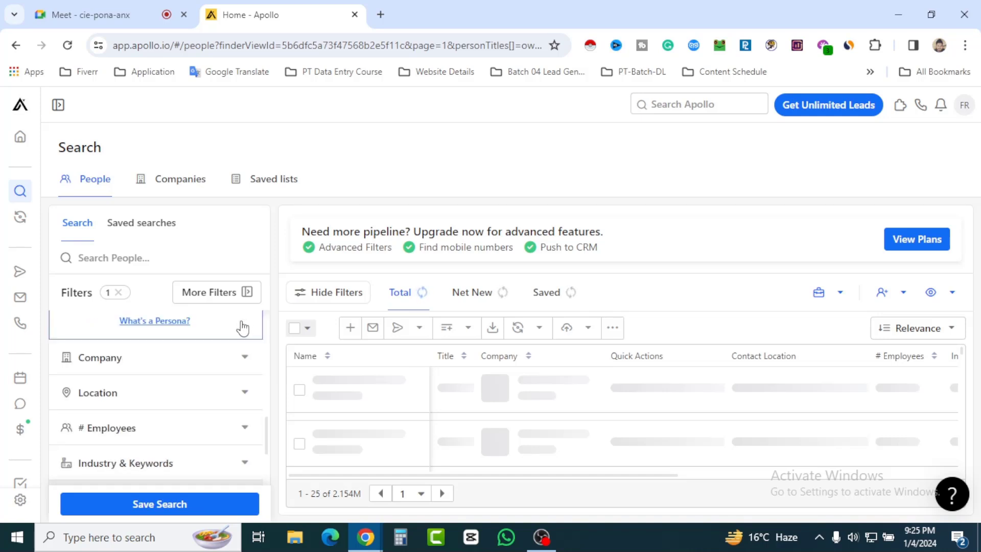
left_click(225, 409)
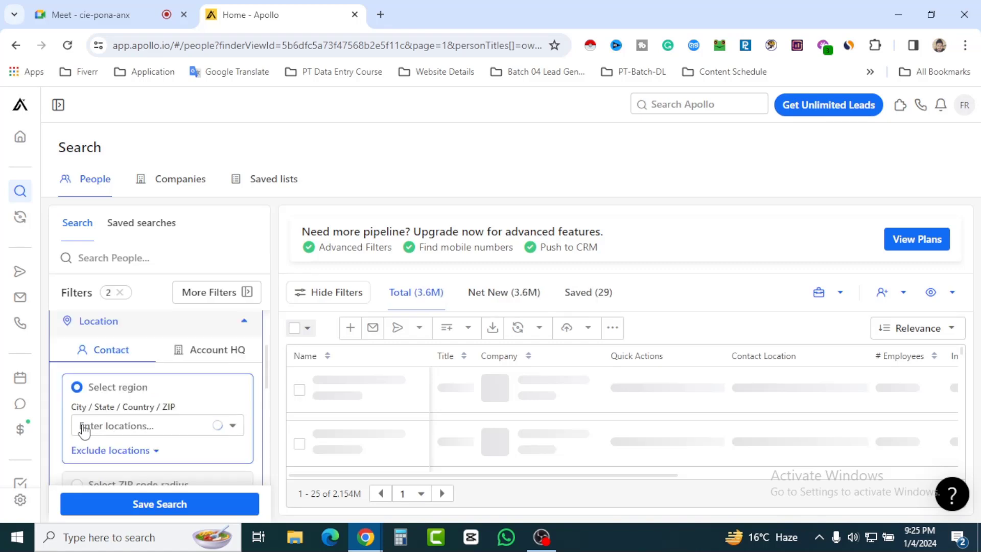
left_click(172, 429)
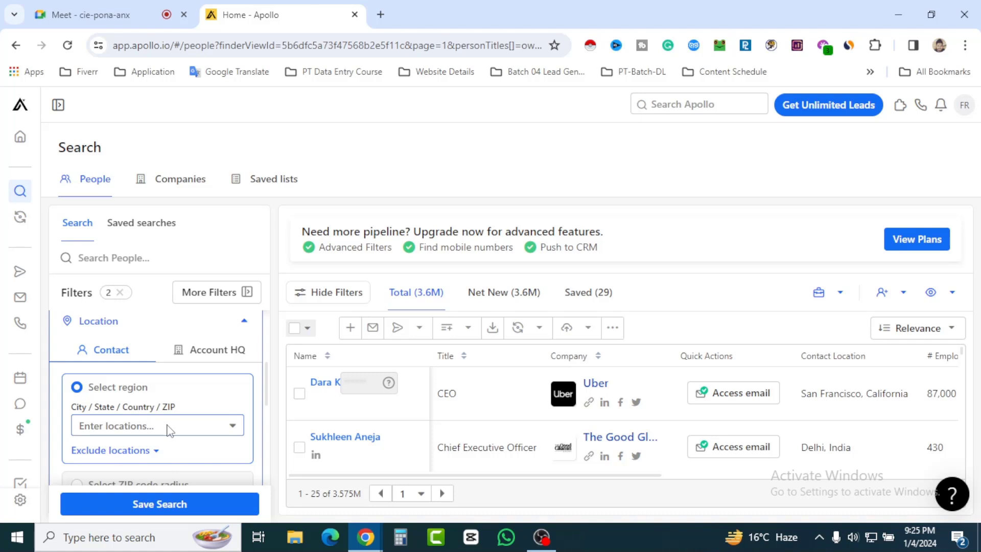
left_click(169, 425)
scroll(183, 386, "down", 2)
scroll(184, 384, "down", 5)
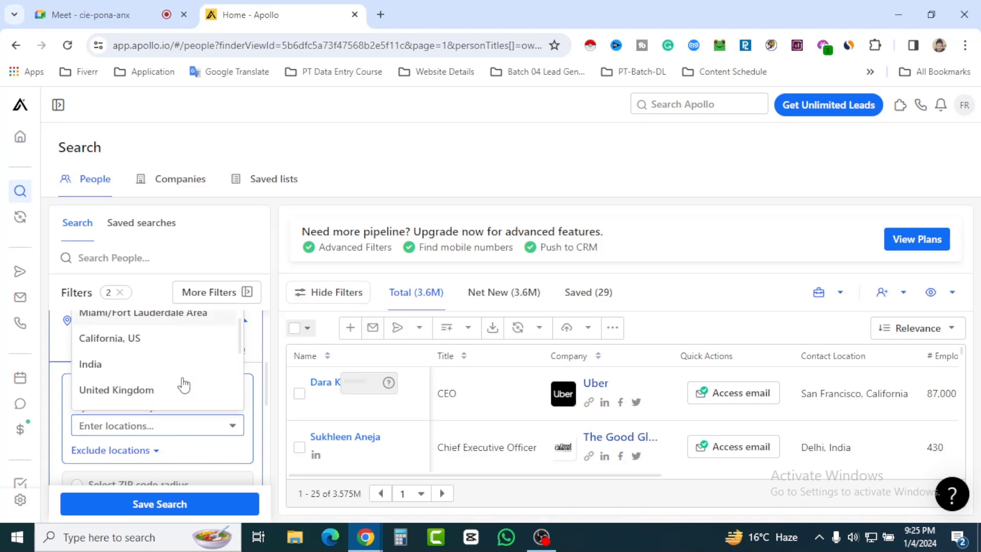
scroll(183, 385, "down", 2)
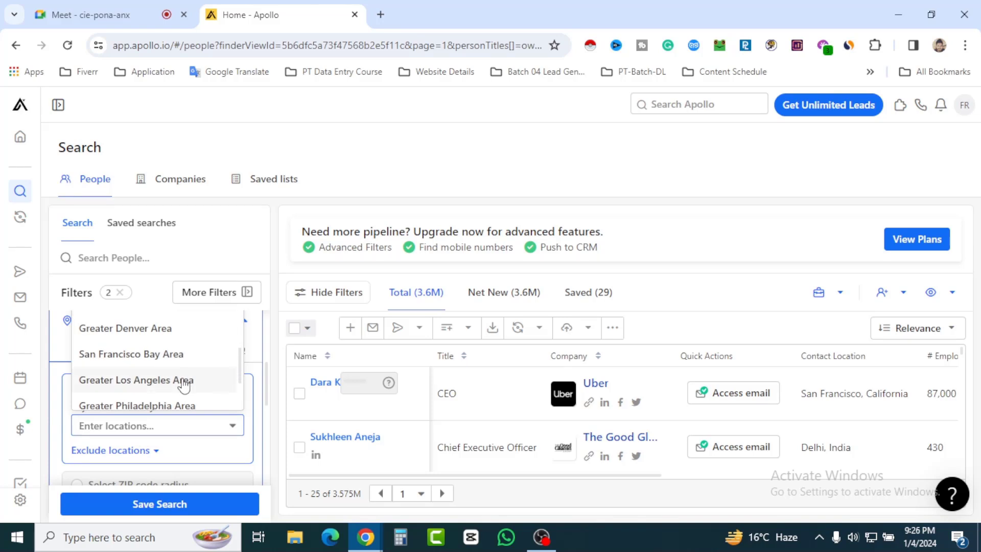
type("un")
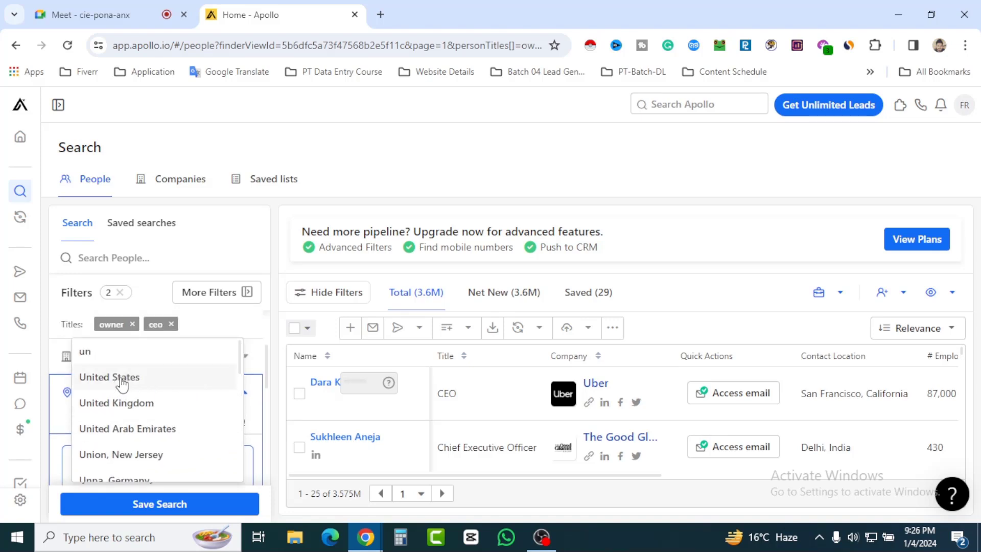
left_click(216, 388)
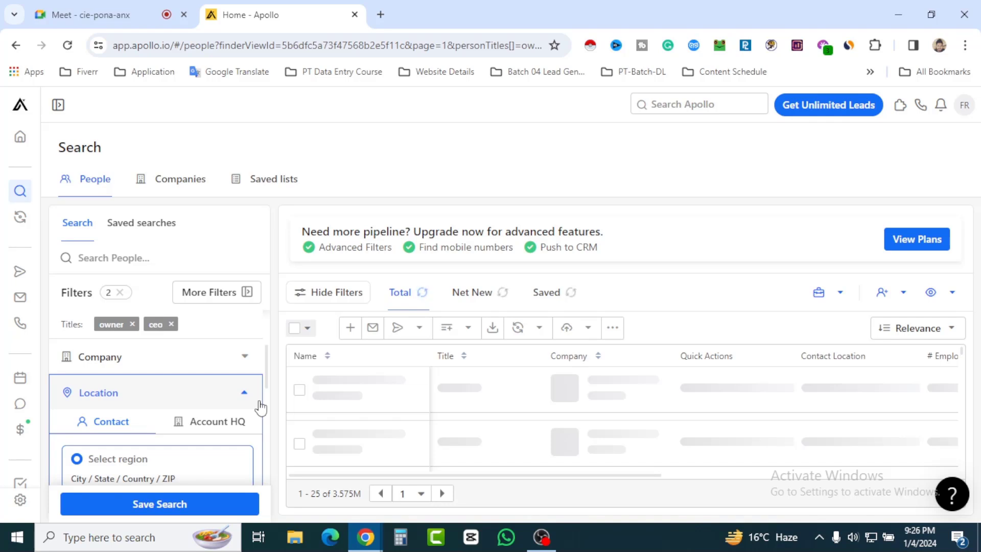
scroll(260, 407, "down", 3)
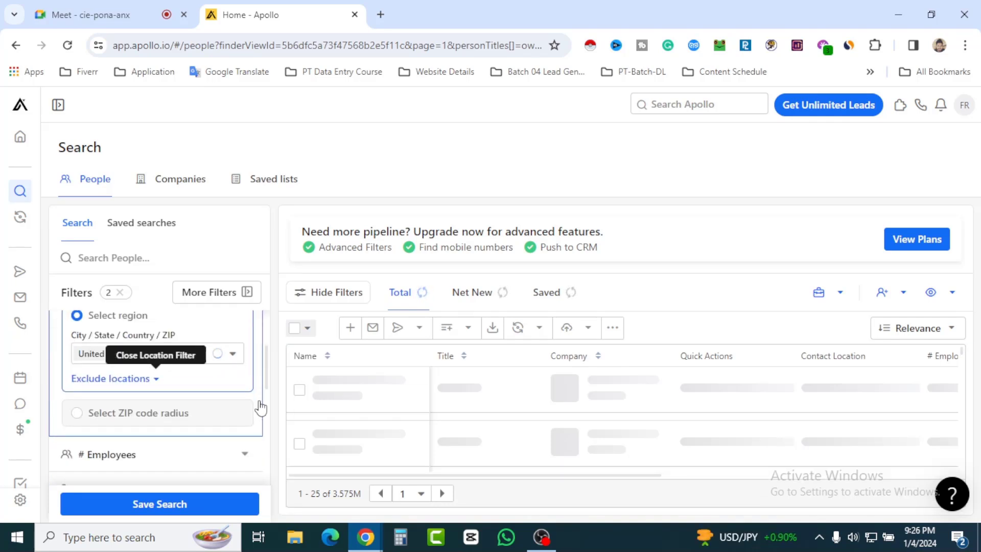
scroll(259, 407, "up", 1)
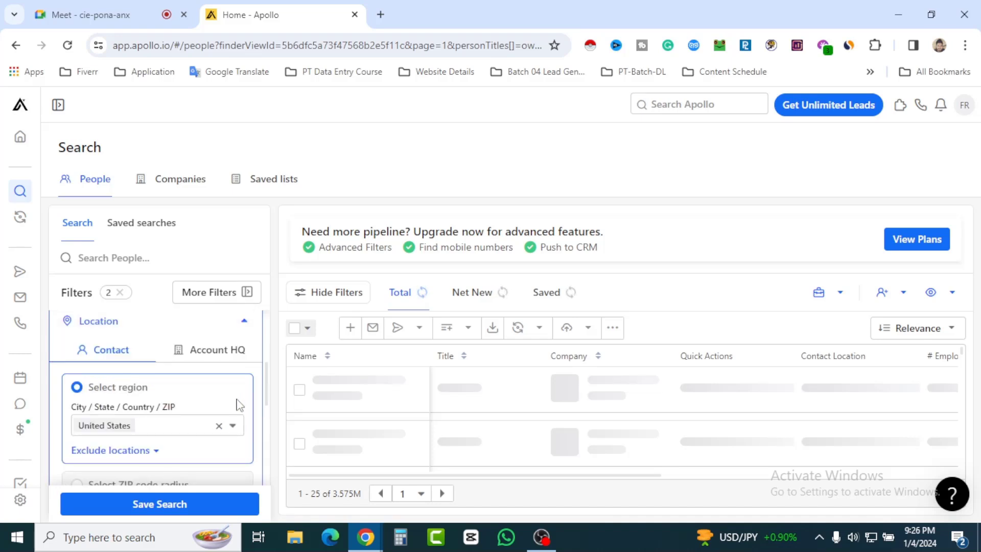
Limit the # Employees filter to the predefined ranges 21-50, 51-100, 101-200 and 201-500
scroll(238, 406, "down", 1)
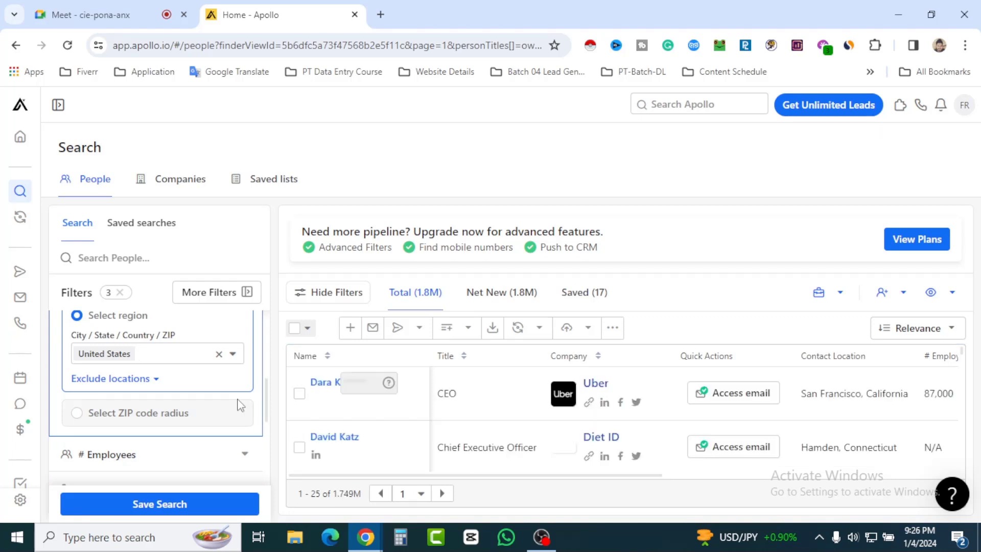
scroll(240, 406, "down", 1)
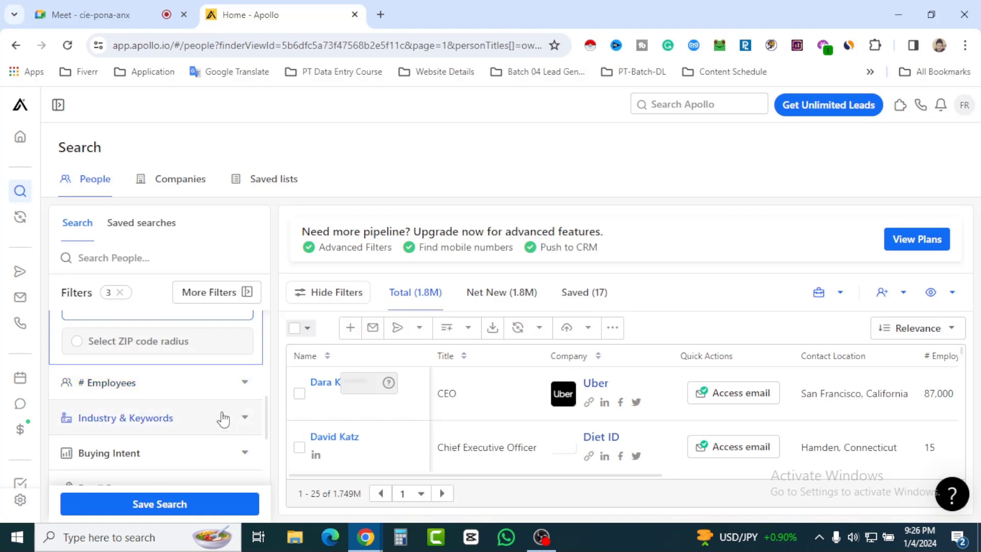
left_click(220, 392)
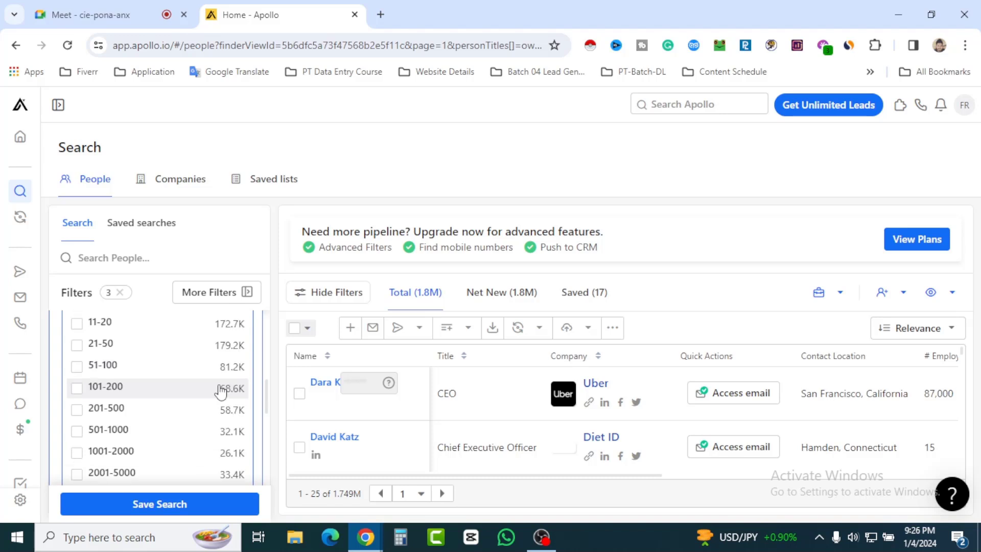
scroll(170, 430, "up", 2)
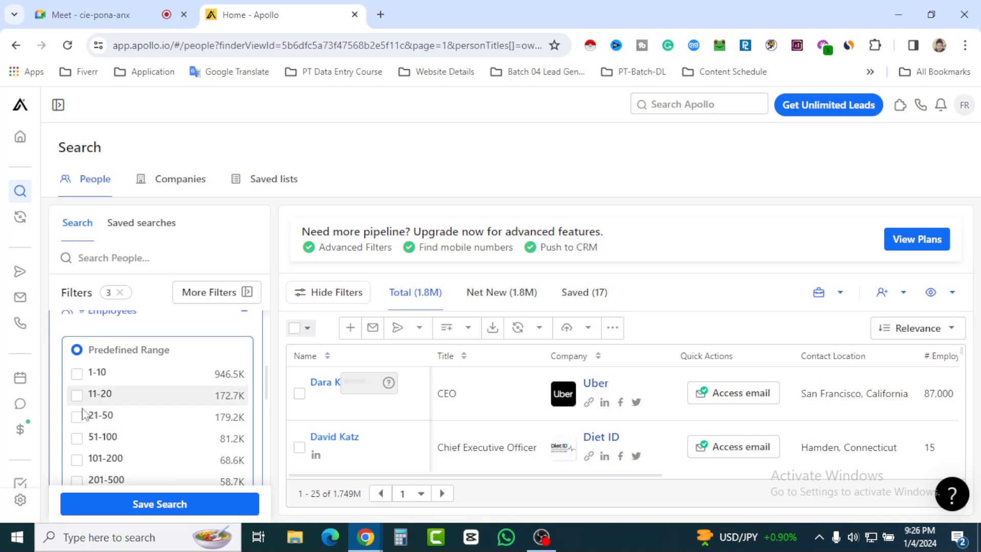
left_click(78, 440)
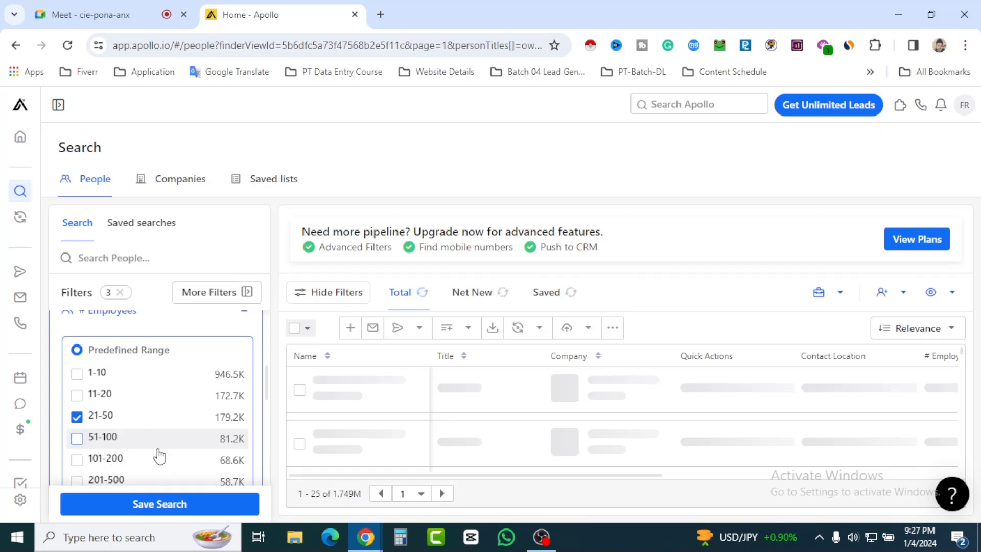
left_click(77, 459)
left_click(76, 480)
scroll(78, 460, "down", 3)
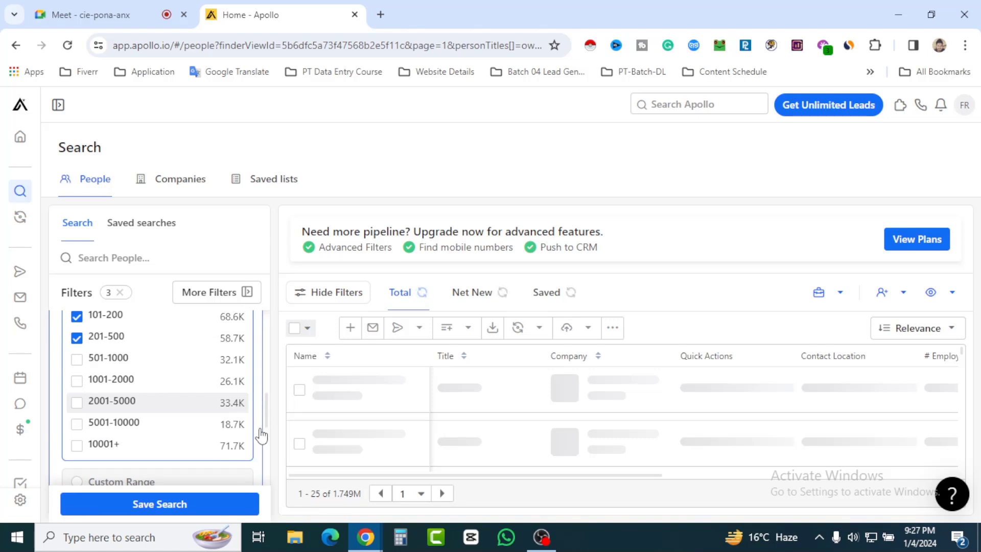
Expand the Email Status filter, restrict business emails to Verified, and collapse the filter again
scroll(262, 434, "down", 3)
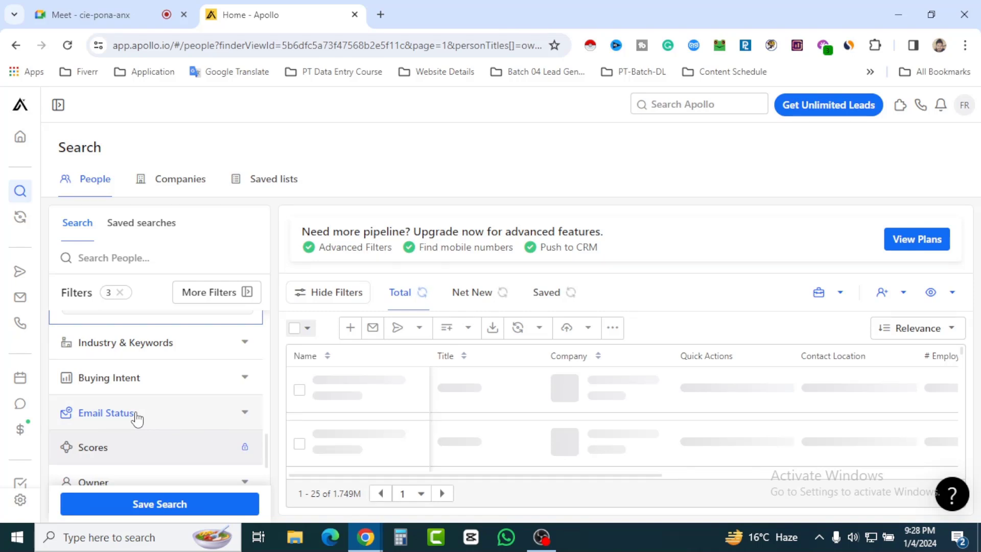
scroll(137, 419, "down", 3)
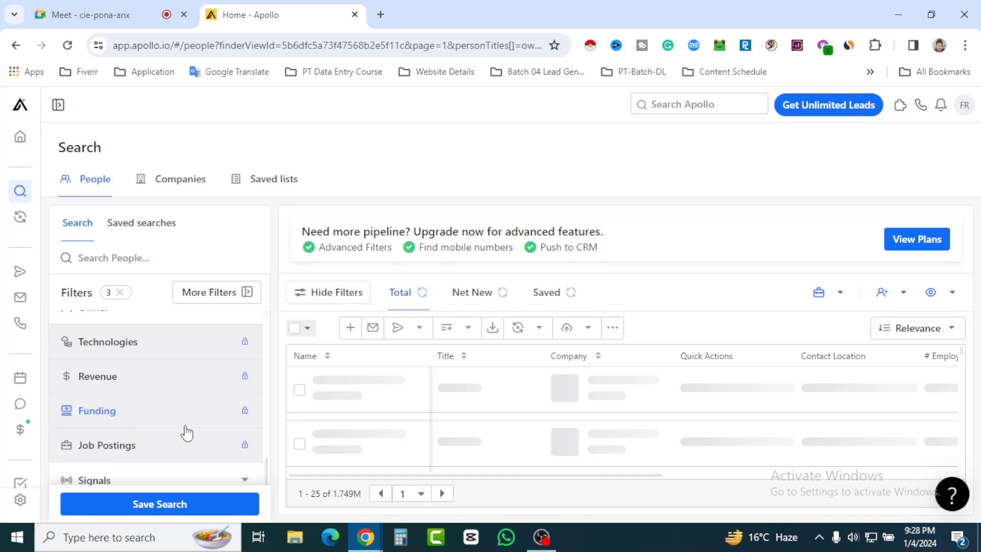
scroll(187, 433, "up", 1)
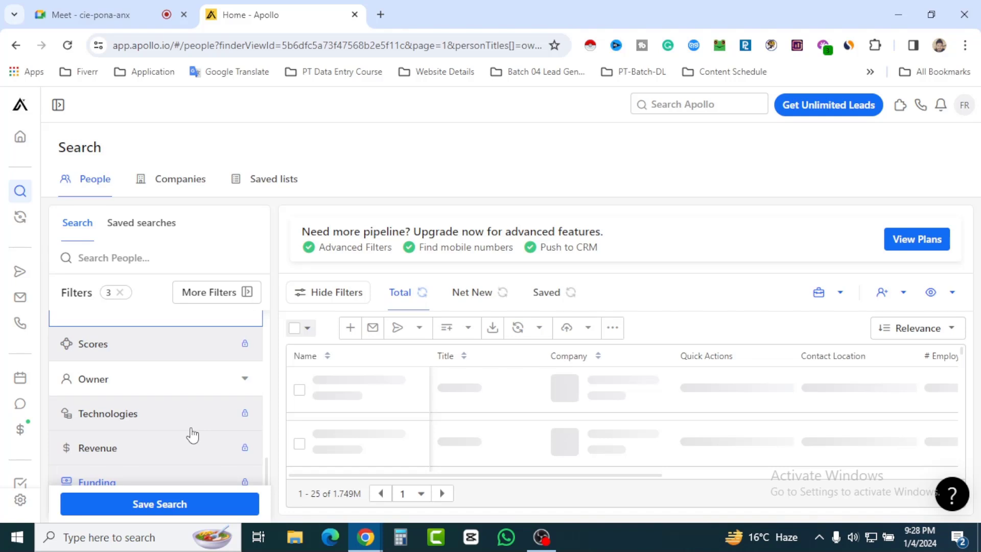
scroll(192, 435, "up", 1)
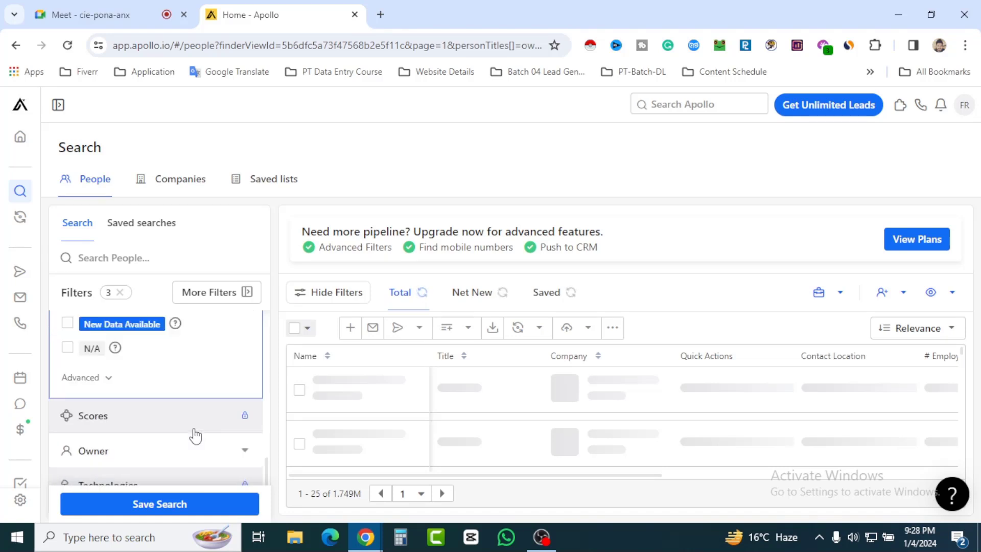
scroll(197, 436, "up", 1)
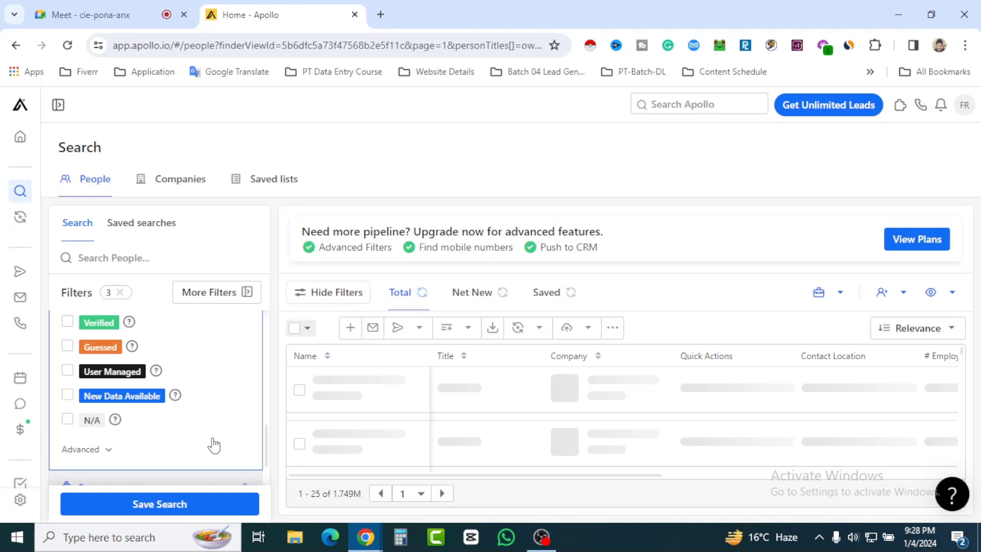
scroll(102, 345, "up", 1)
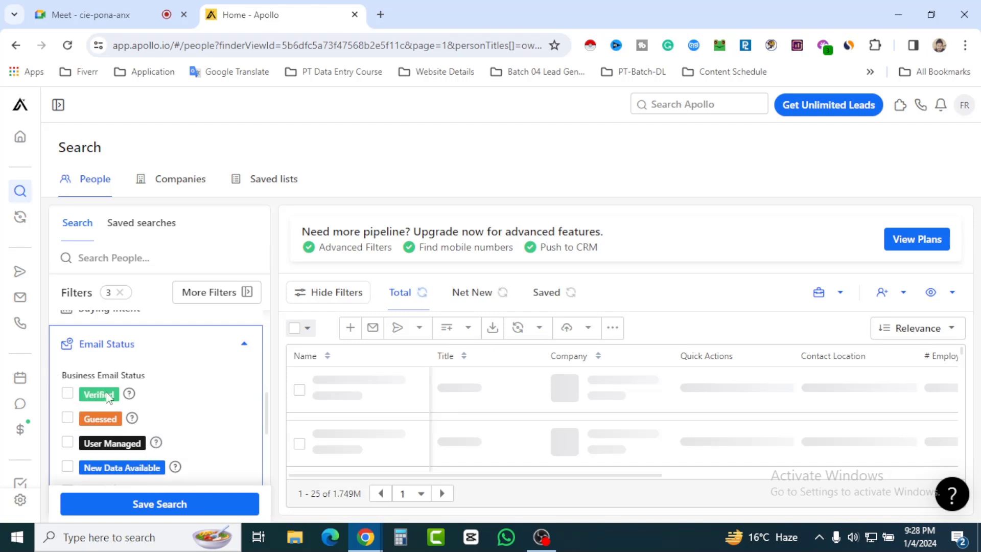
left_click(68, 394)
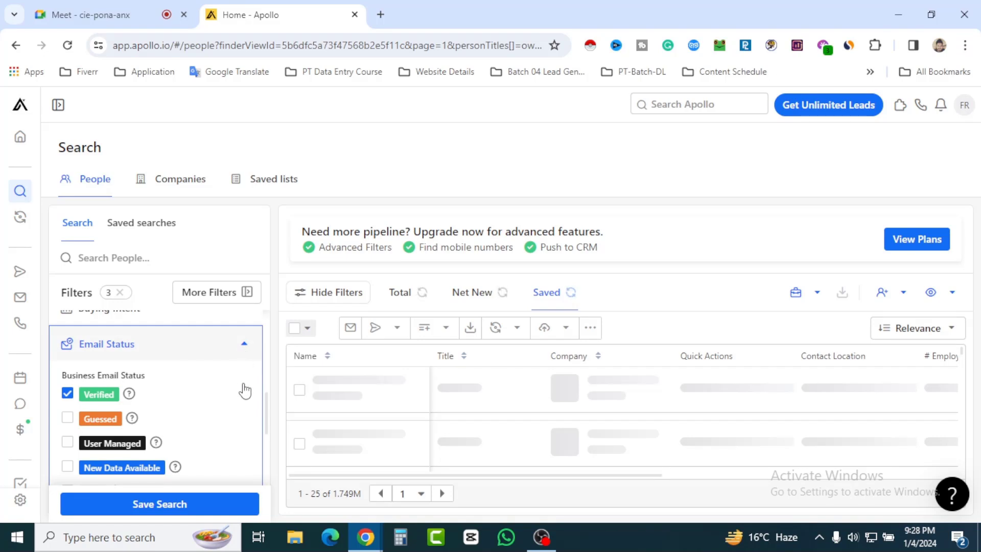
left_click(245, 347)
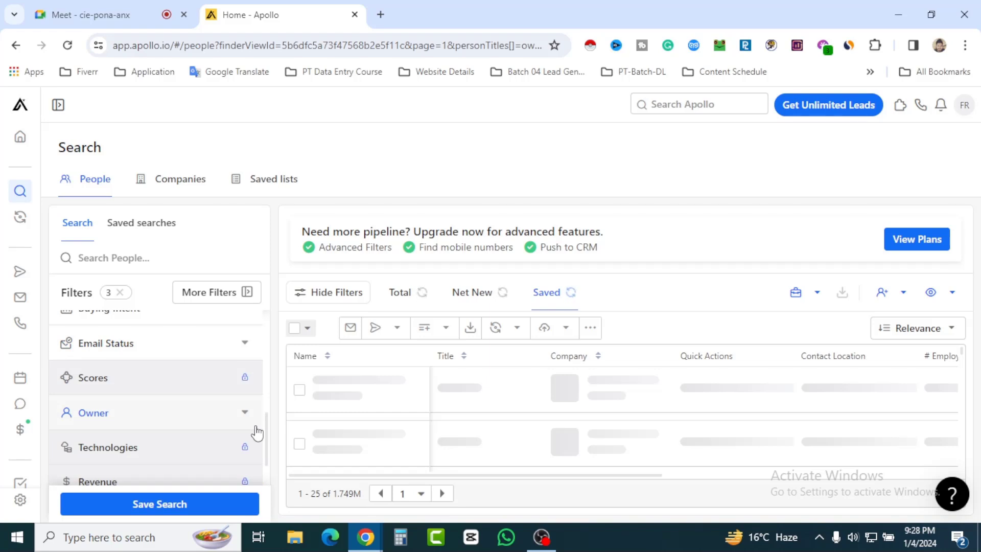
Expand the Industry & Keywords filter and open its industry search
scroll(257, 433, "up", 3)
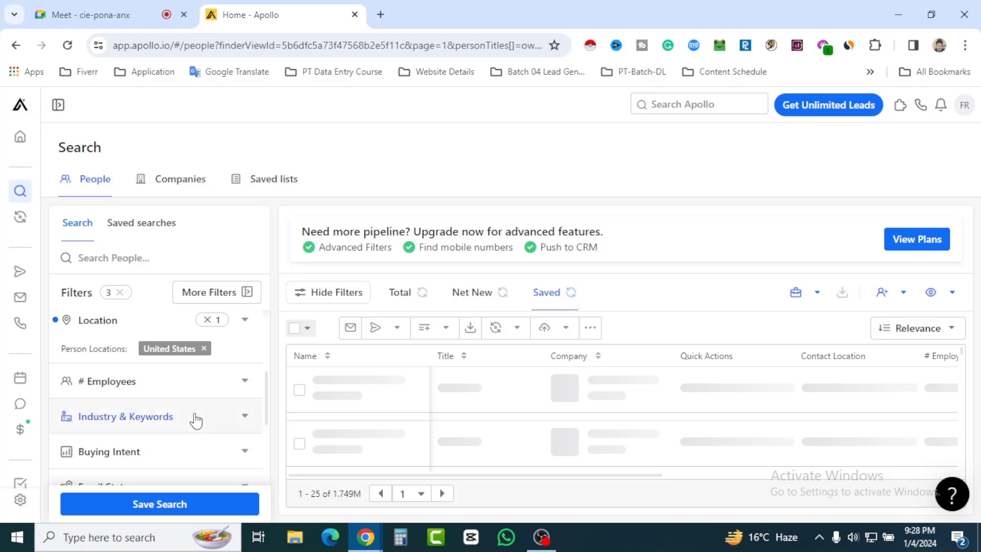
left_click(240, 428)
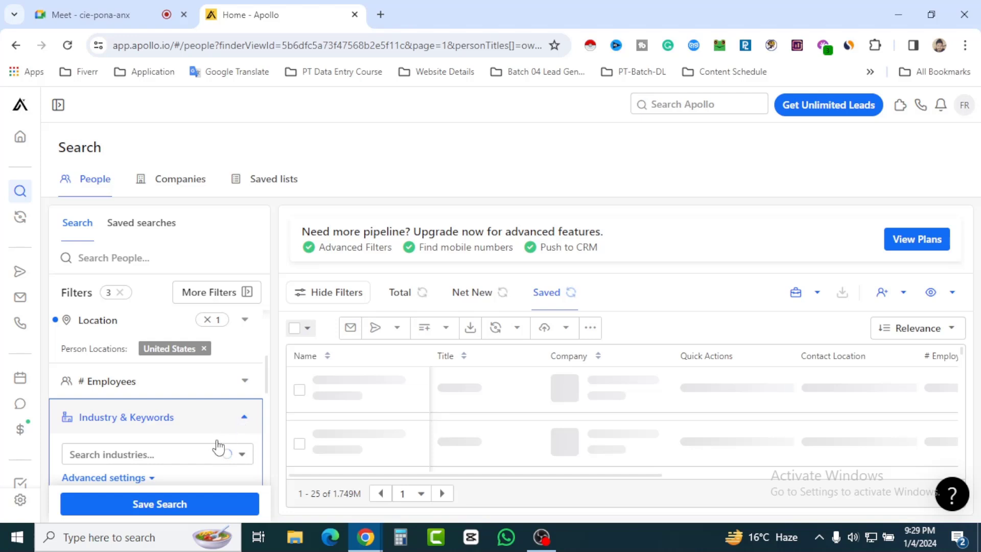
left_click(172, 459)
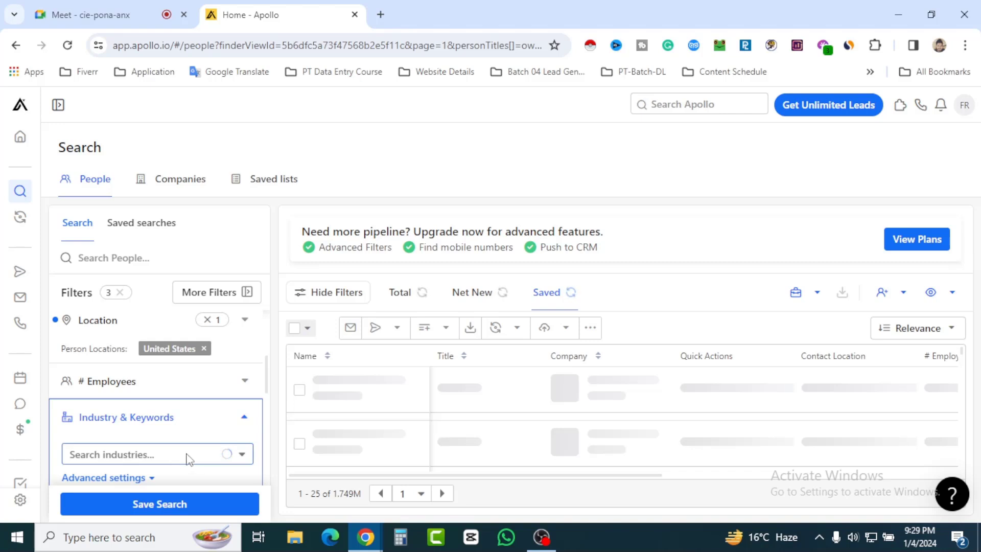
left_click(187, 453)
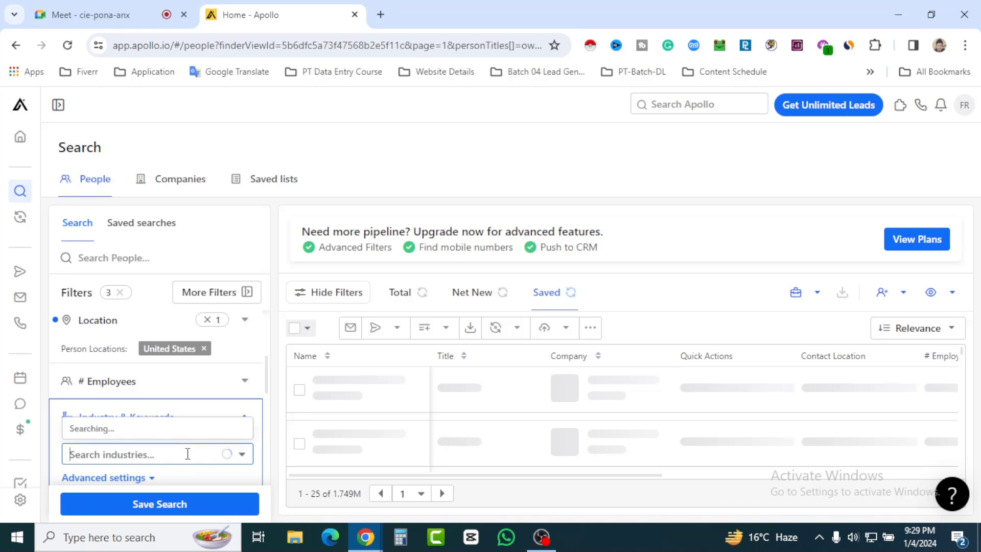
left_click(66, 14)
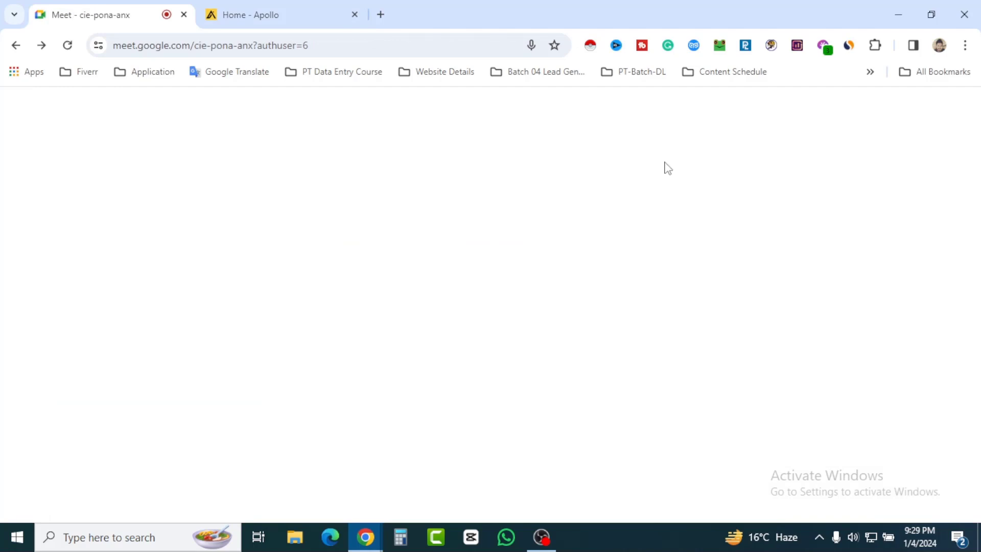
key("ctrl+Tab")
scroll(252, 401, "down", 2)
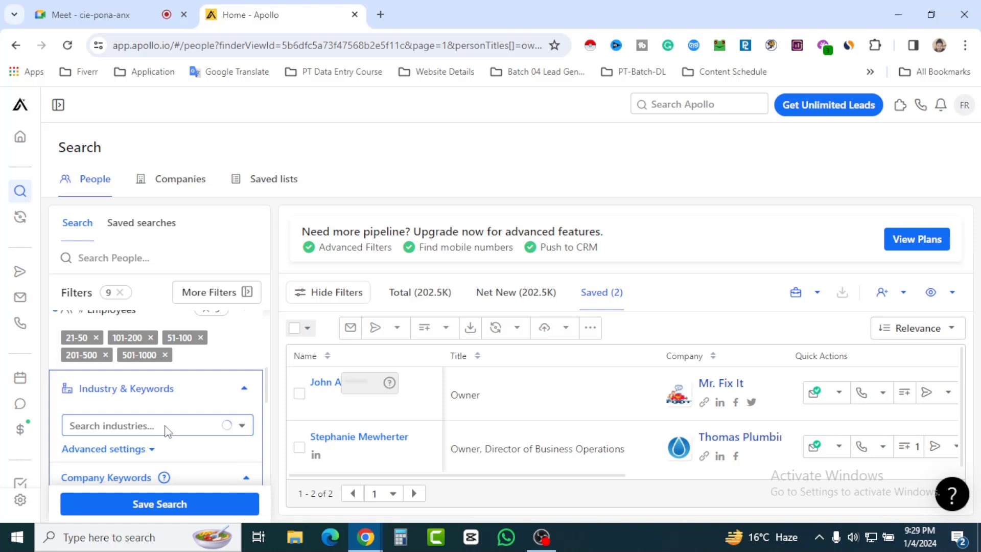
left_click(167, 431)
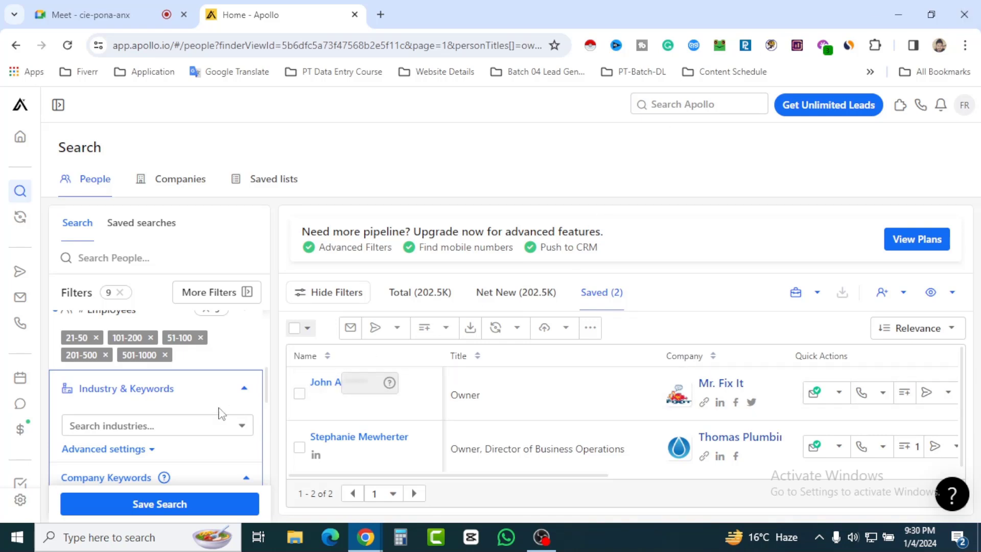
Look through the list of available industries and add real estate to the Industry & Keywords filter
left_click(181, 422)
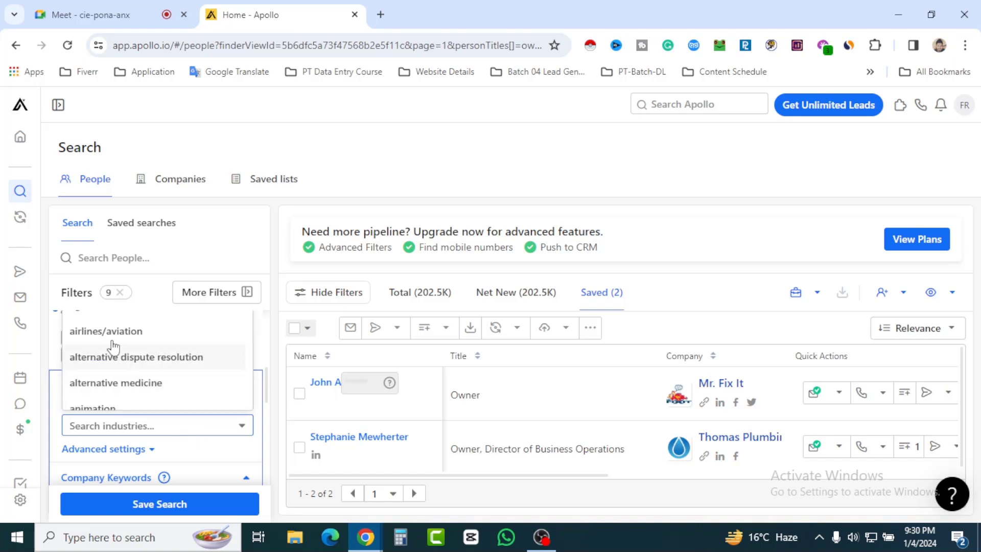
scroll(148, 352, "down", 2)
scroll(148, 354, "down", 5)
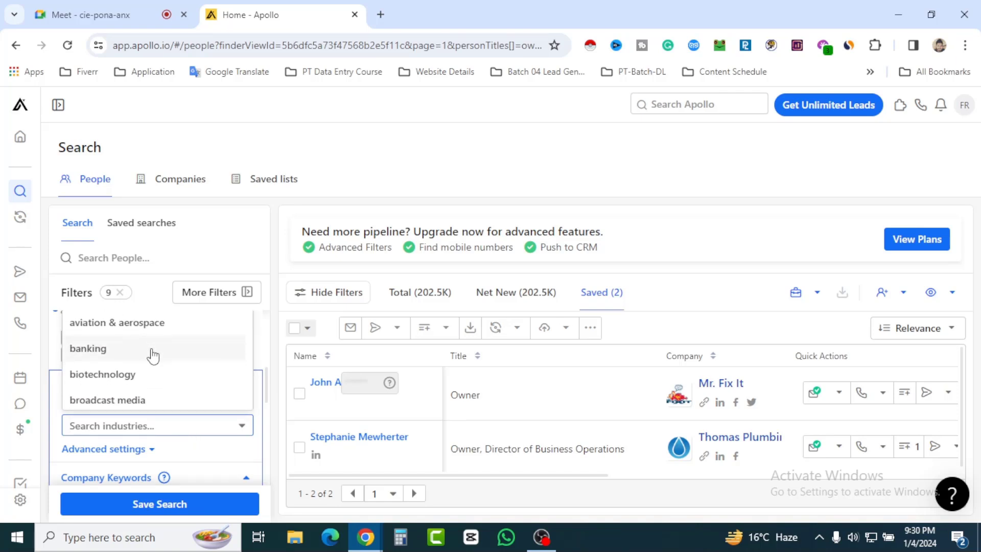
scroll(158, 358, "down", 6)
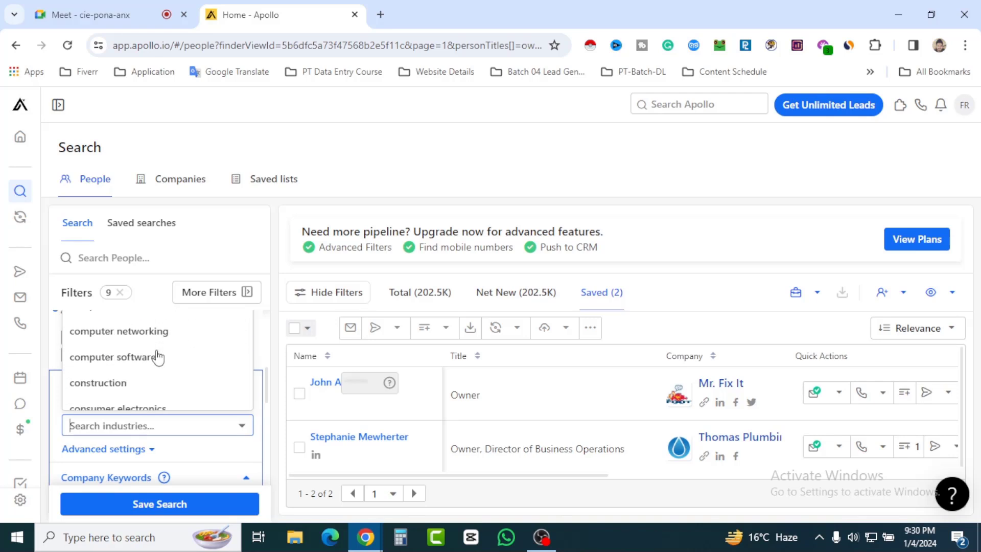
scroll(159, 358, "down", 6)
scroll(159, 358, "down", 5)
scroll(160, 358, "down", 7)
scroll(163, 360, "down", 8)
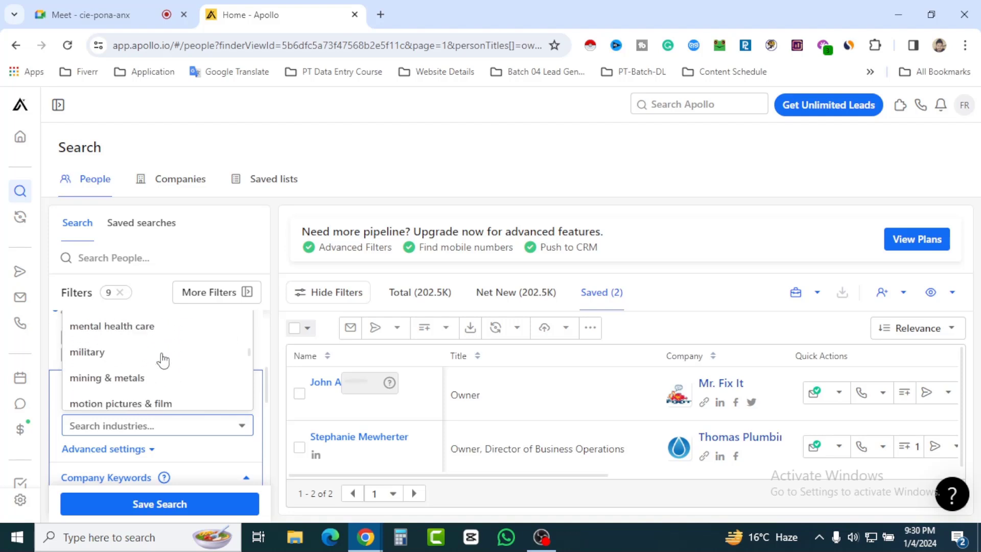
scroll(163, 361, "down", 6)
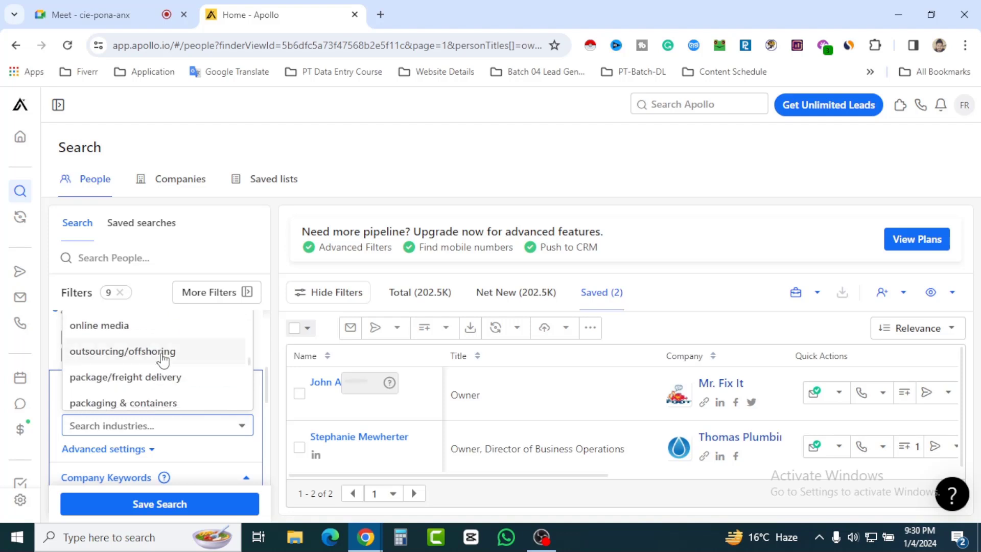
scroll(164, 361, "down", 2)
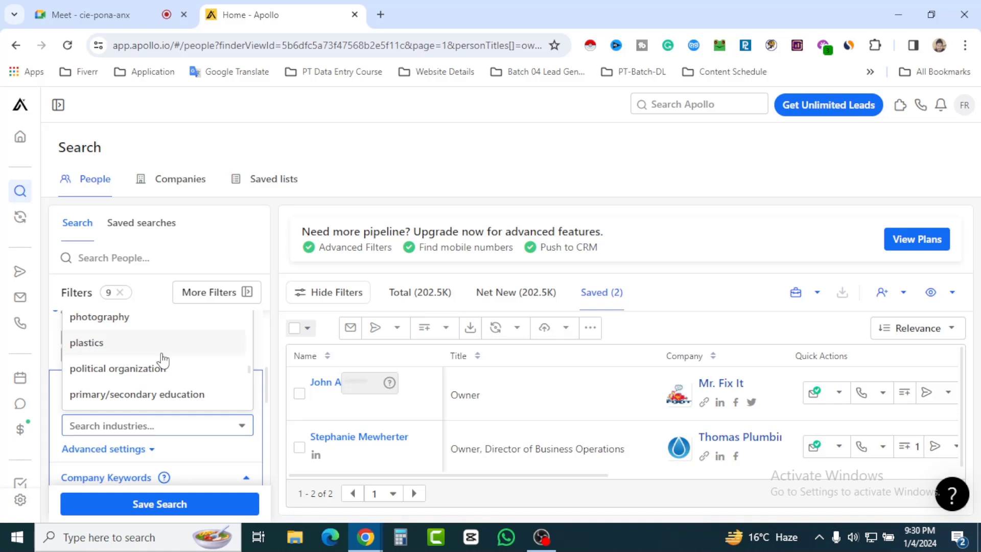
scroll(163, 361, "down", 8)
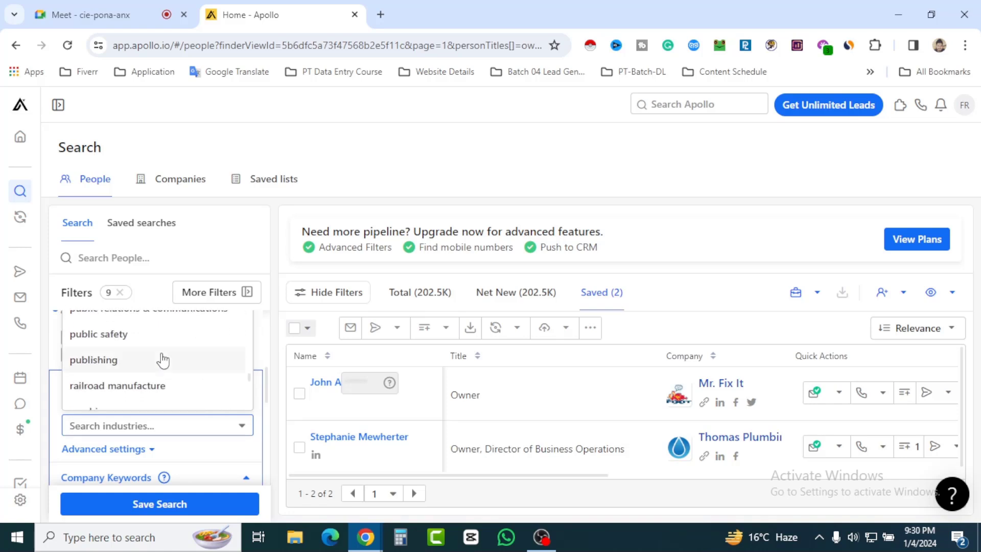
scroll(162, 360, "down", 2)
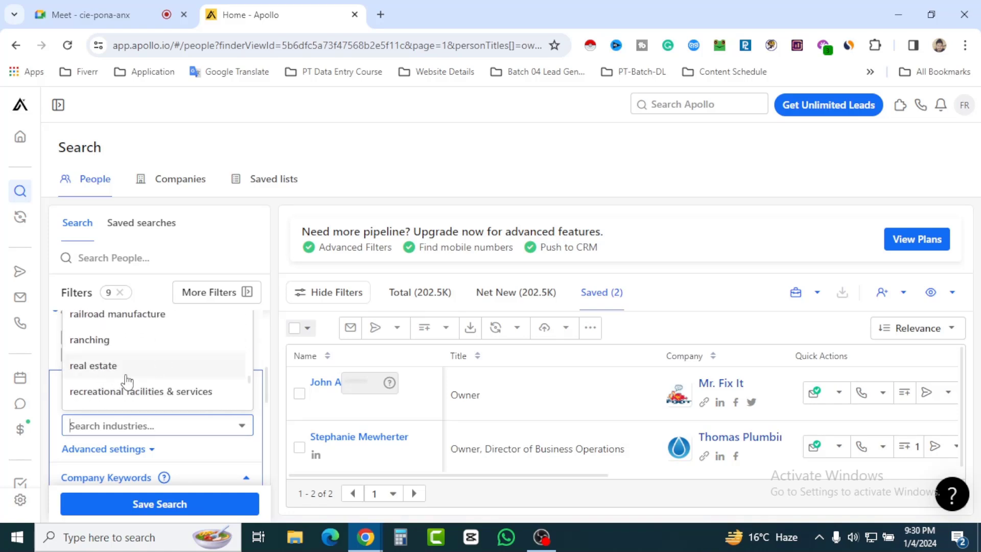
left_click(198, 375)
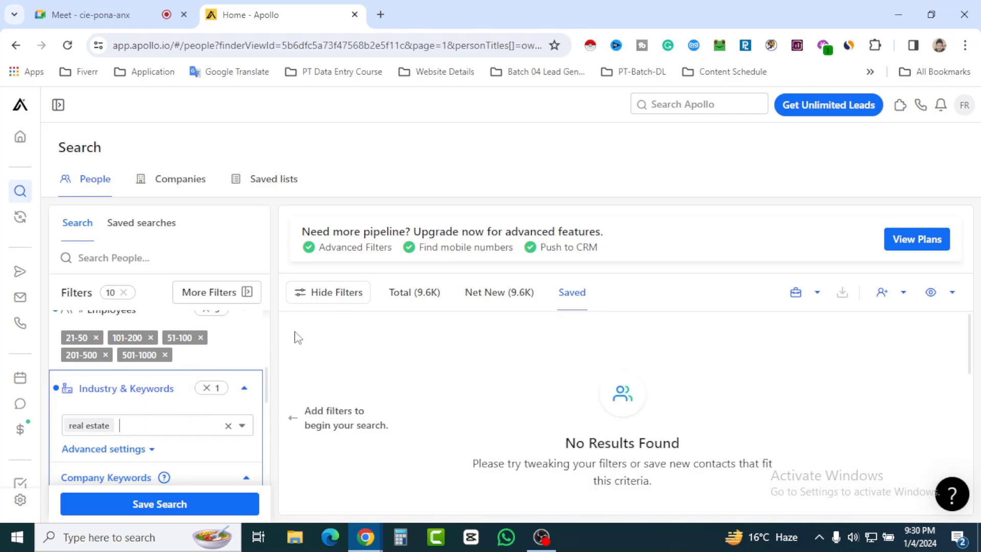
Show the Total results for the search and collapse the Industry & Keywords filter
left_click(415, 302)
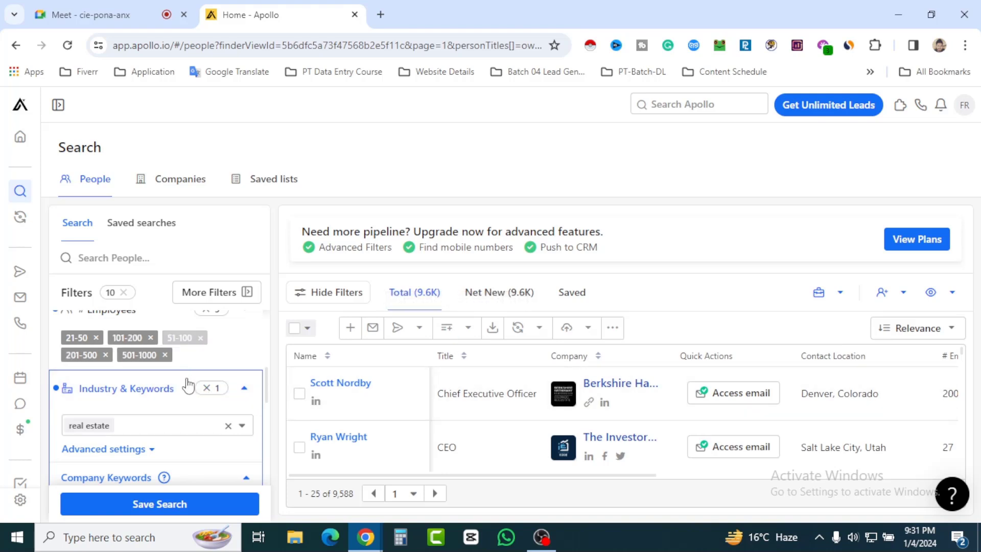
scroll(164, 393, "down", 2)
scroll(174, 401, "up", 2)
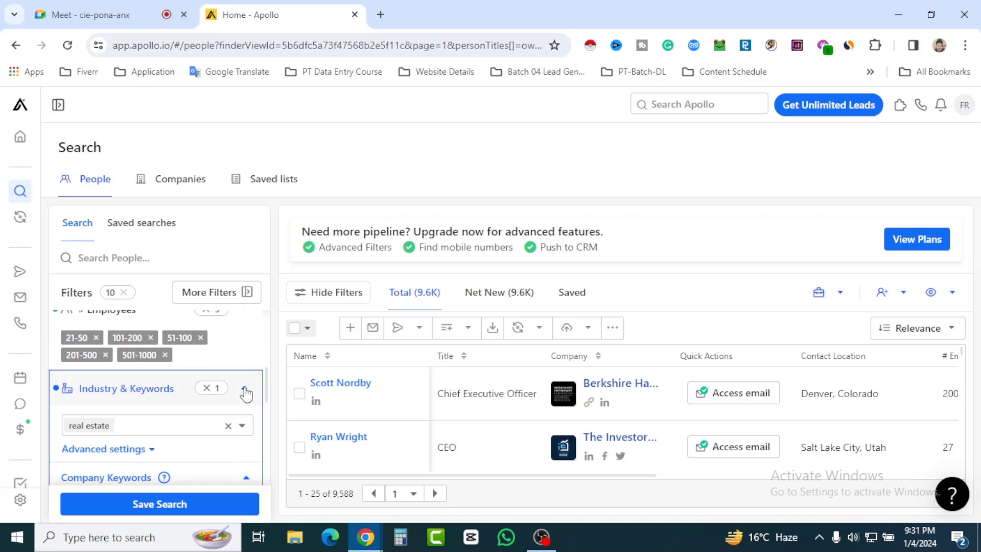
left_click(159, 437)
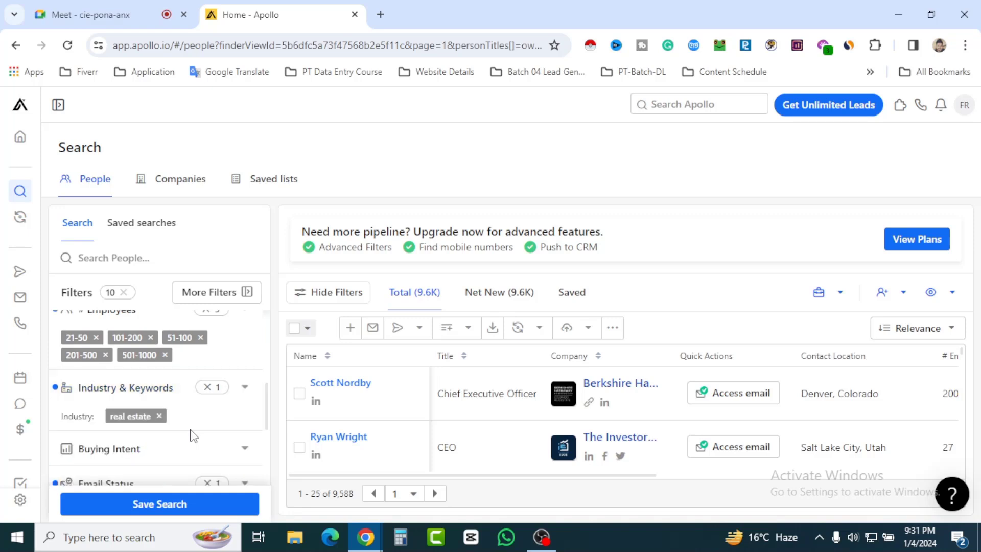
Review the applied job title, location, employee, industry and email status filters, the remaining filter categories, and the people in the results
scroll(191, 434, "up", 4)
scroll(190, 433, "up", 4)
scroll(190, 434, "down", 2)
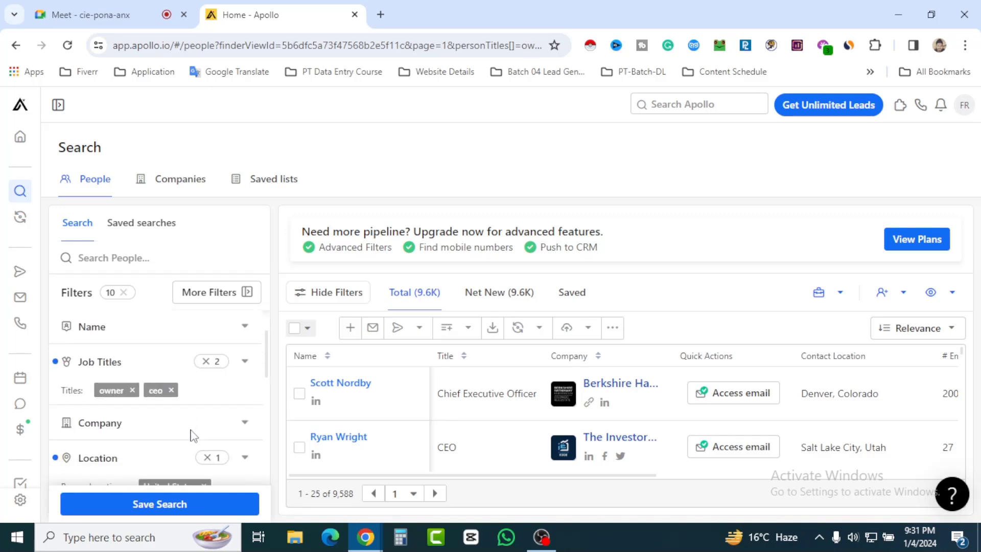
scroll(171, 414, "down", 4)
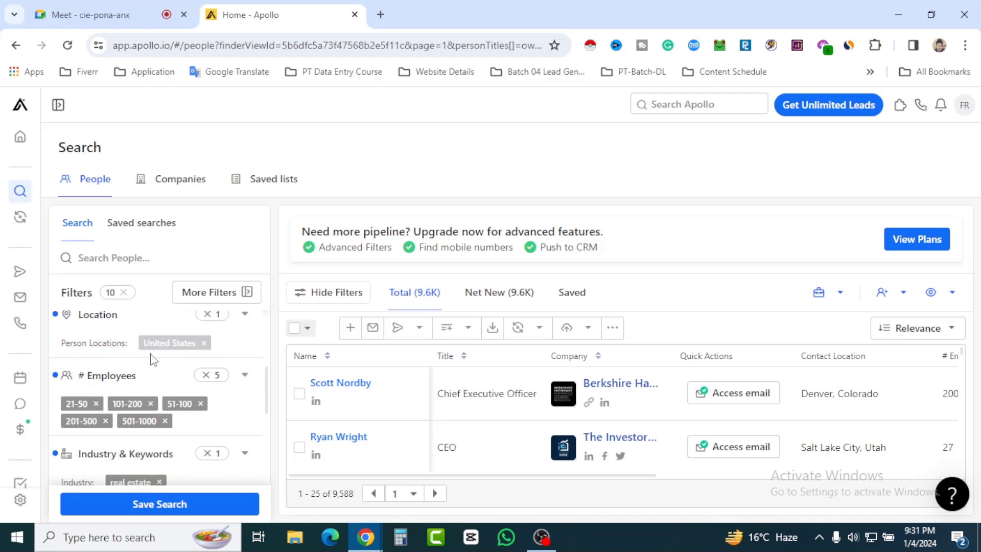
scroll(166, 386, "down", 2)
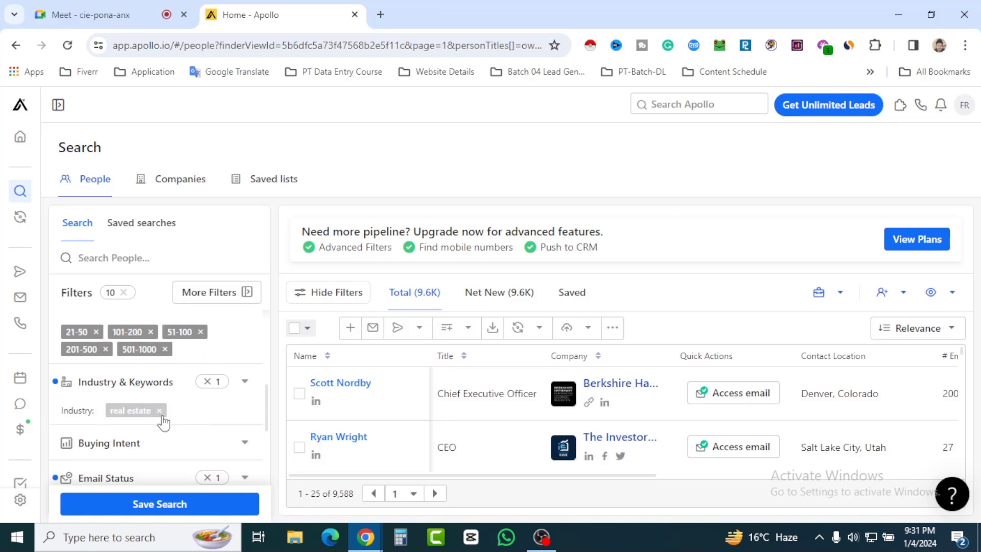
scroll(203, 416, "down", 2)
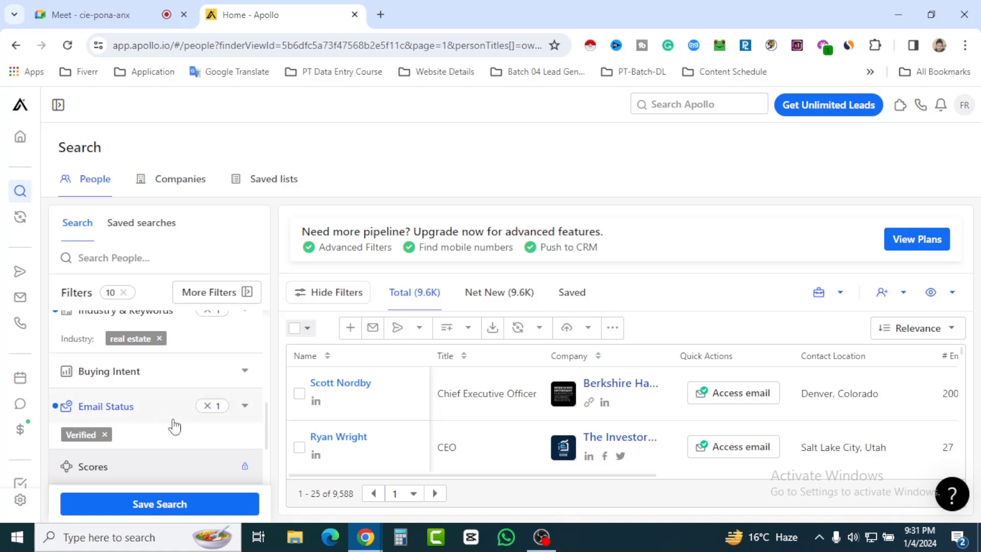
scroll(179, 428, "down", 2)
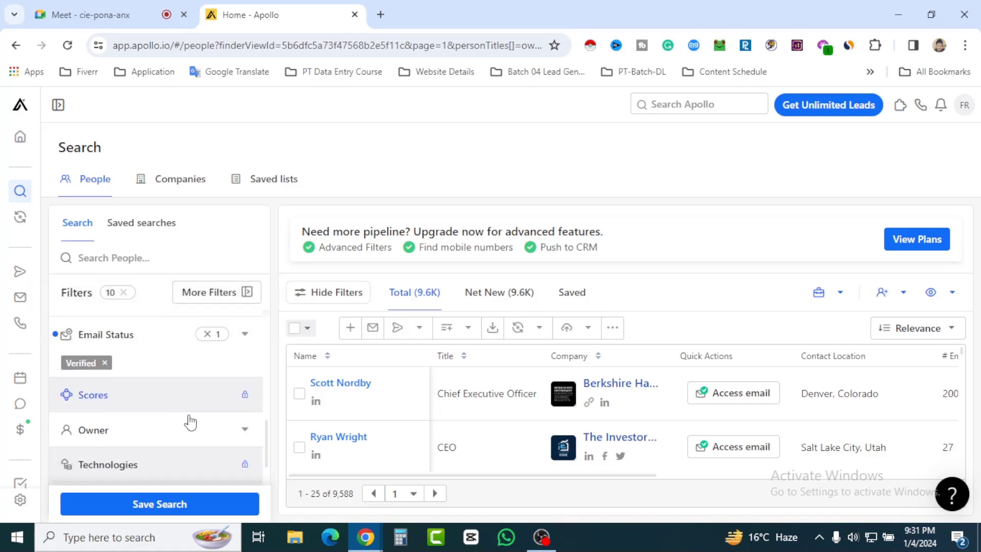
scroll(191, 420, "down", 1)
scroll(191, 422, "down", 1)
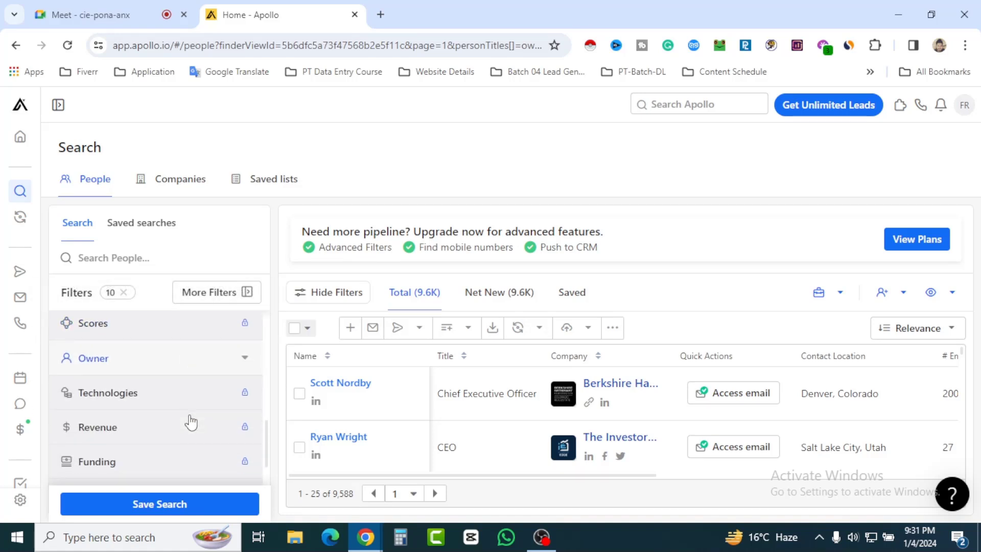
scroll(191, 422, "down", 2)
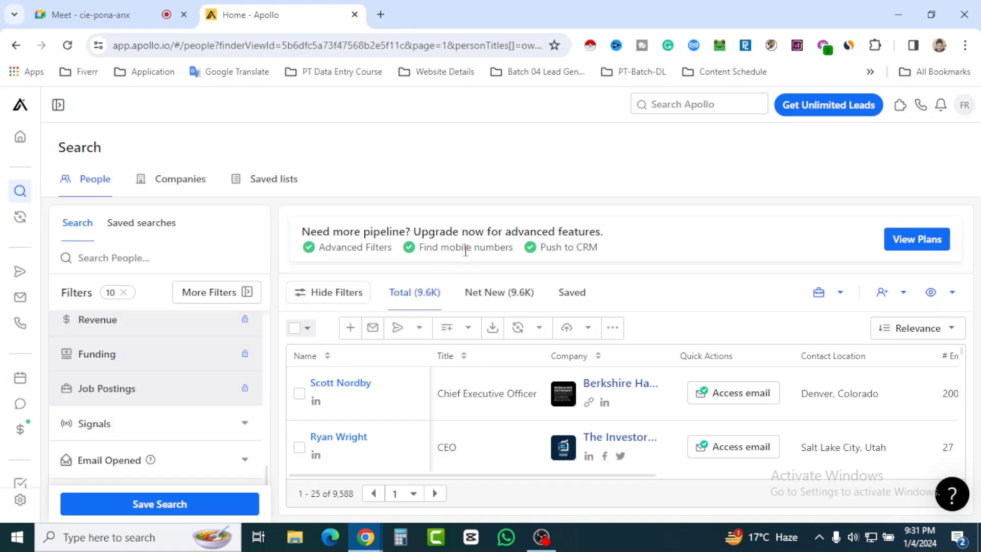
scroll(485, 433, "down", 3)
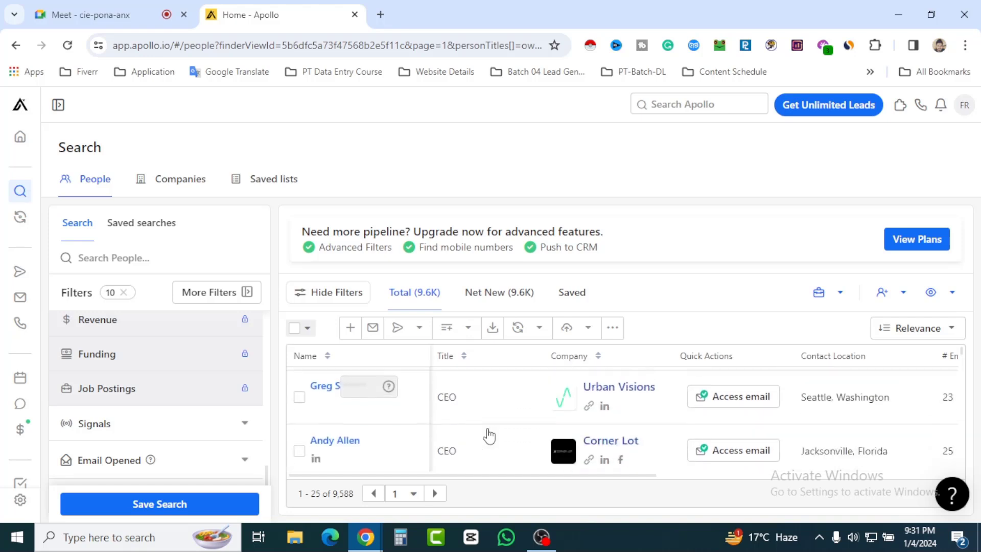
Look through the people in the results and recheck the applied email status, industry, employee, location and job title filters
scroll(489, 435, "down", 3)
scroll(490, 435, "down", 3)
scroll(491, 434, "up", 9)
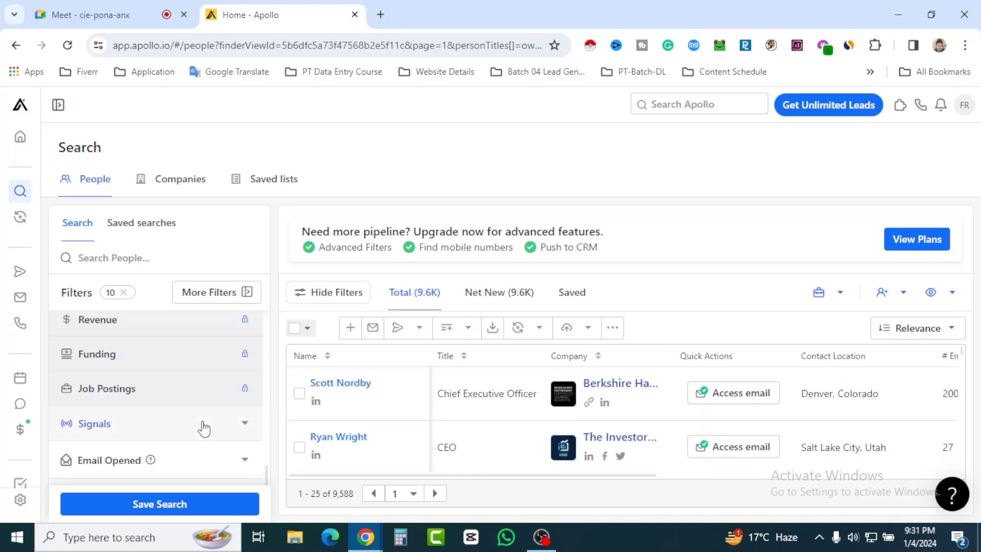
scroll(203, 429, "up", 8)
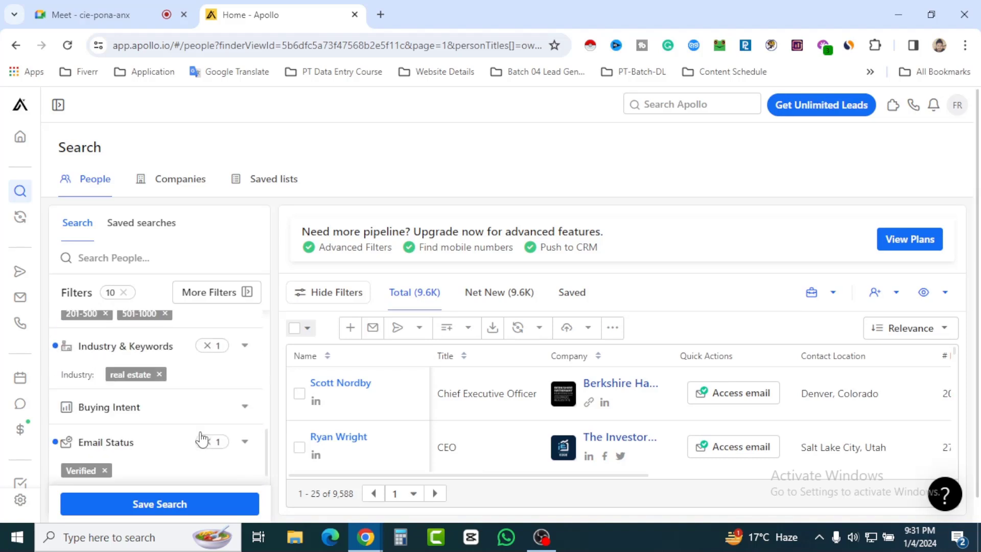
scroll(201, 439, "up", 3)
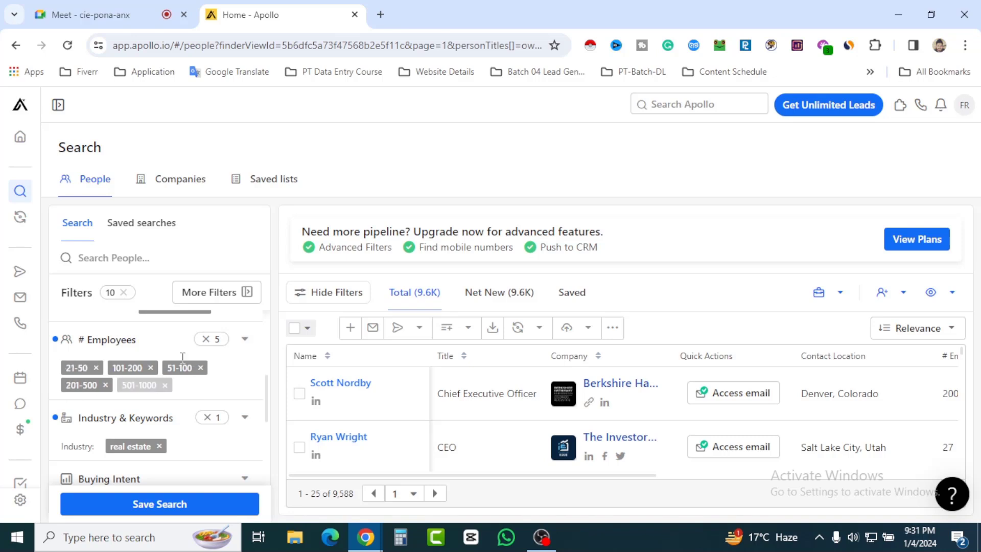
scroll(197, 388, "up", 4)
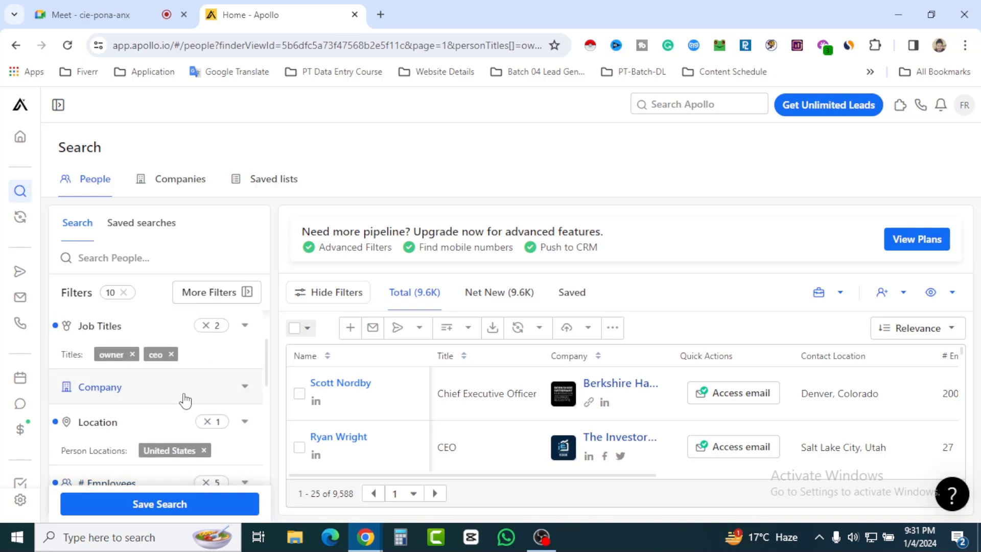
scroll(173, 399, "up", 3)
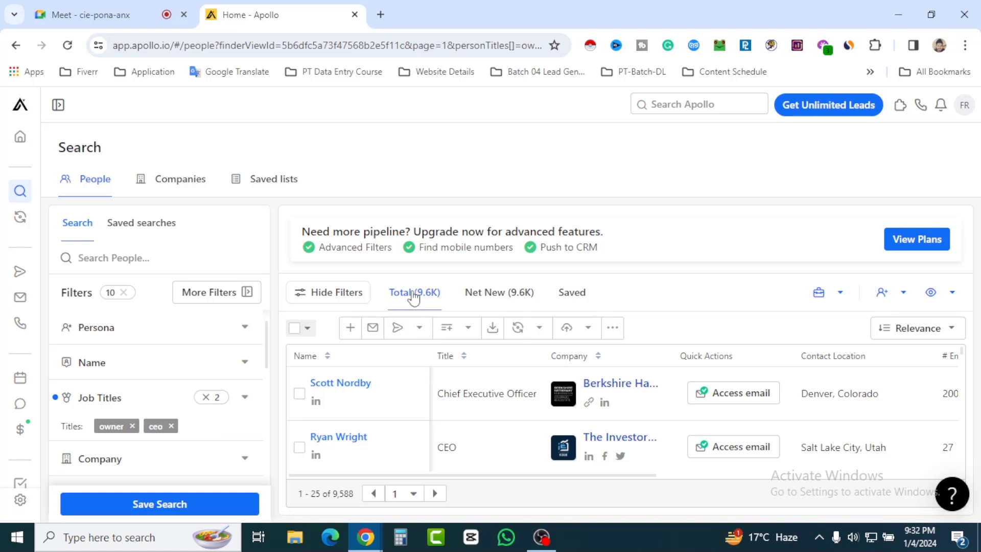
Add founder to the Job Titles filter alongside owner and ceo, and collapse the filter
left_click(245, 398)
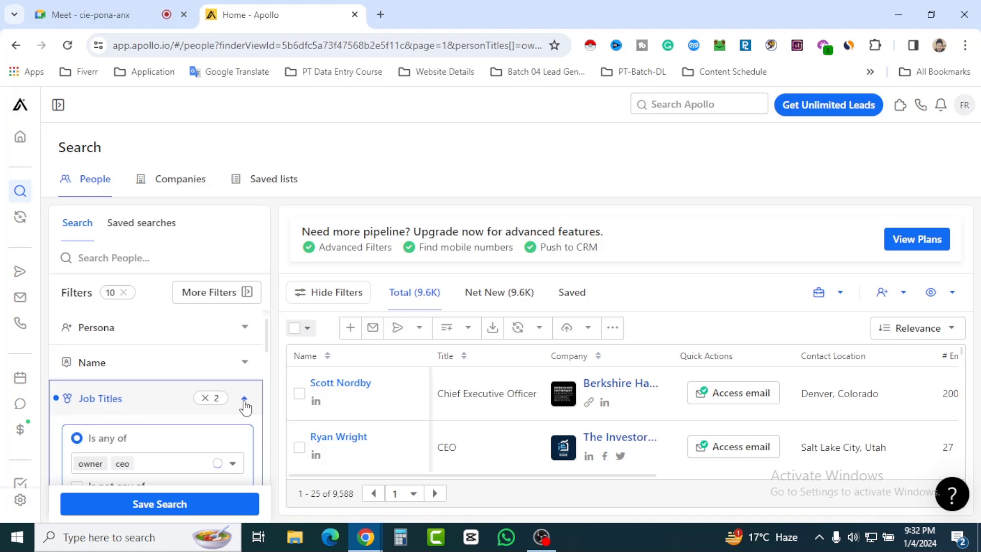
left_click(178, 467)
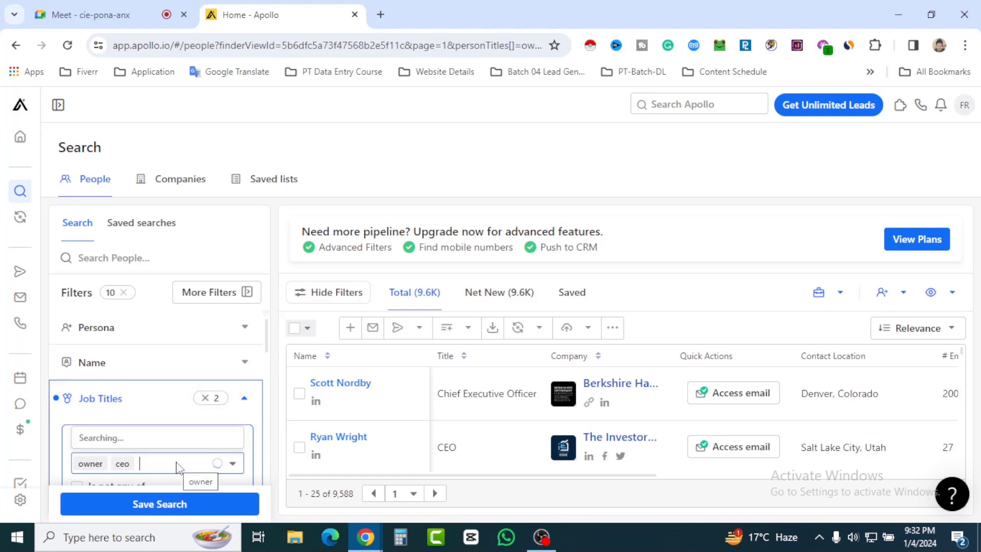
type("f")
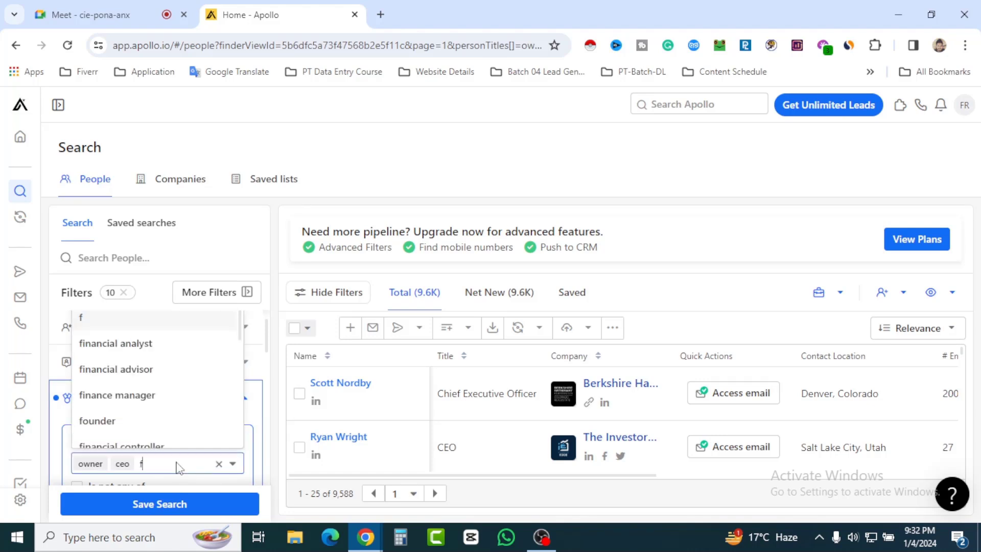
type("ou")
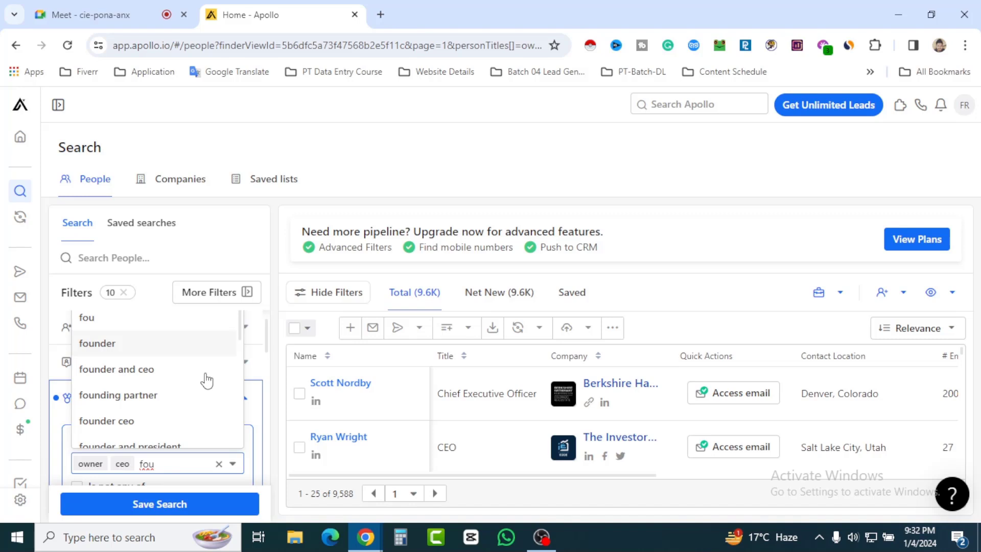
key("Return")
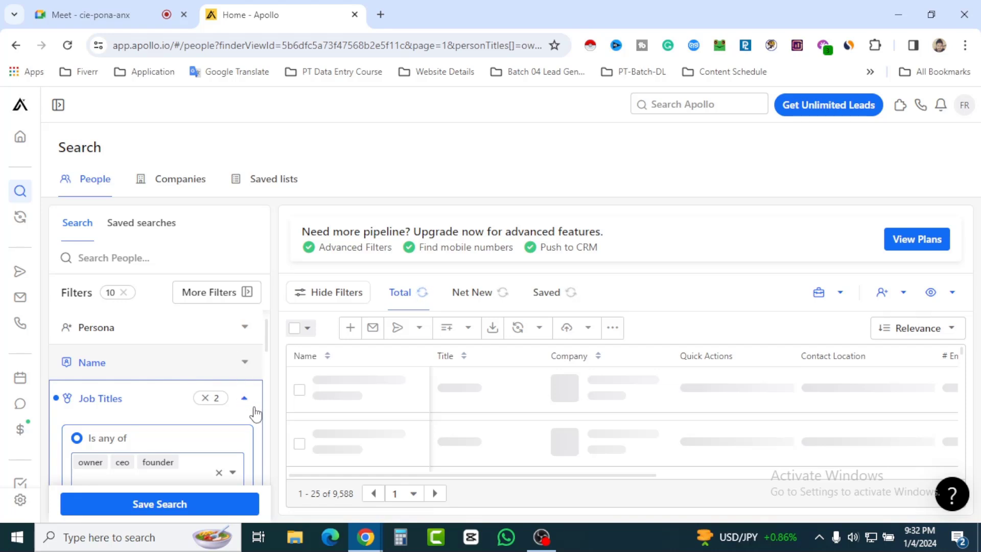
scroll(254, 419, "down", 1)
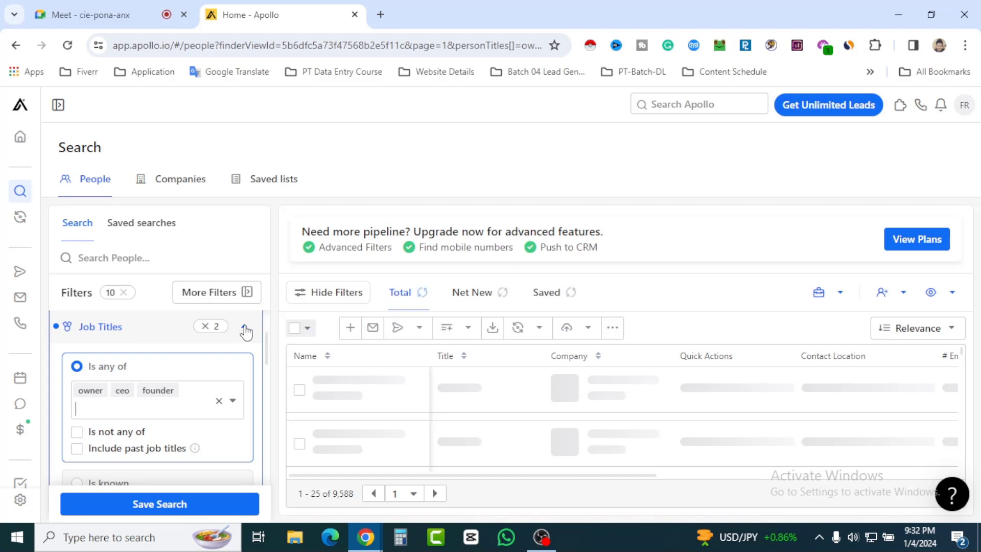
left_click(254, 431)
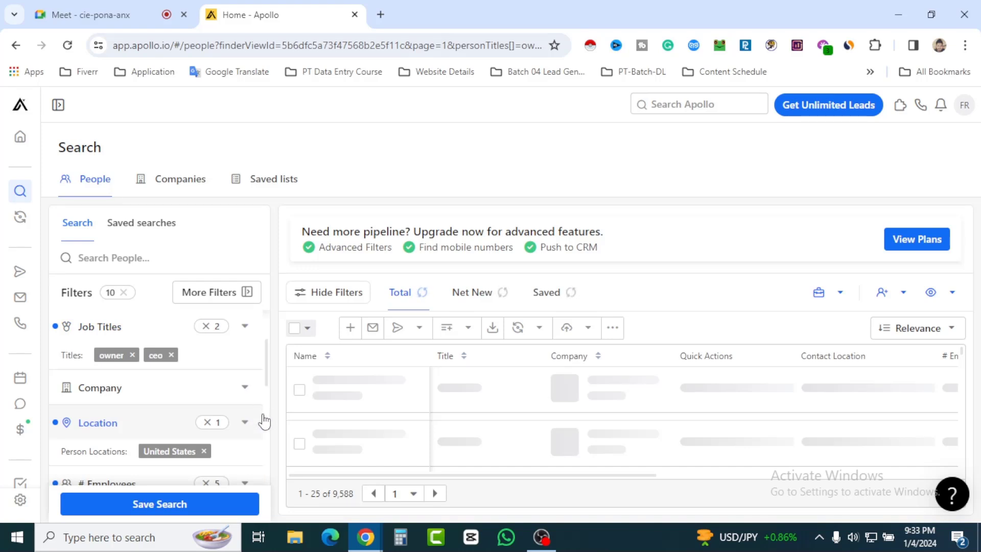
Examine the remaining filter categories, including the plan-restricted Scores, Technologies, Revenue, Funding and Job Postings, and return to the Job Titles filter
scroll(264, 422, "down", 5)
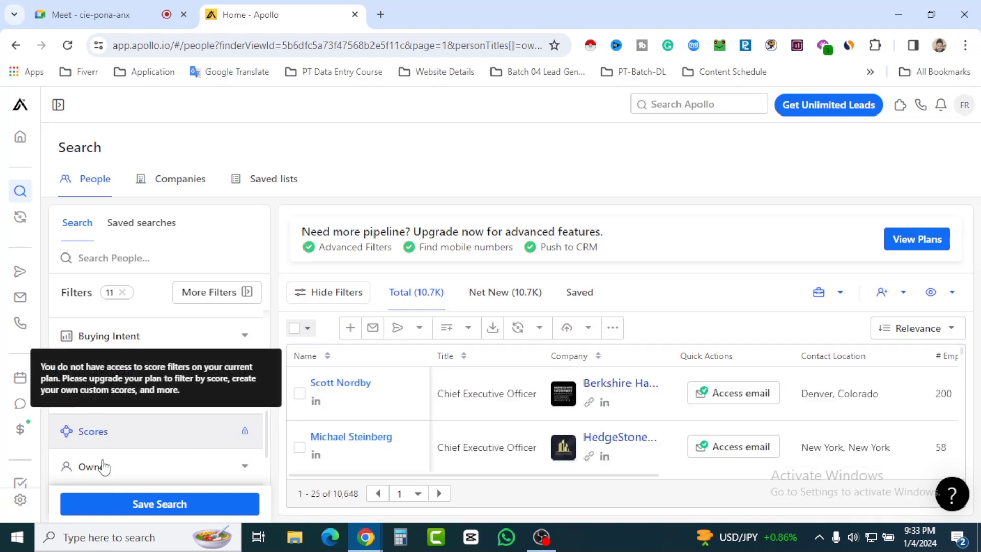
scroll(198, 431, "down", 2)
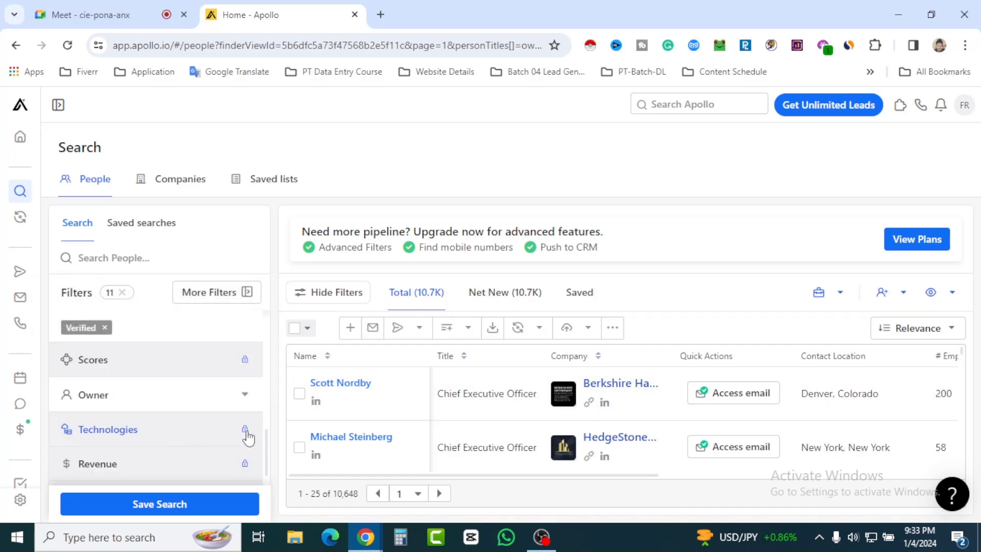
mouse_move(246, 435)
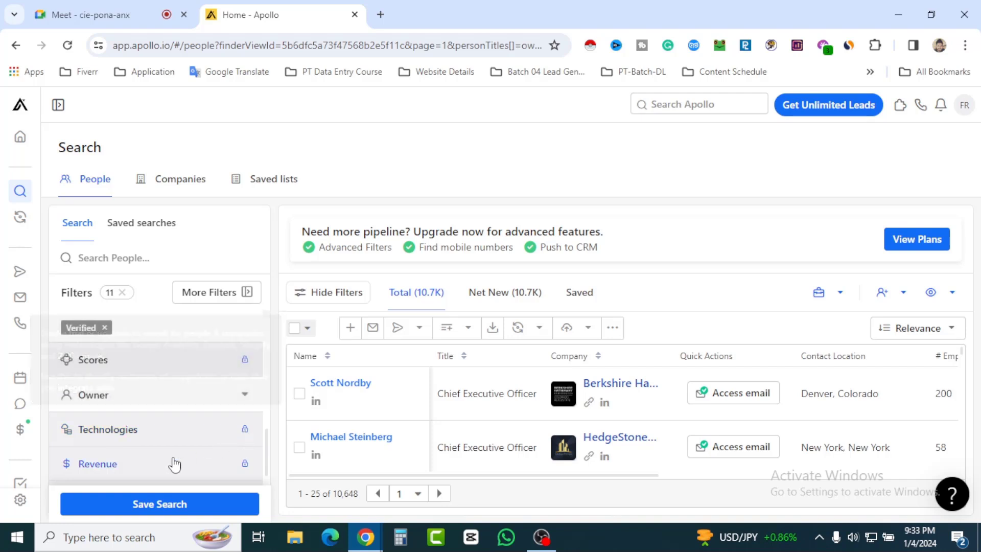
scroll(153, 462, "down", 1)
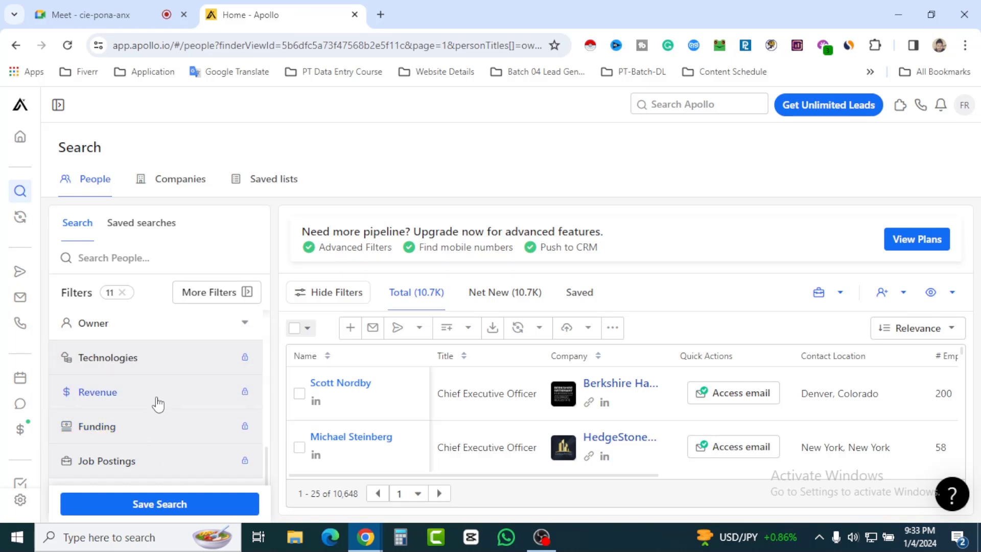
mouse_move(157, 404)
mouse_move(193, 427)
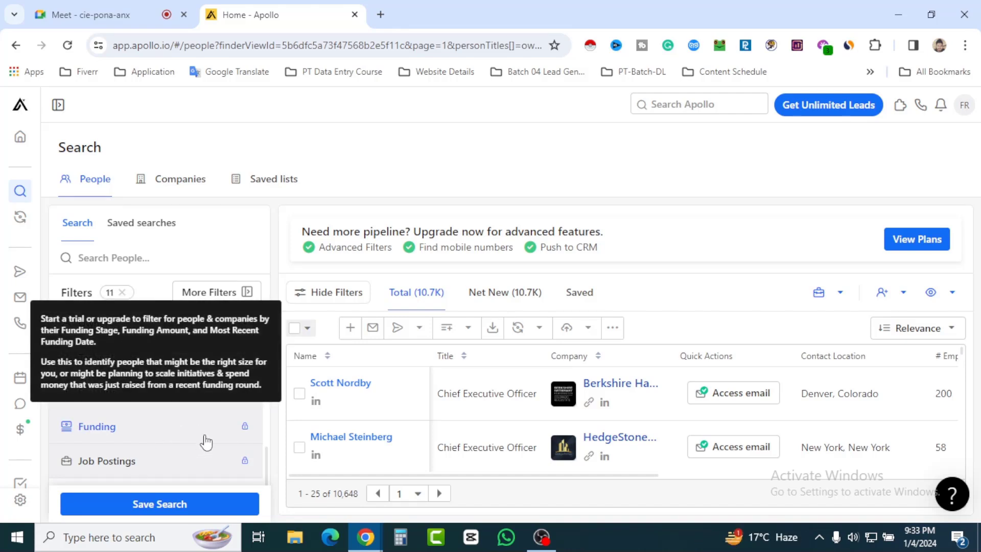
scroll(204, 440, "down", 2)
scroll(204, 439, "up", 2)
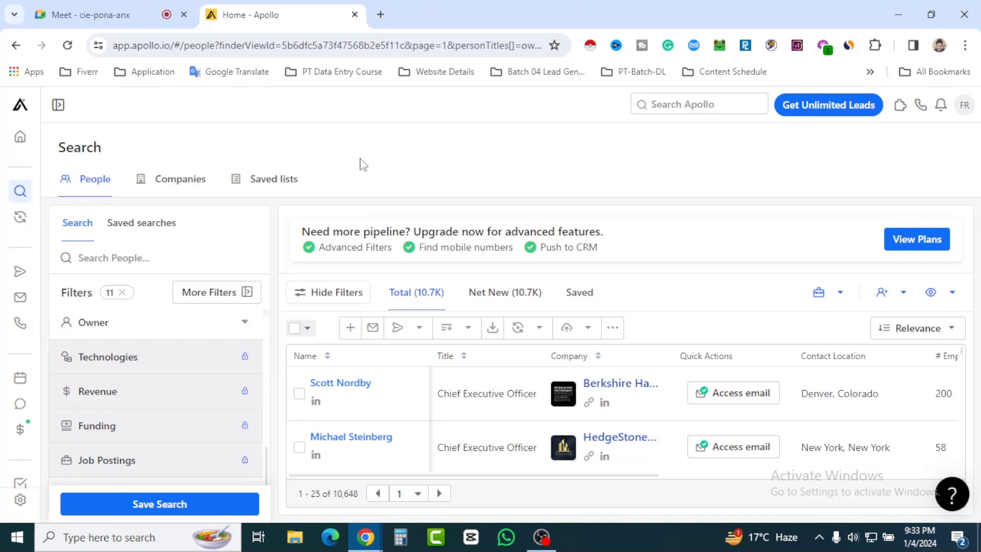
mouse_move(195, 404)
scroll(223, 402, "up", 5)
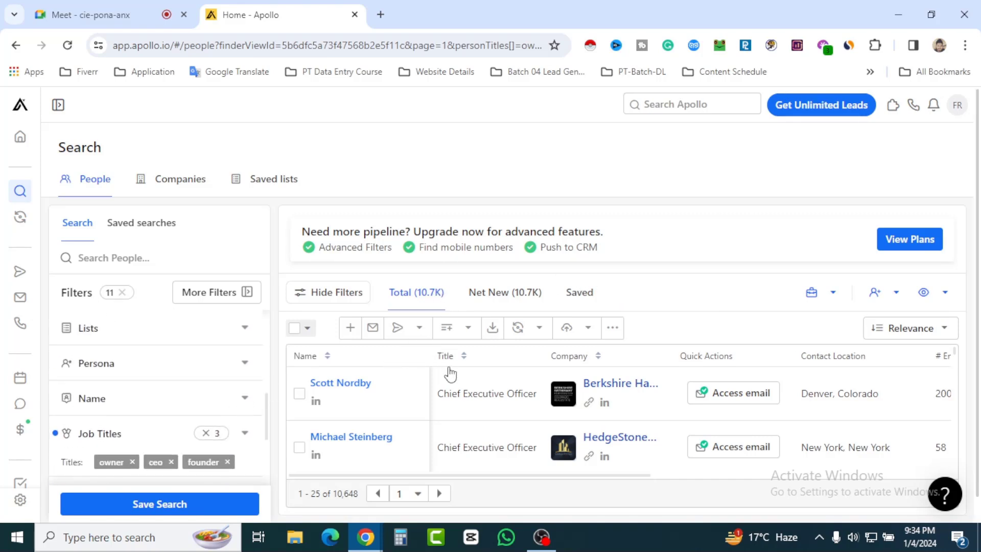
Browse the people in the updated results and check the list of result pages without changing the page
scroll(651, 406, "down", 5)
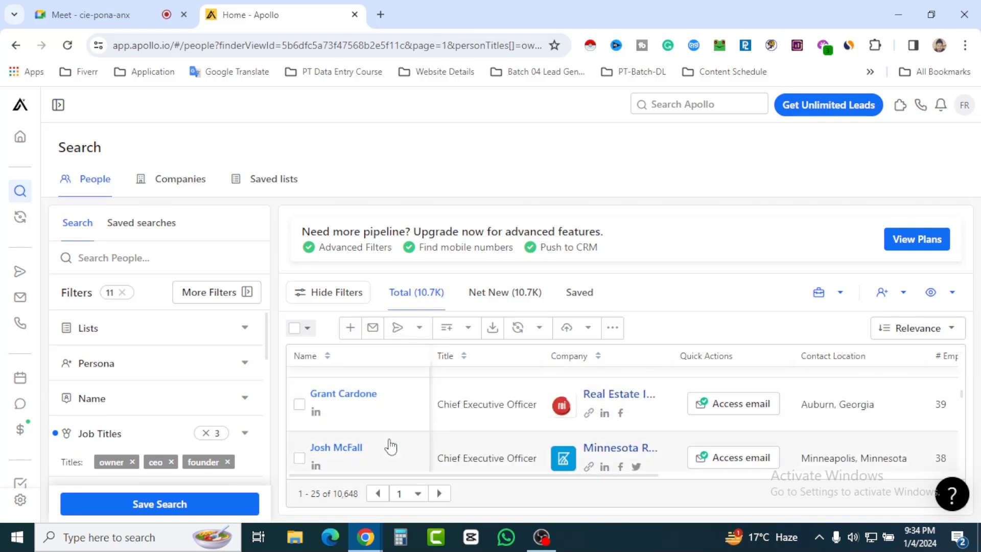
scroll(392, 447, "down", 3)
left_click(418, 494)
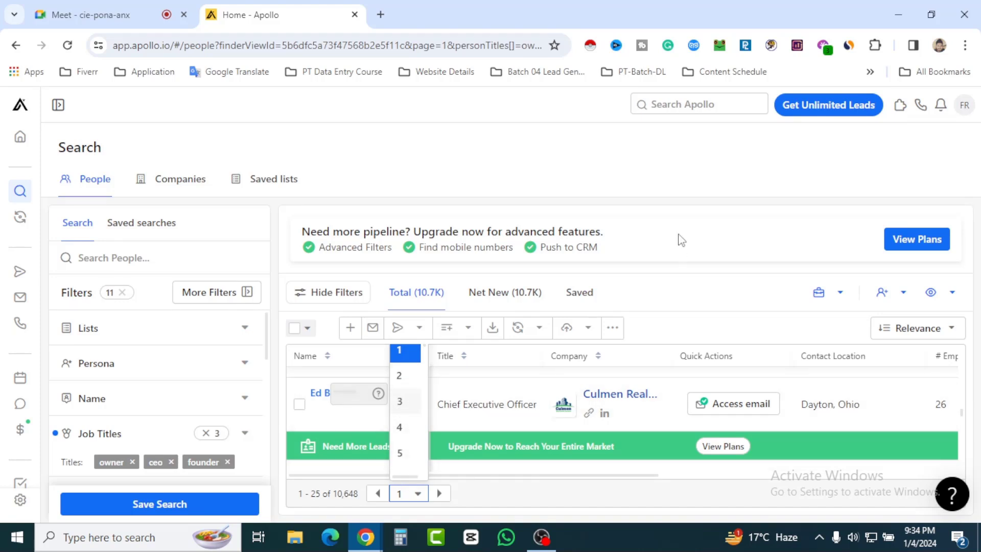
left_click(618, 185)
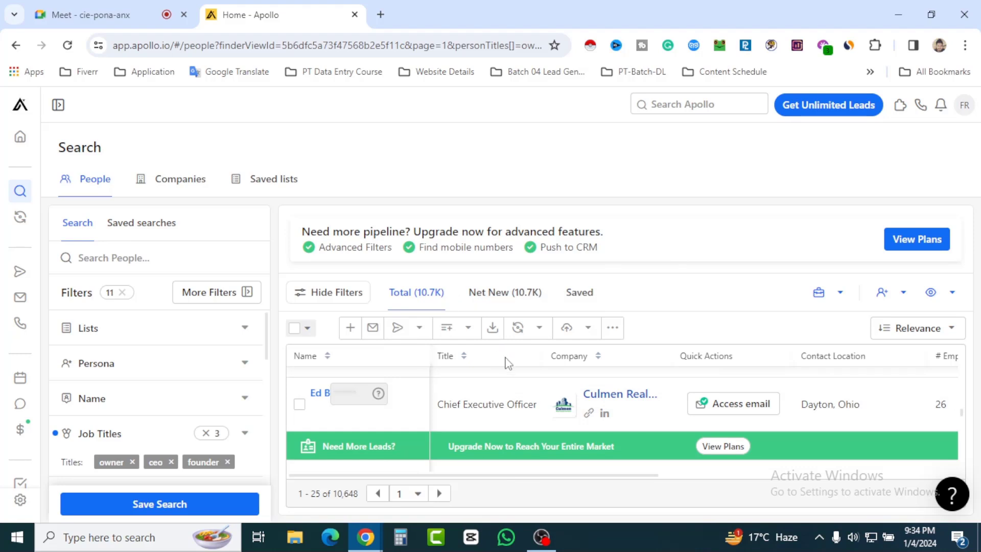
scroll(516, 414, "up", 2)
scroll(521, 426, "up", 5)
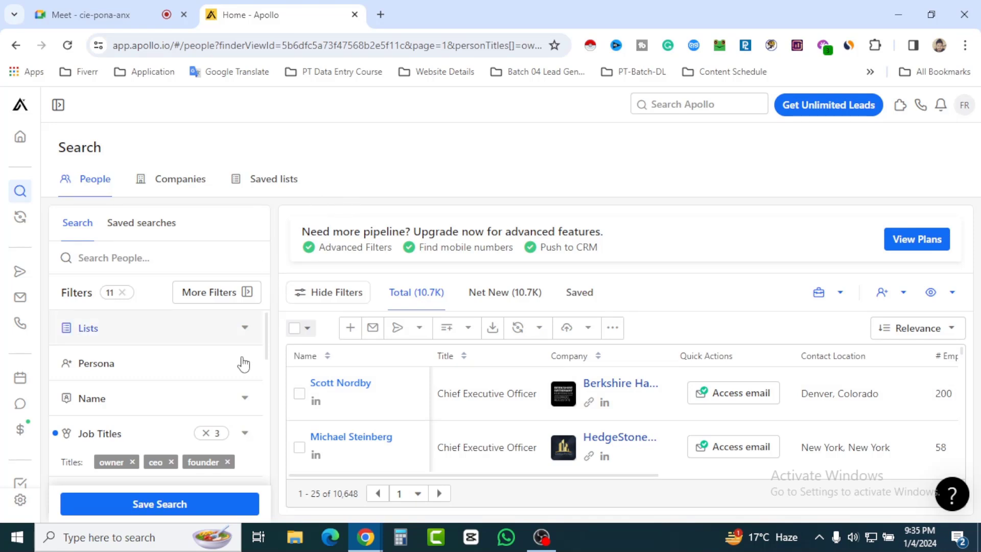
Review all applied filters once more, from job titles, location and employee ranges to industry and email status
scroll(208, 388, "down", 3)
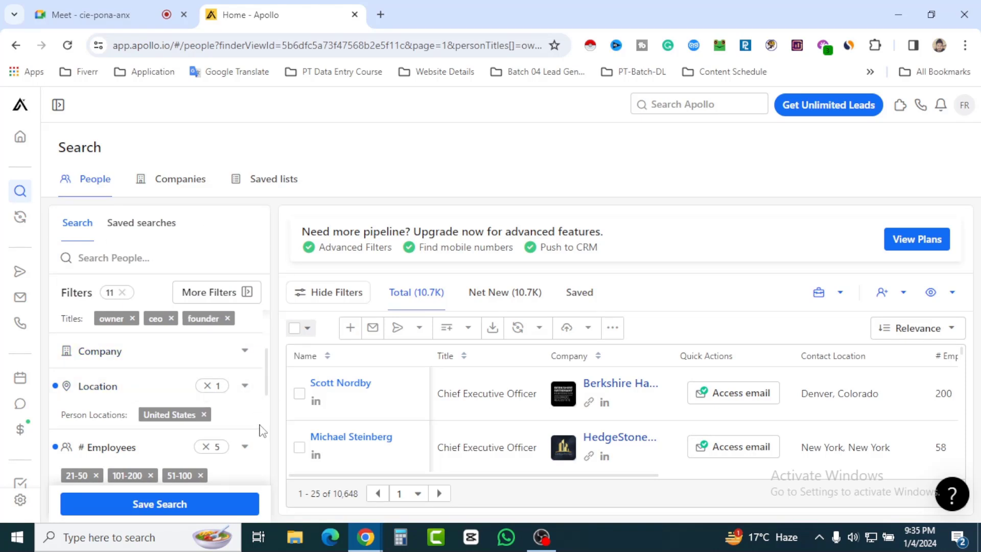
scroll(262, 430, "down", 3)
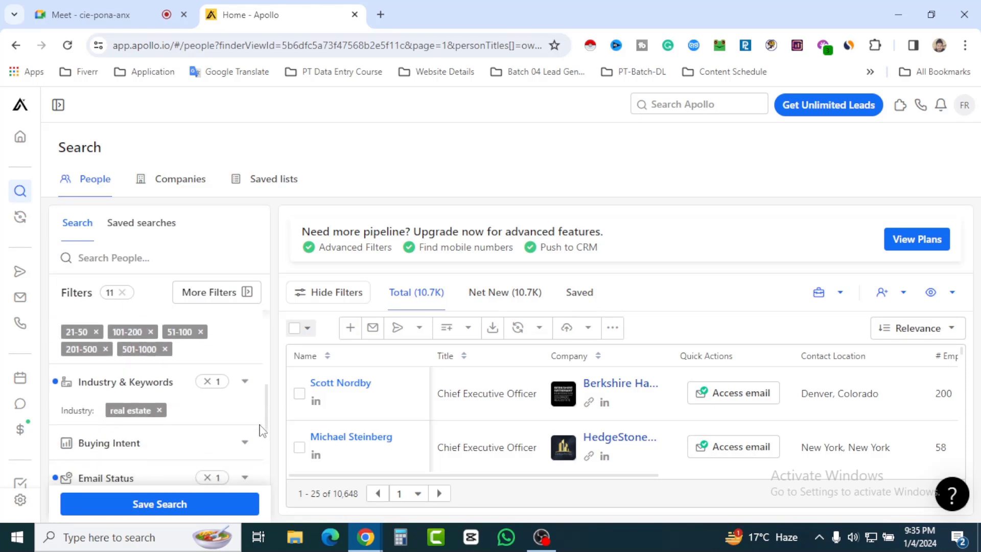
scroll(262, 431, "down", 4)
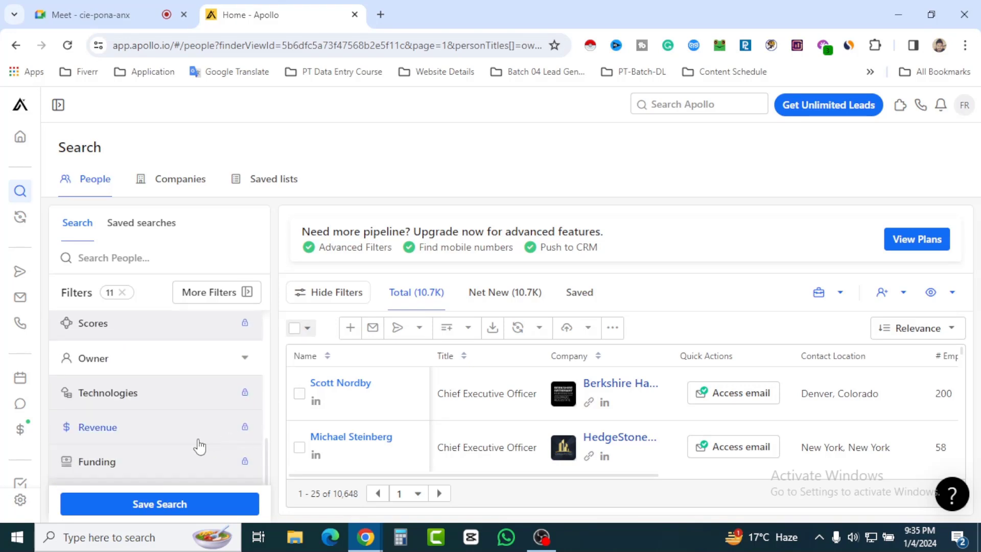
scroll(199, 444, "up", 3)
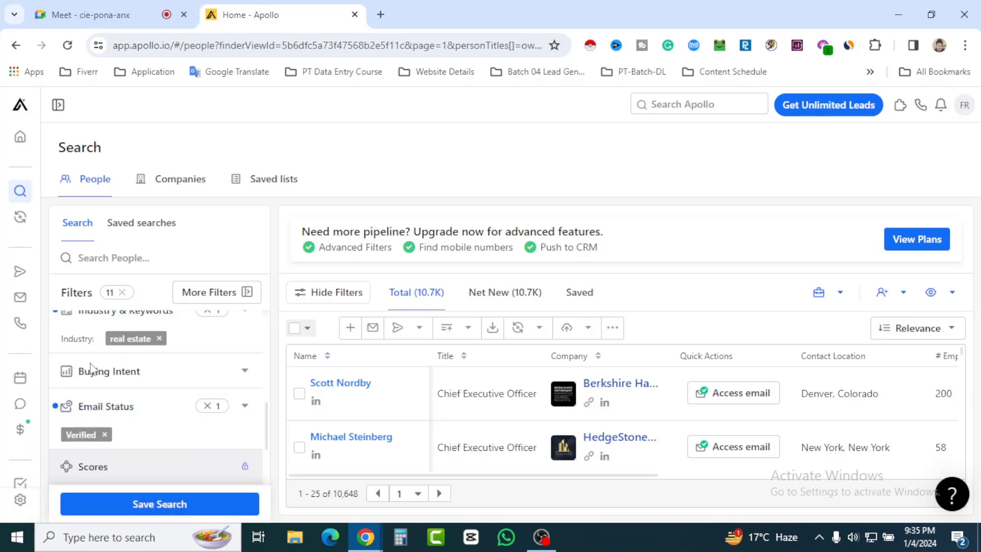
scroll(172, 443, "up", 2)
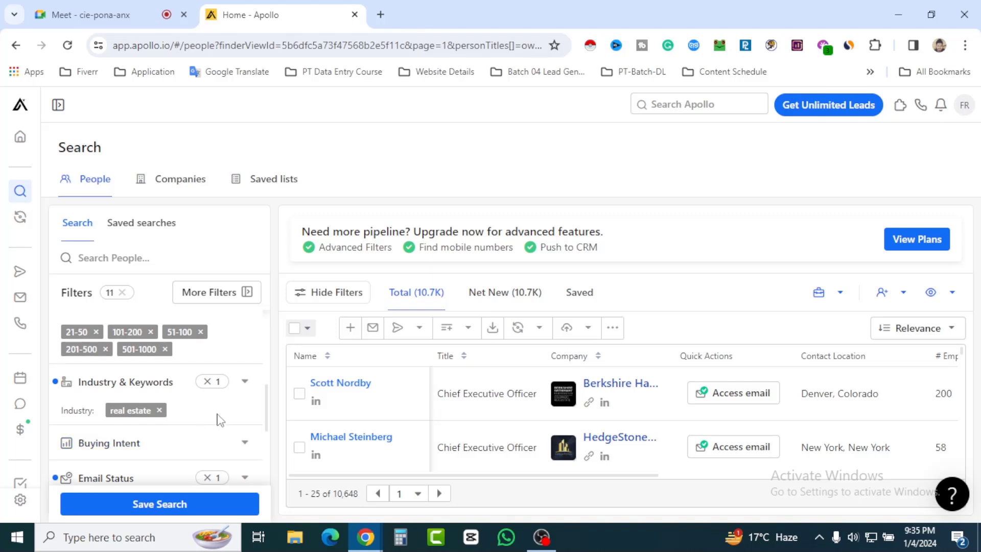
scroll(213, 411, "up", 3)
scroll(204, 368, "up", 2)
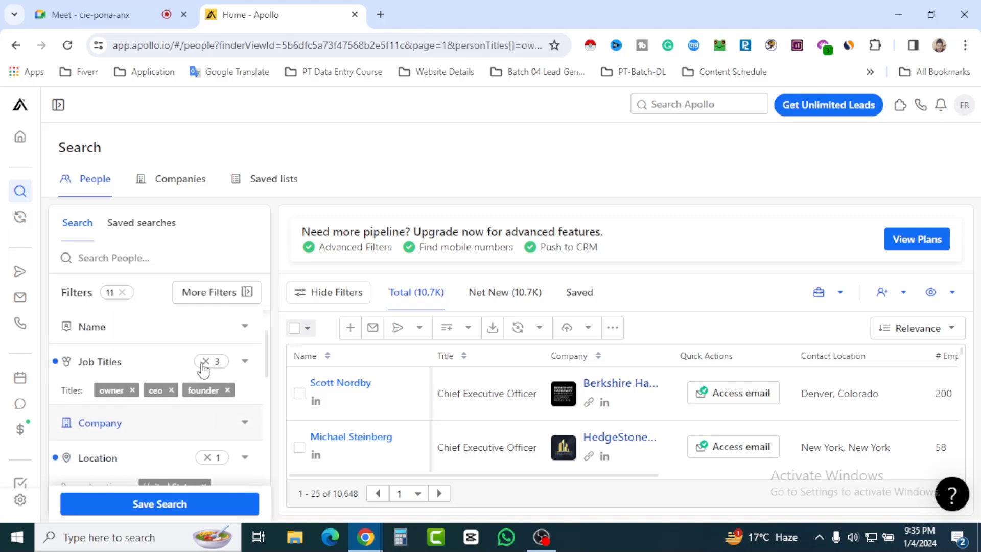
scroll(170, 406, "up", 2)
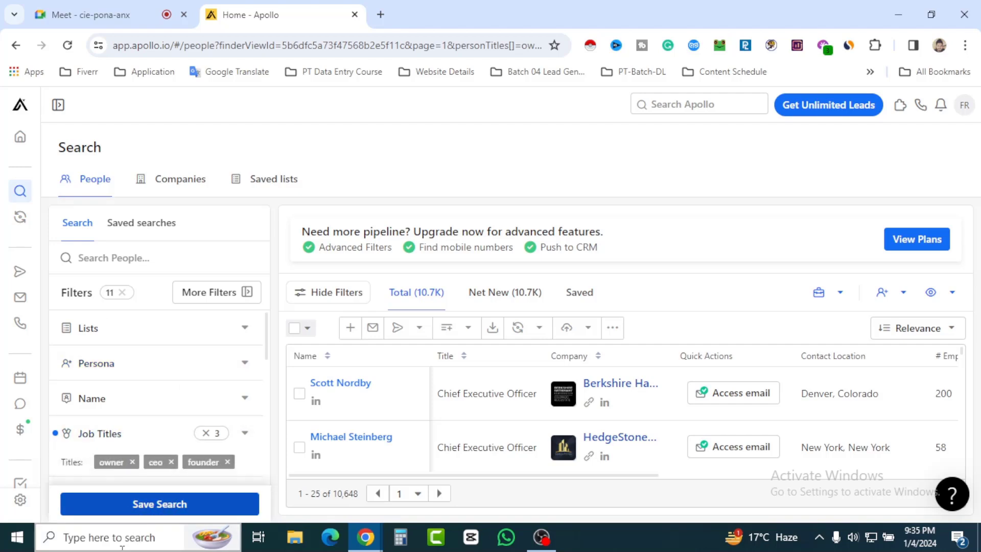
Save the current filters as a new private search named "real estate usa"
left_click(134, 503)
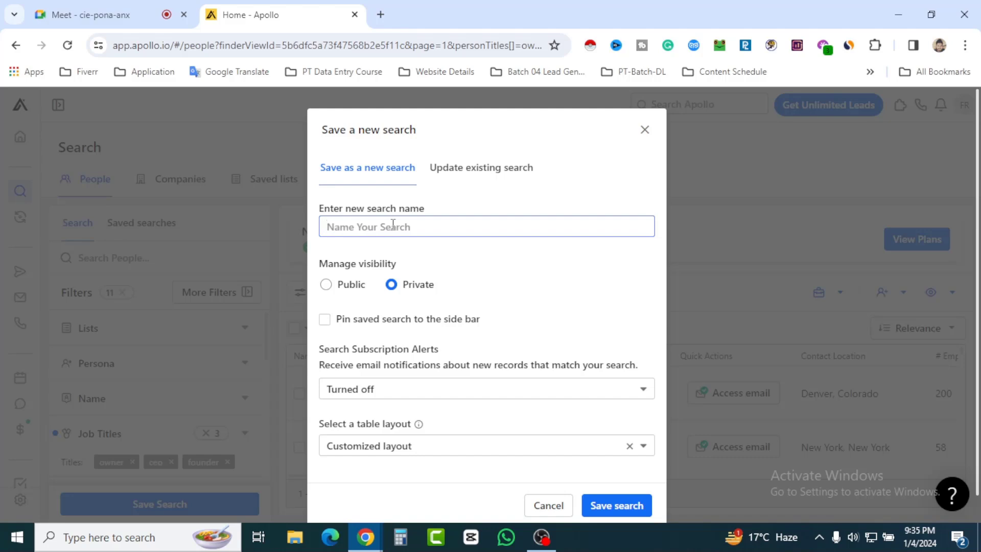
type("real estate usa")
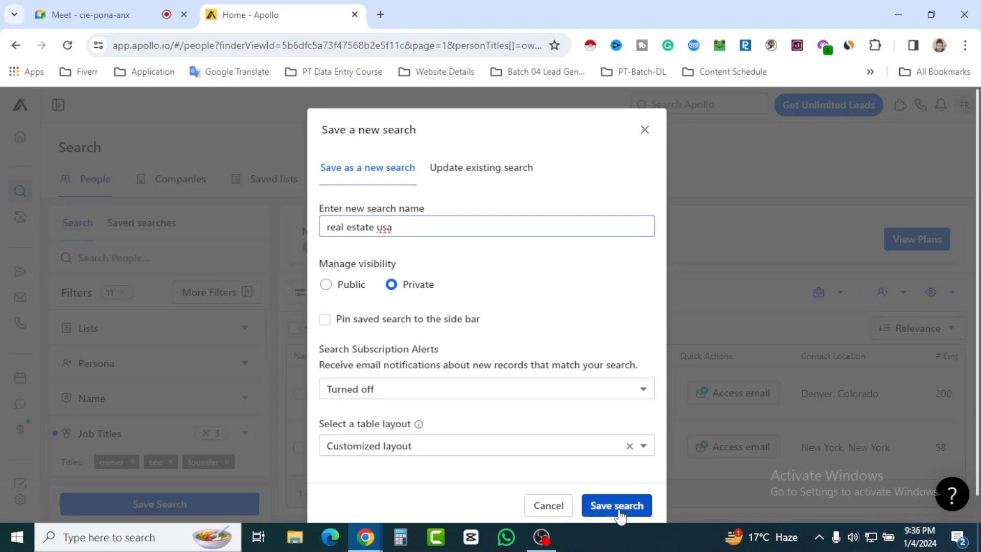
left_click(250, 417)
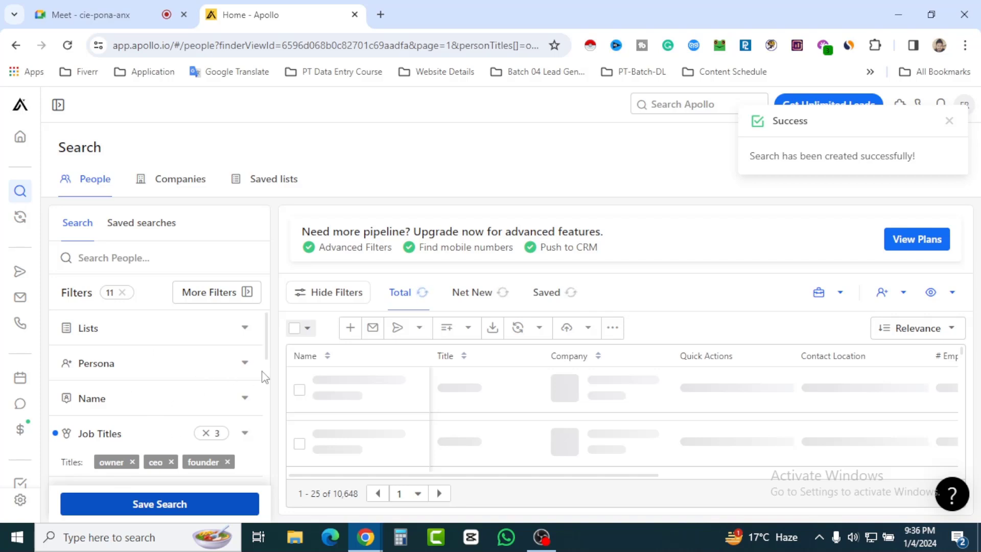
Visit the home page and return to the people search
left_click(21, 107)
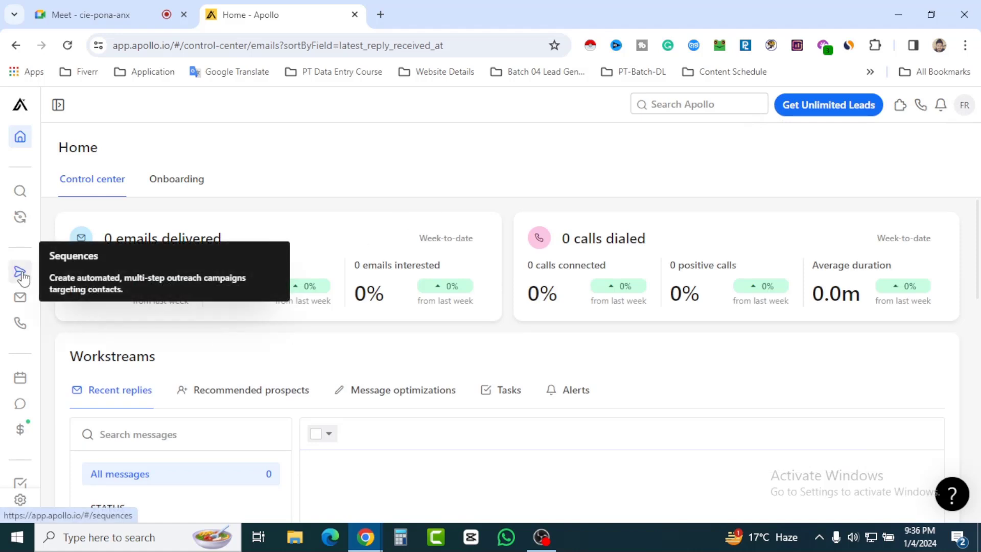
left_click(20, 193)
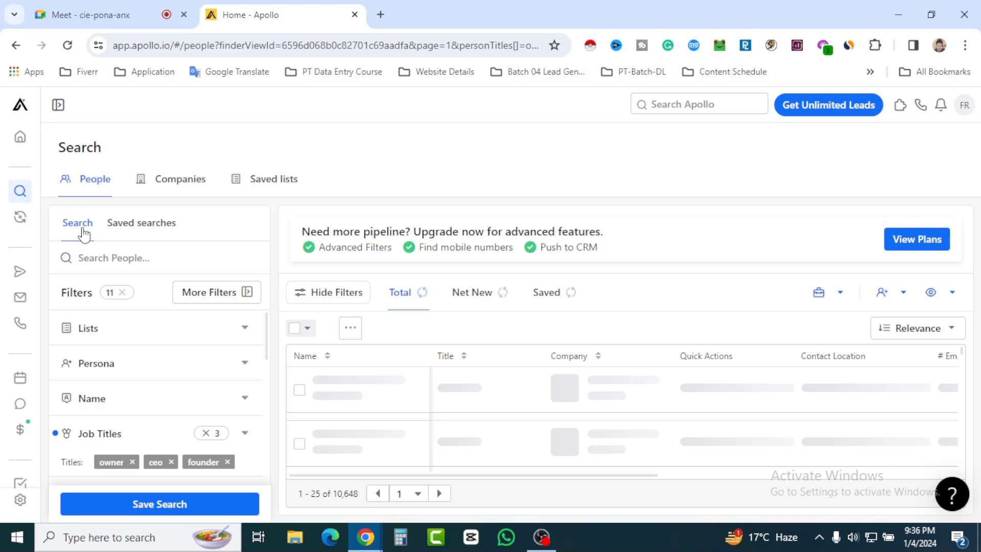
Load the private saved search "real estate usa" from the saved people searches
left_click(135, 227)
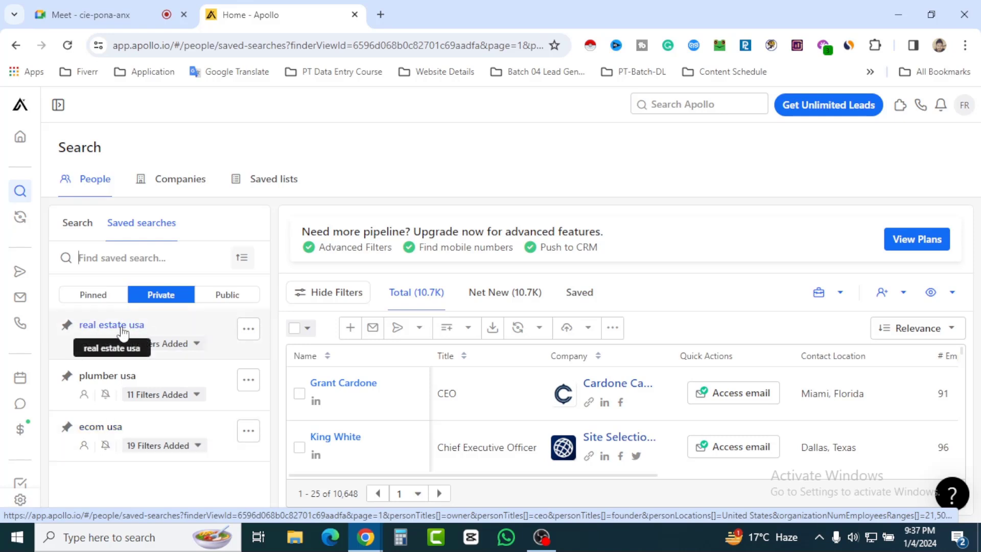
mouse_move(197, 349)
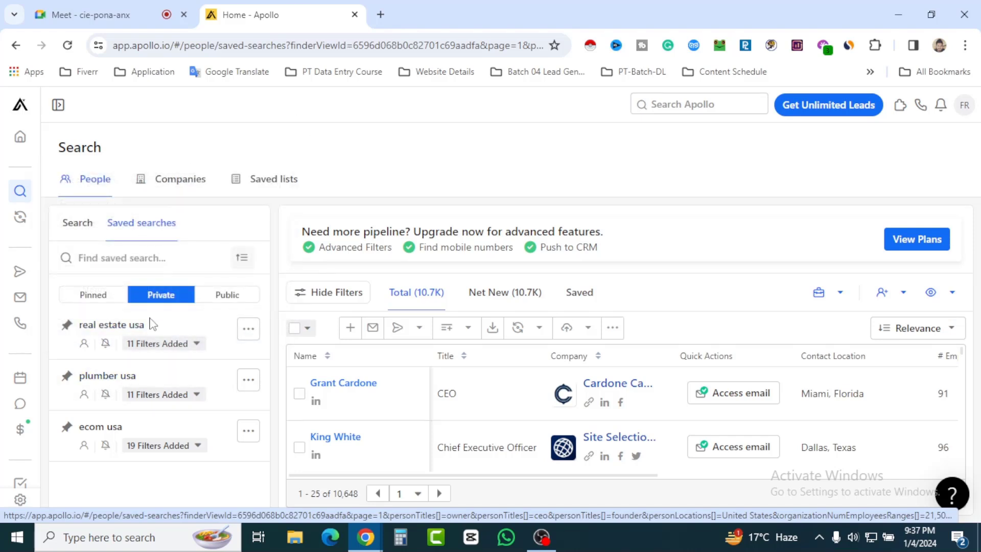
left_click(129, 331)
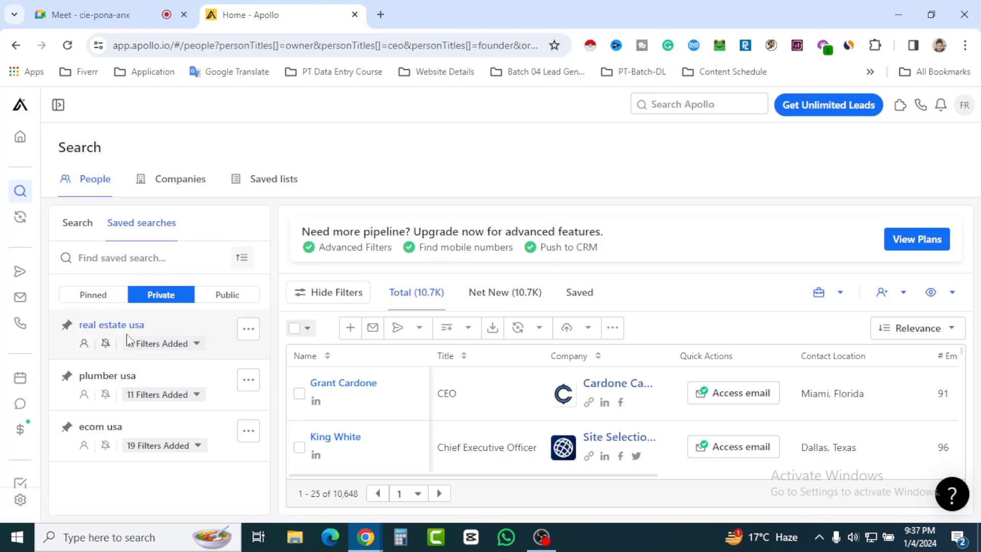
left_click(128, 342)
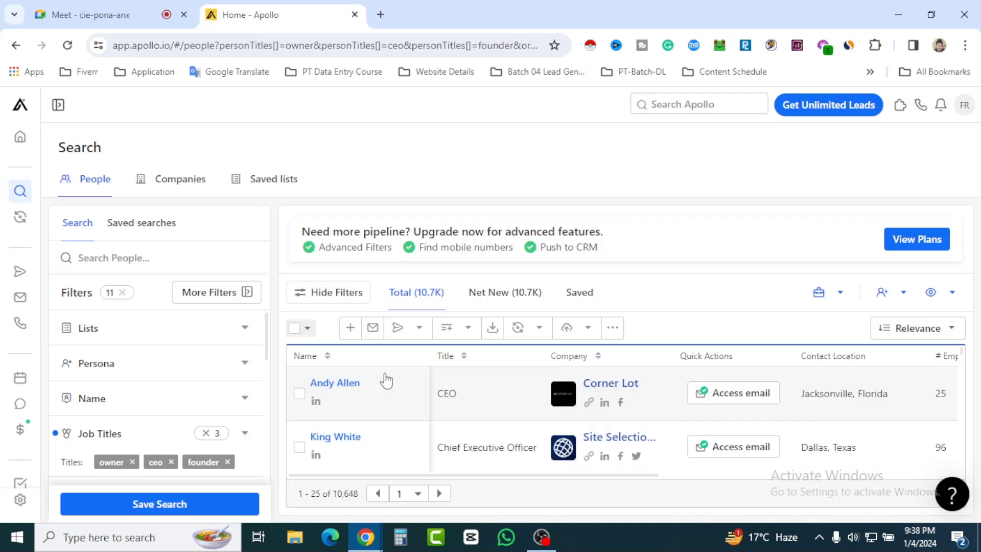
Create a new people list named "real esate usa" in the saved lists
left_click(287, 183)
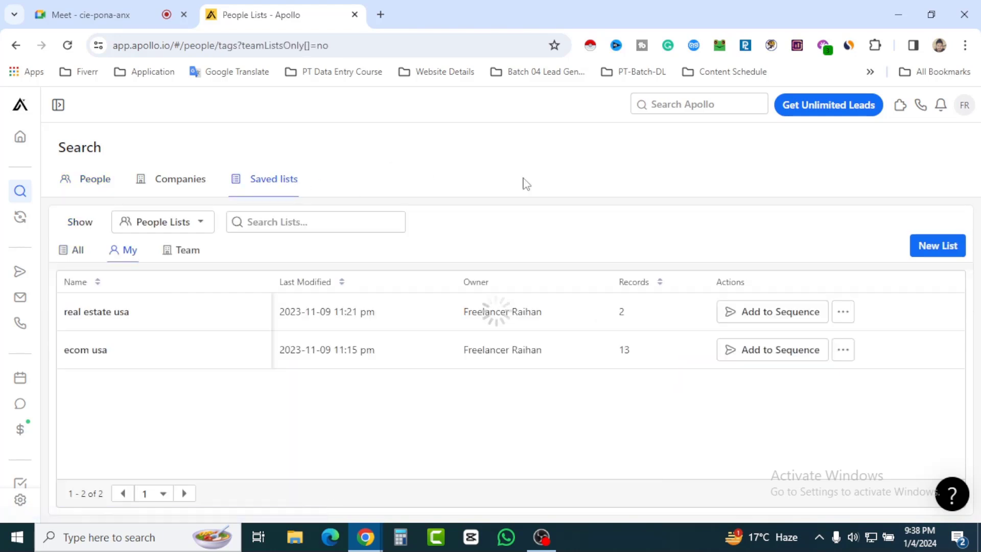
left_click(933, 256)
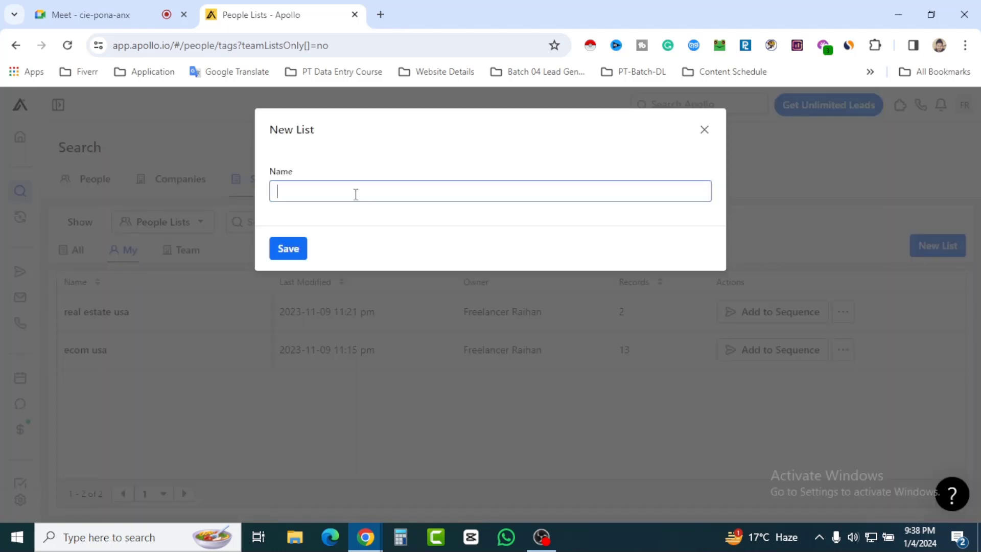
type("real esate usa")
left_click(288, 248)
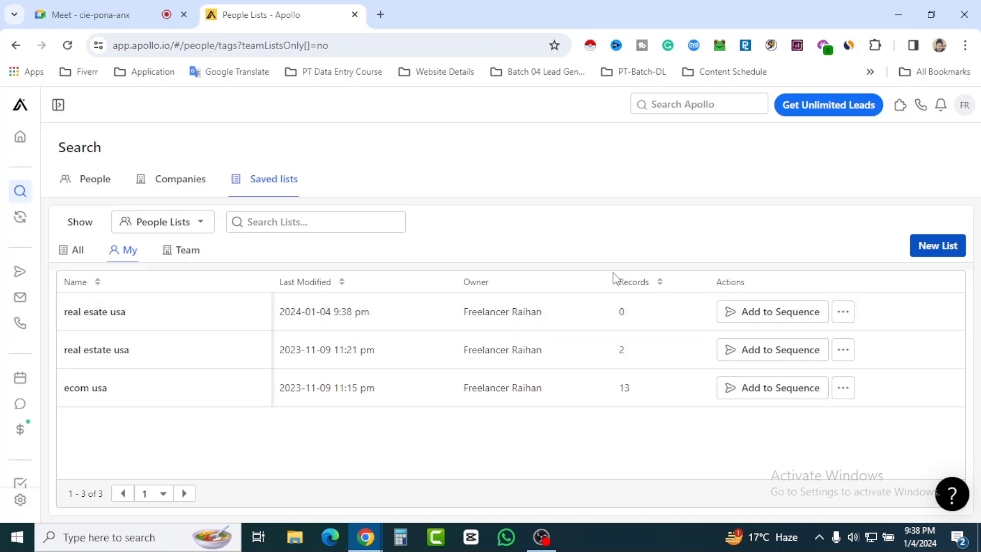
Return to the people search and select 25 people with a maximum of 1 person per company
left_click(92, 181)
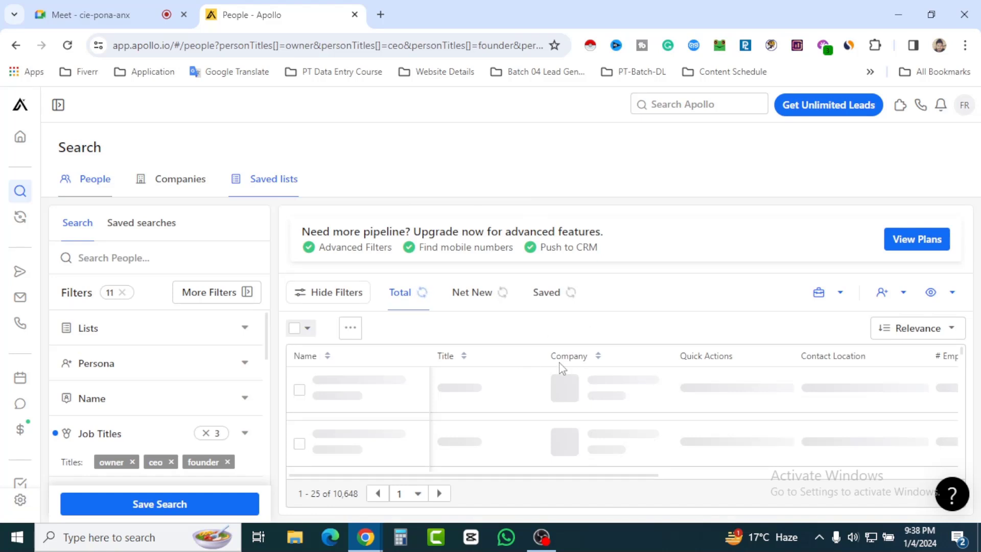
left_click(572, 302)
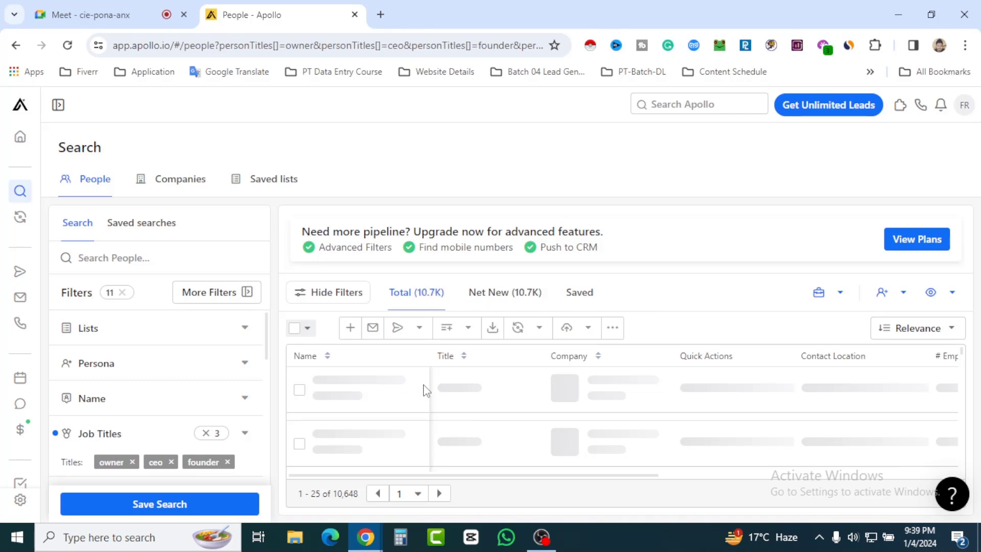
left_click(307, 328)
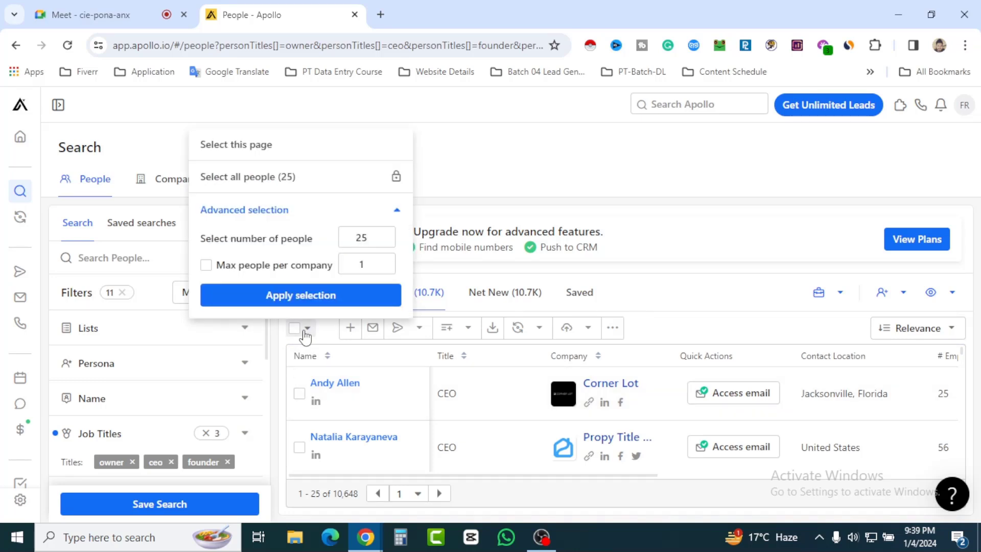
left_click(241, 178)
left_click(382, 260)
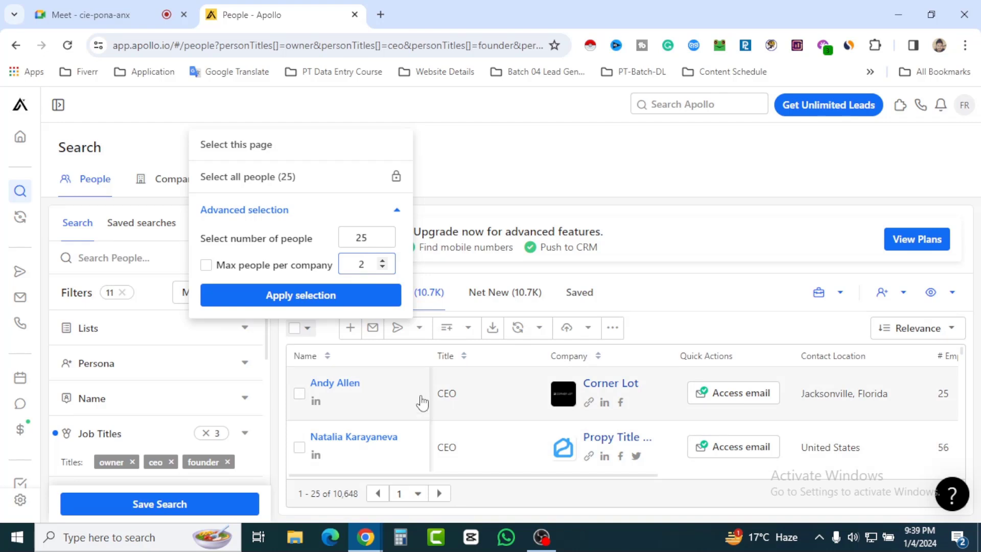
left_click(383, 267)
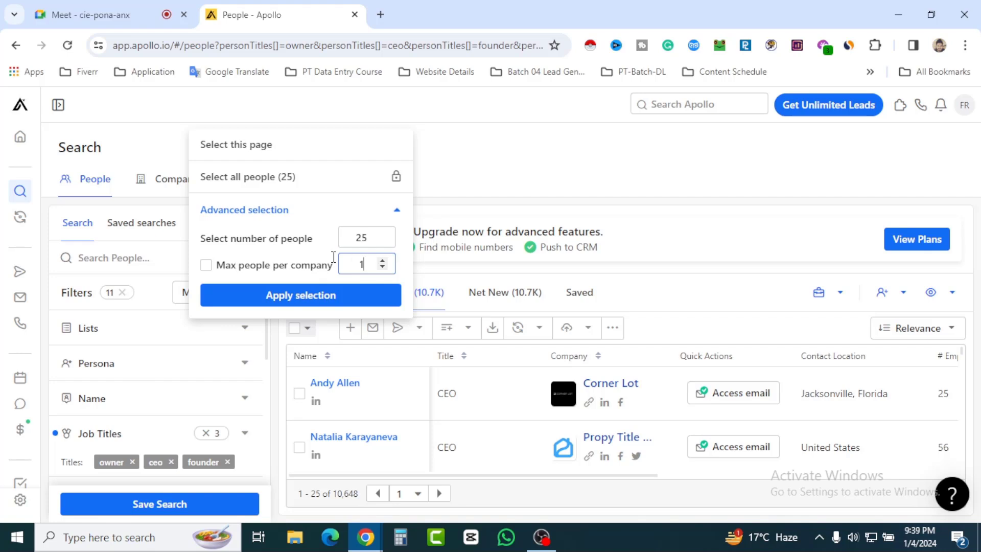
left_click(206, 266)
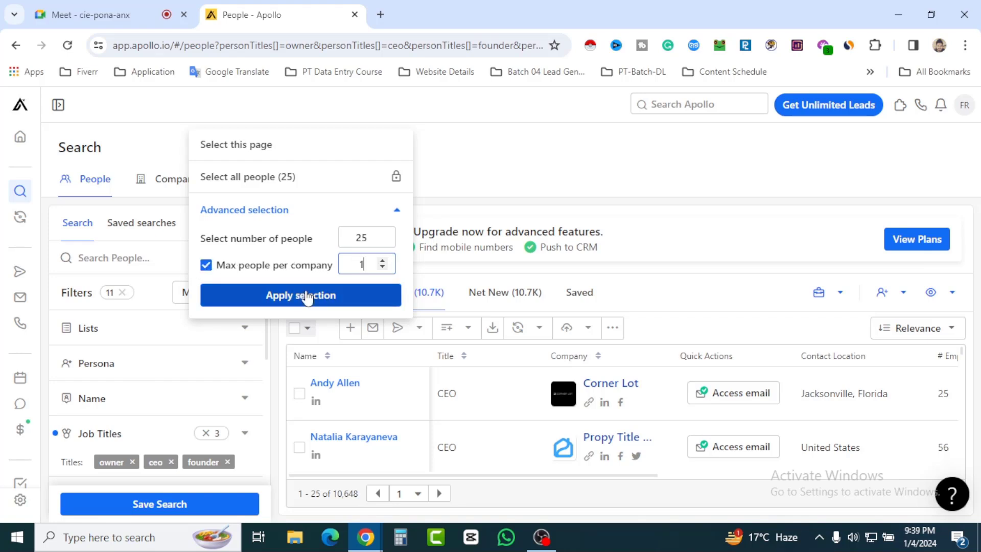
left_click(302, 297)
left_click(539, 354)
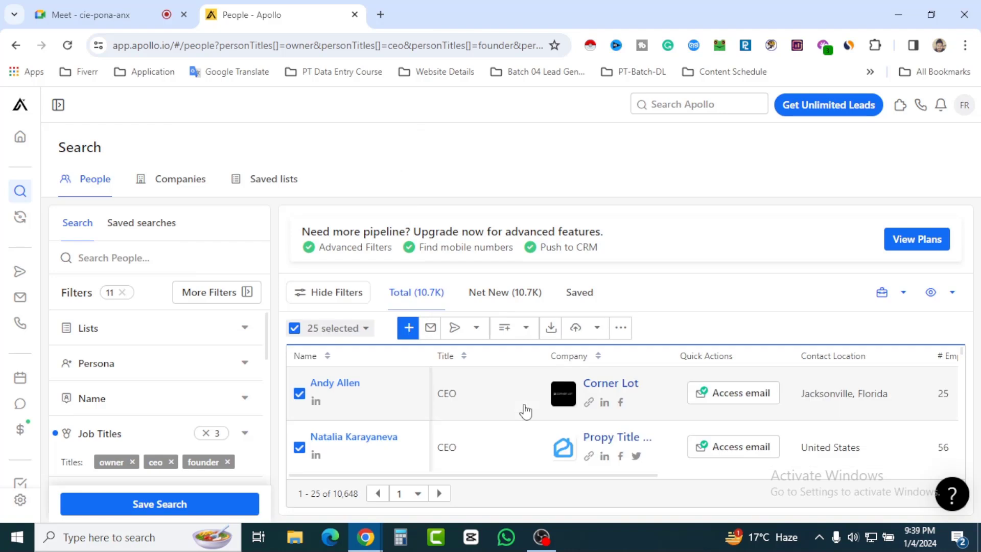
Review the 25 selected people and try to save them as contacts in the list "real esate usa"
scroll(518, 409, "down", 5)
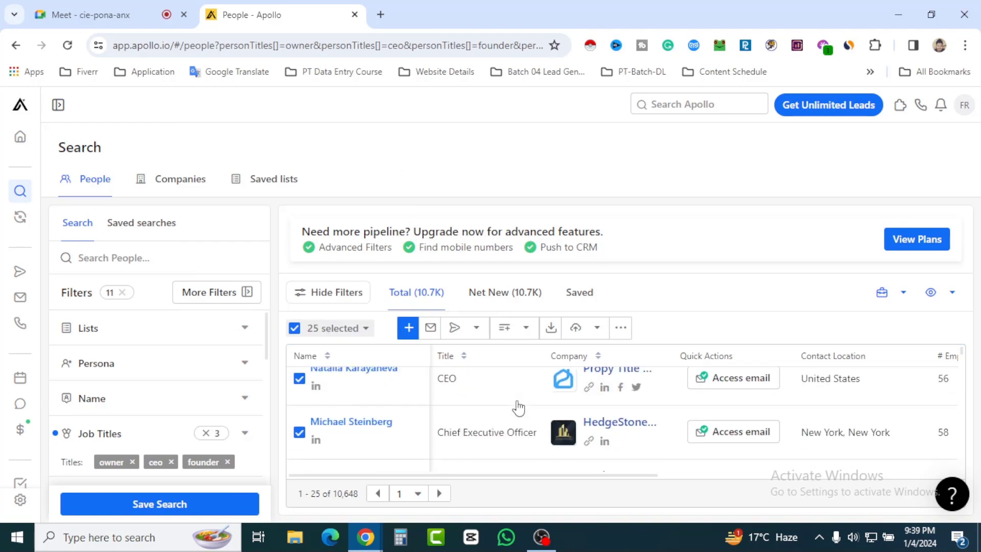
scroll(481, 414, "down", 6)
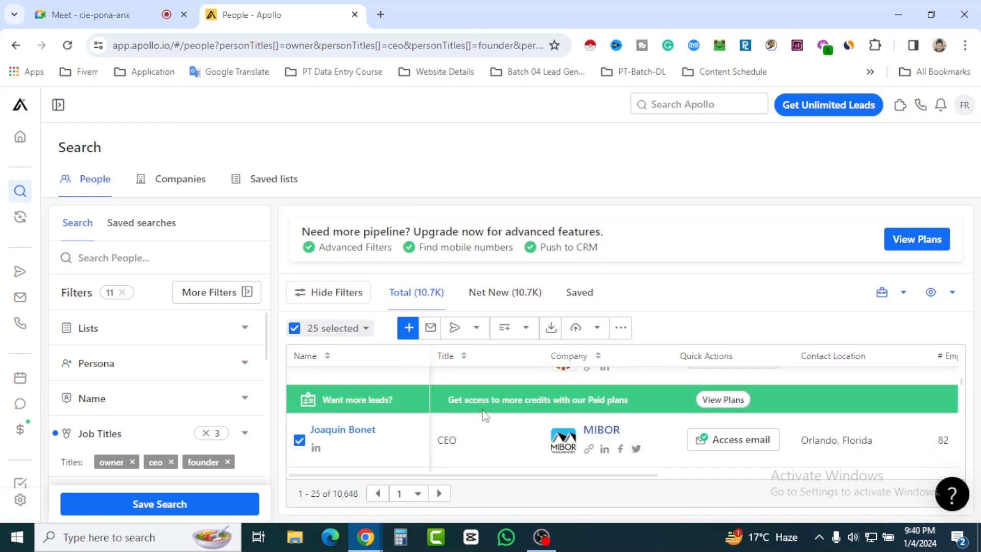
scroll(483, 417, "down", 5)
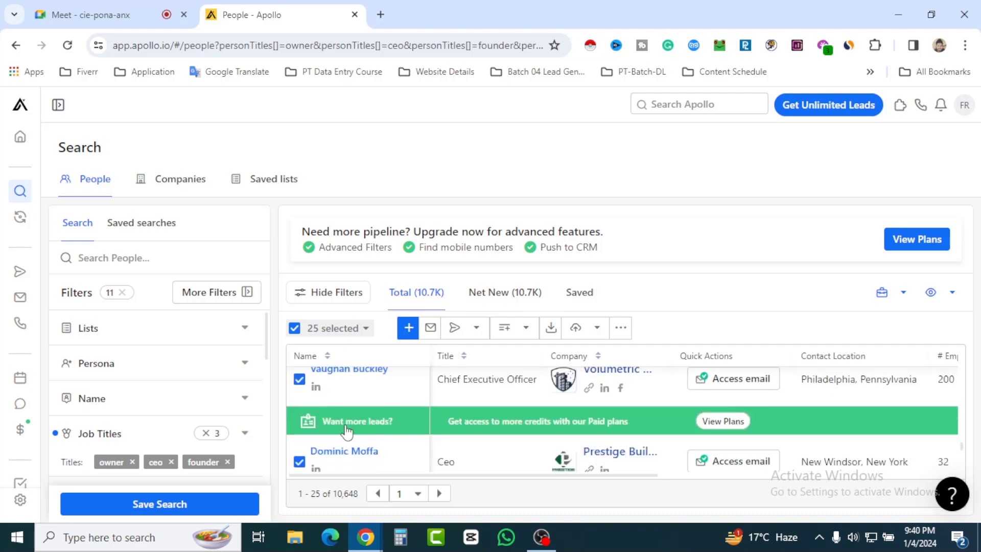
scroll(459, 439, "down", 5)
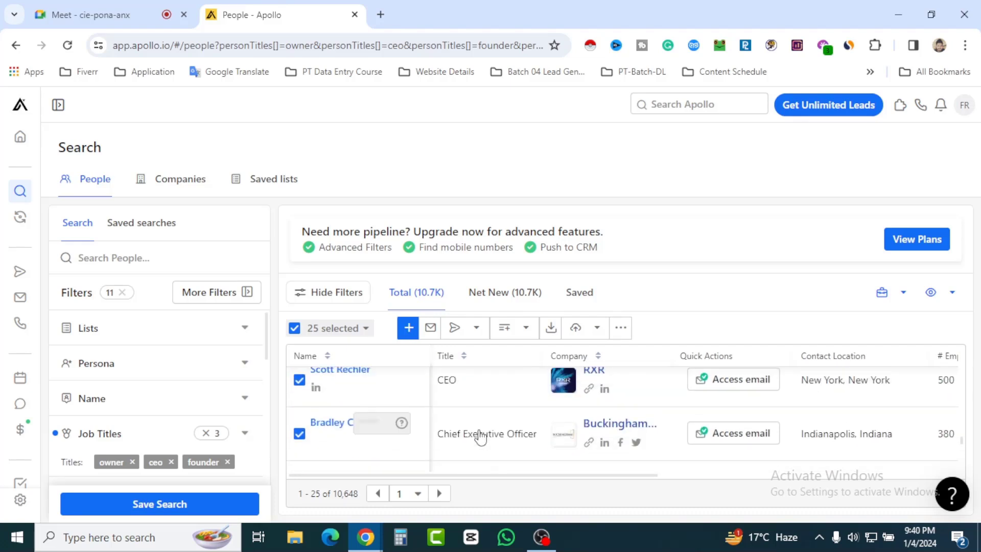
scroll(479, 437, "up", 15)
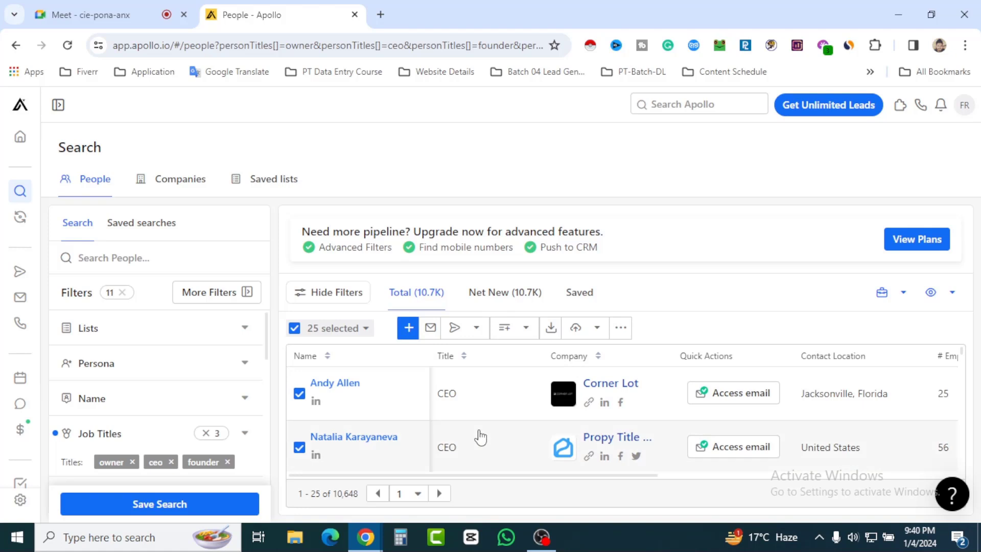
left_click(408, 329)
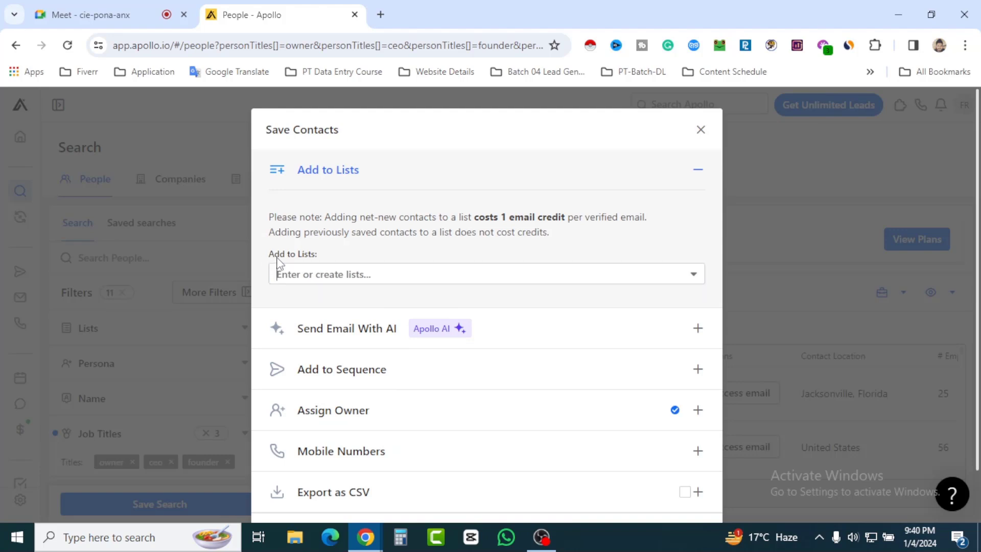
scroll(570, 331, "down", 1)
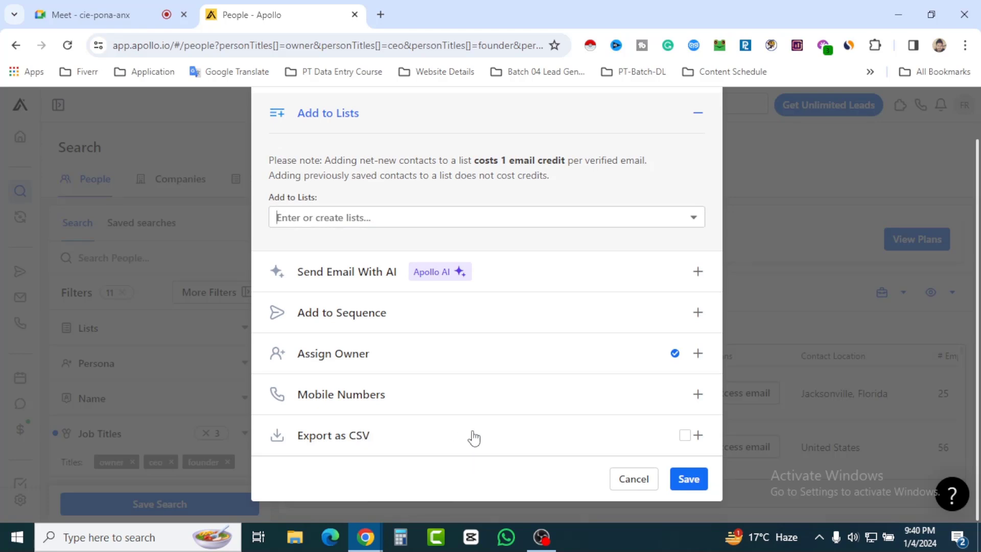
scroll(480, 438, "up", 1)
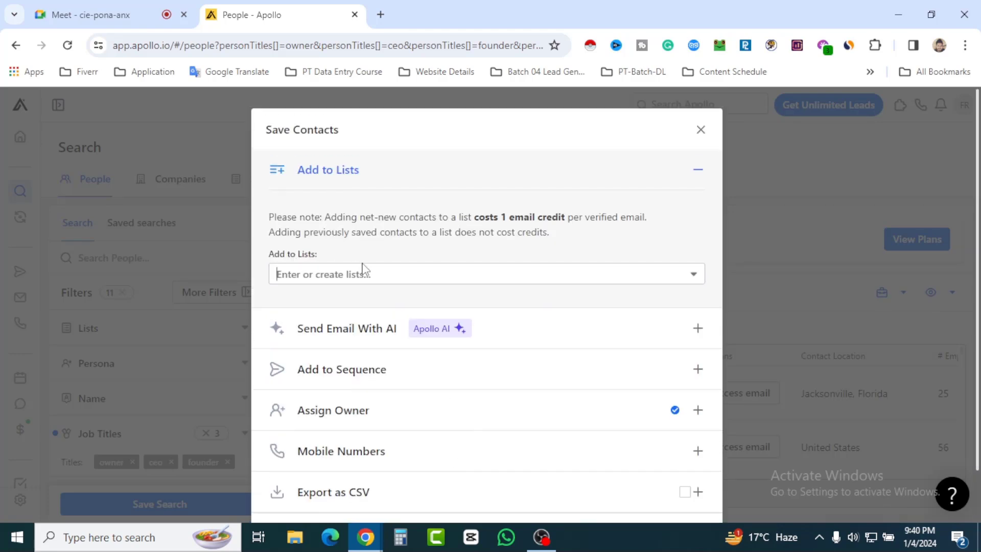
left_click(370, 273)
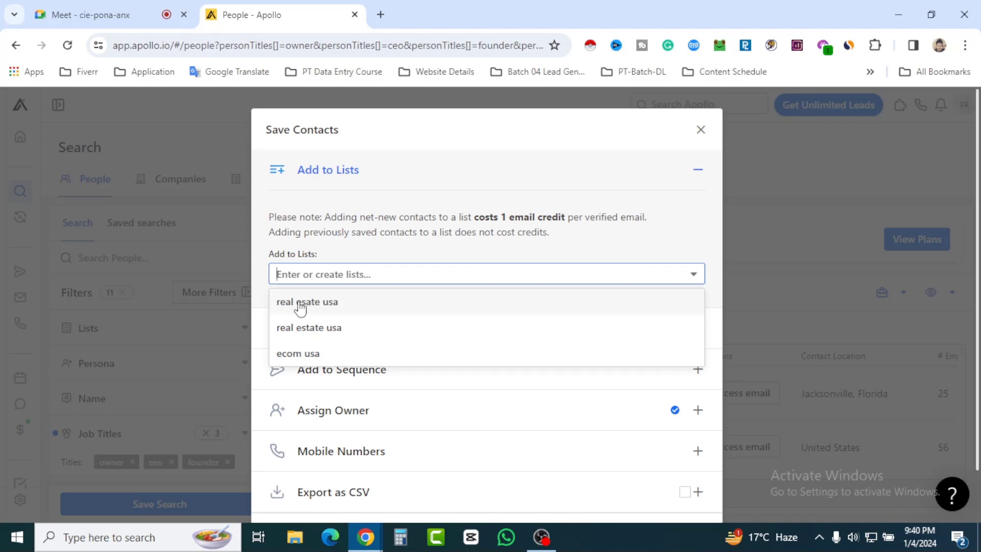
left_click(322, 305)
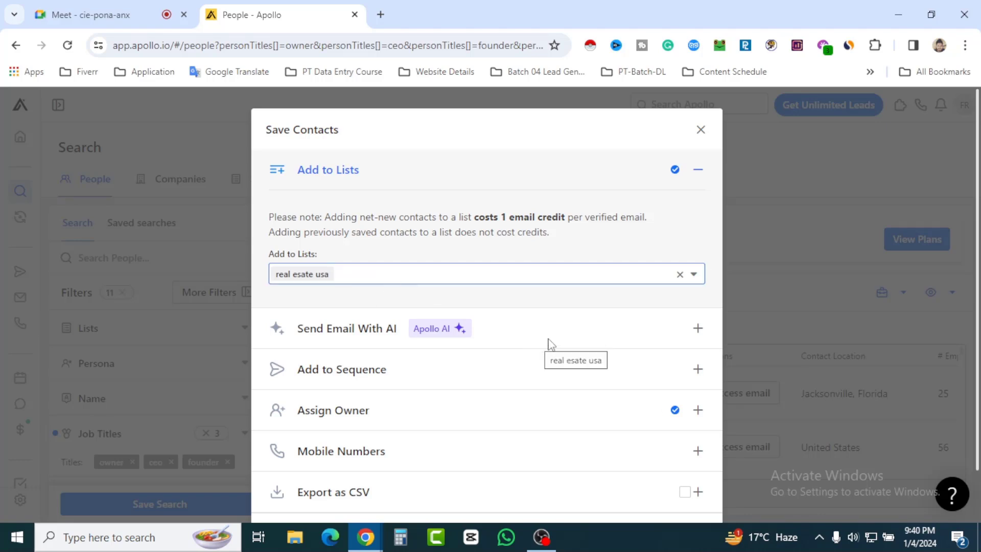
scroll(640, 375, "down", 2)
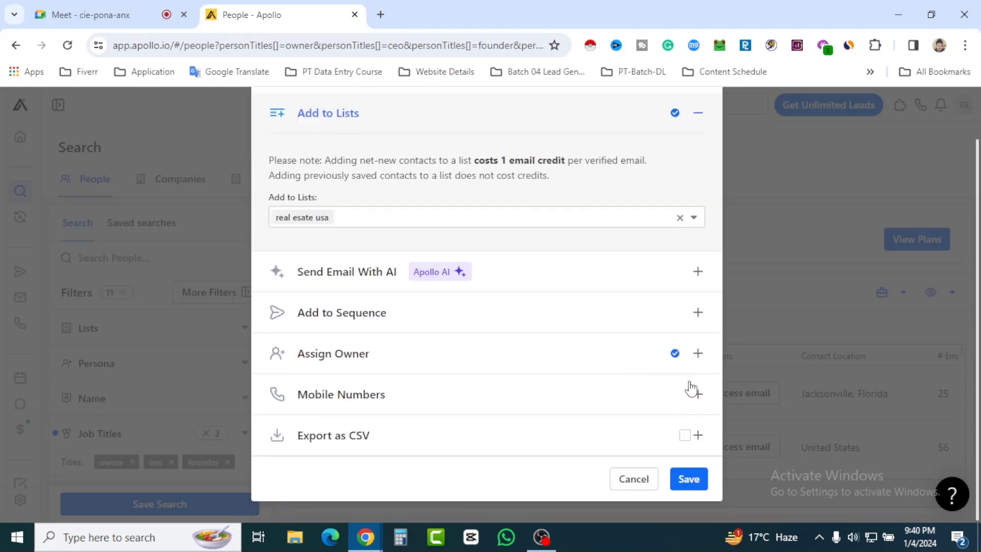
left_click(691, 481)
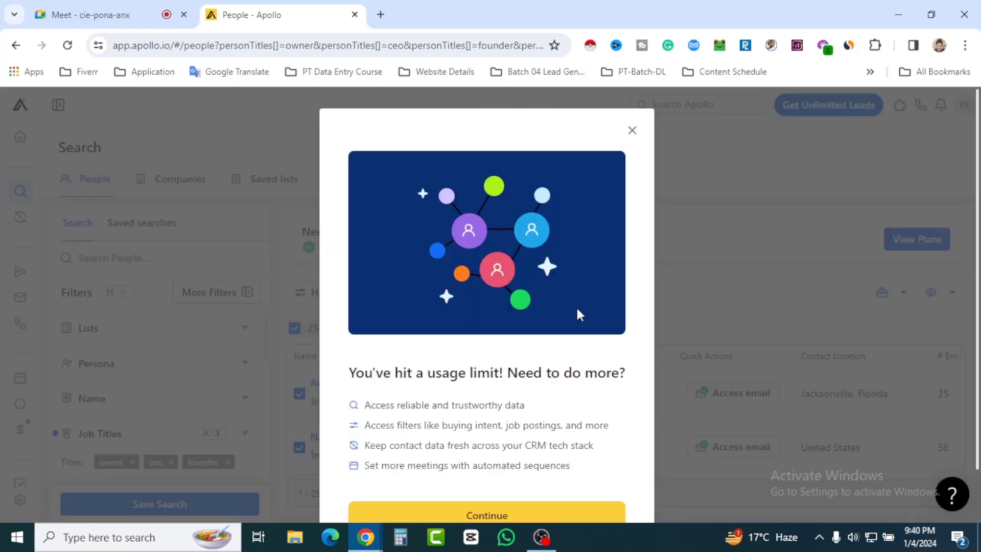
scroll(649, 324, "down", 2)
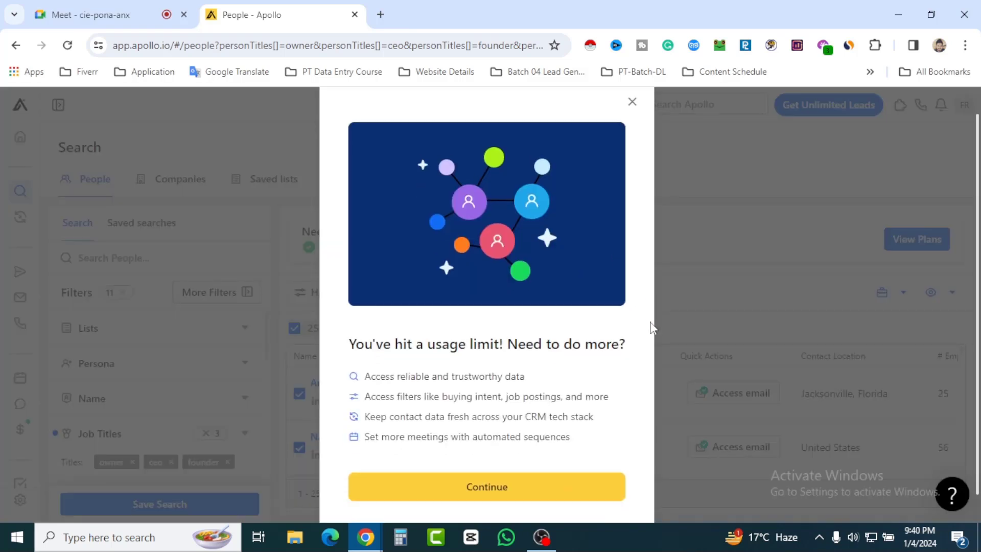
scroll(633, 343, "up", 2)
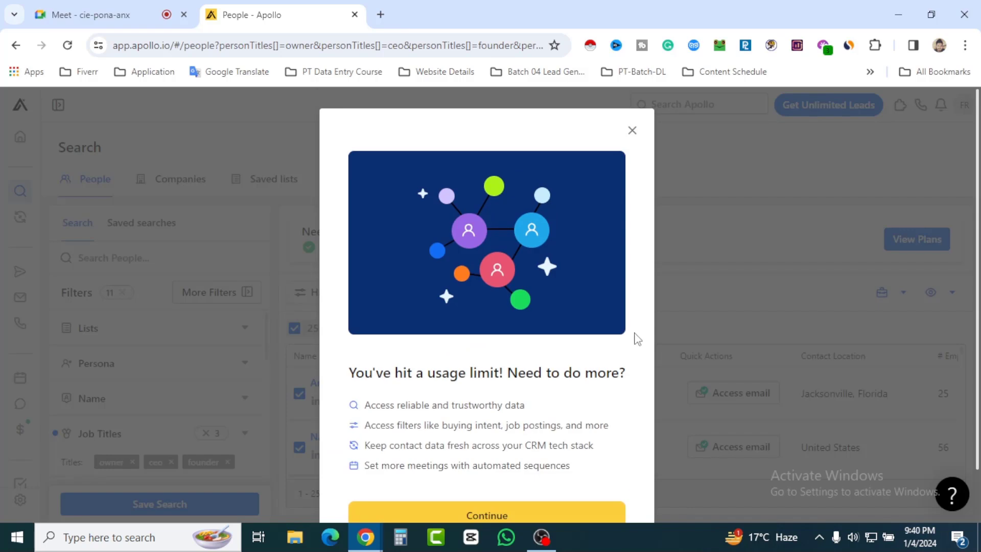
left_click(695, 240)
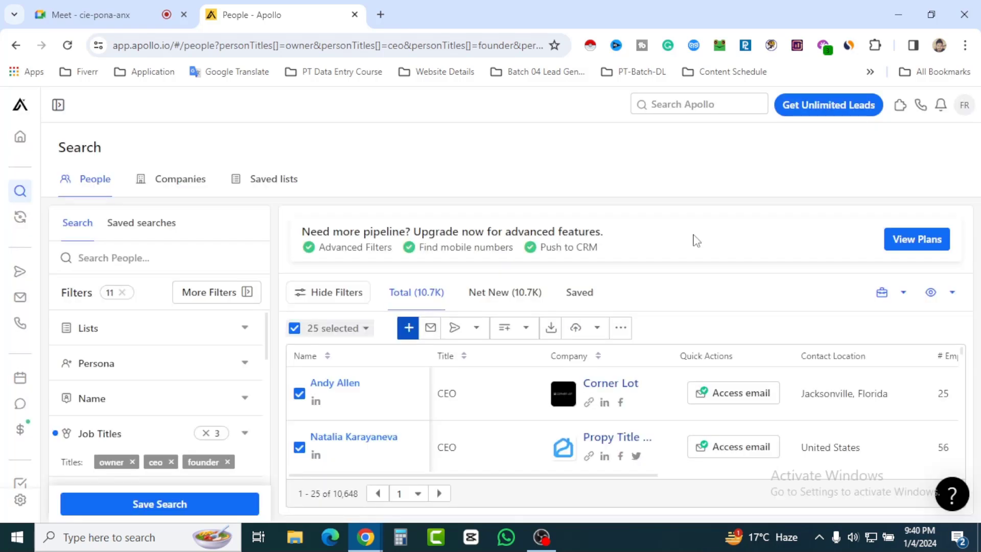
Reduce the advanced selection to 5 people
left_click(336, 330)
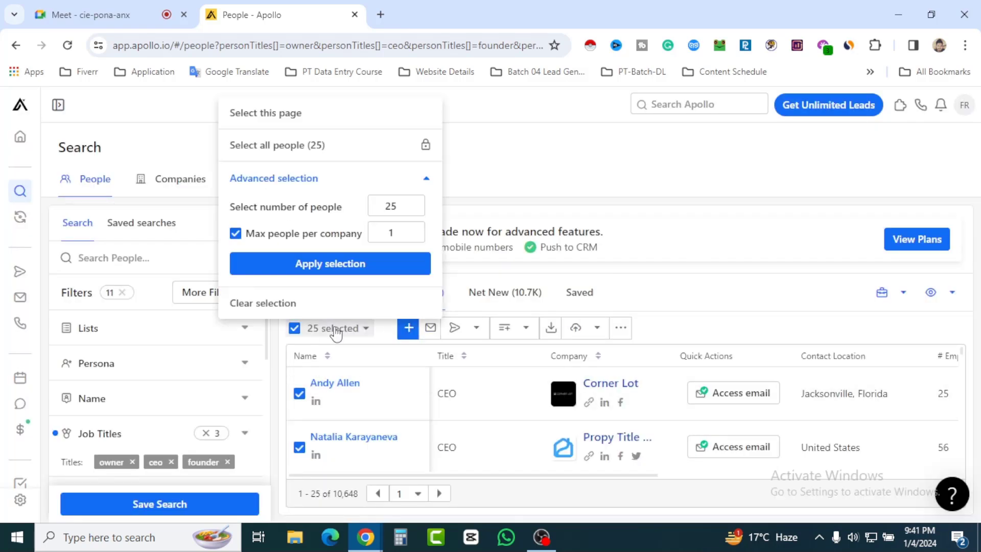
left_click_drag(404, 206, 376, 208)
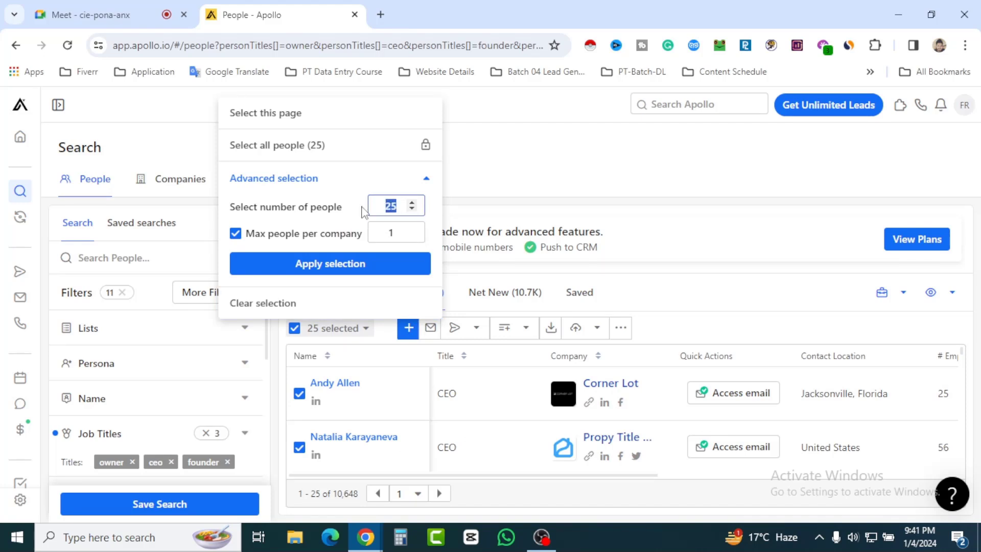
type("5")
left_click(350, 268)
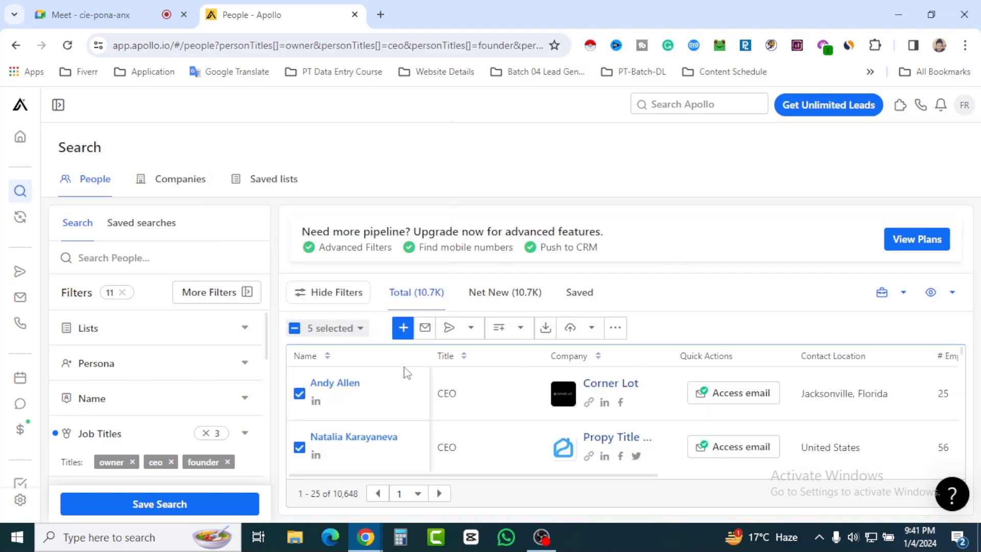
Save the 5 selected people as contacts in the list "real esate usa"
left_click(402, 327)
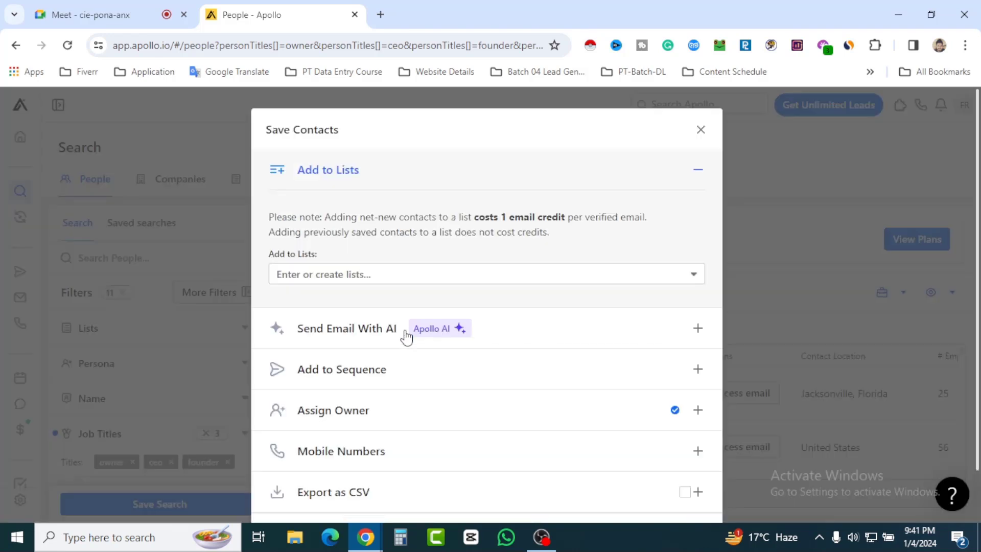
left_click(381, 275)
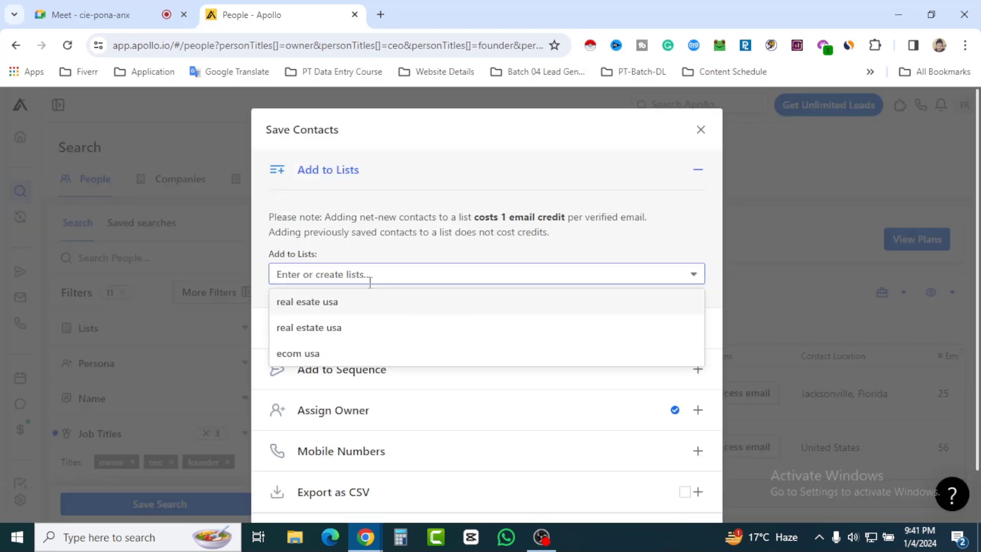
left_click(331, 306)
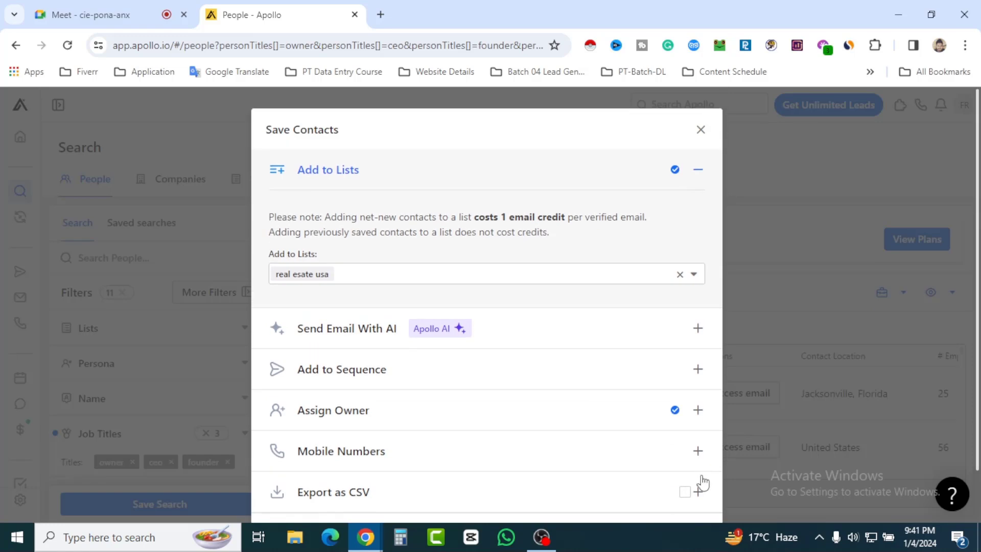
scroll(677, 495, "down", 1)
left_click(690, 478)
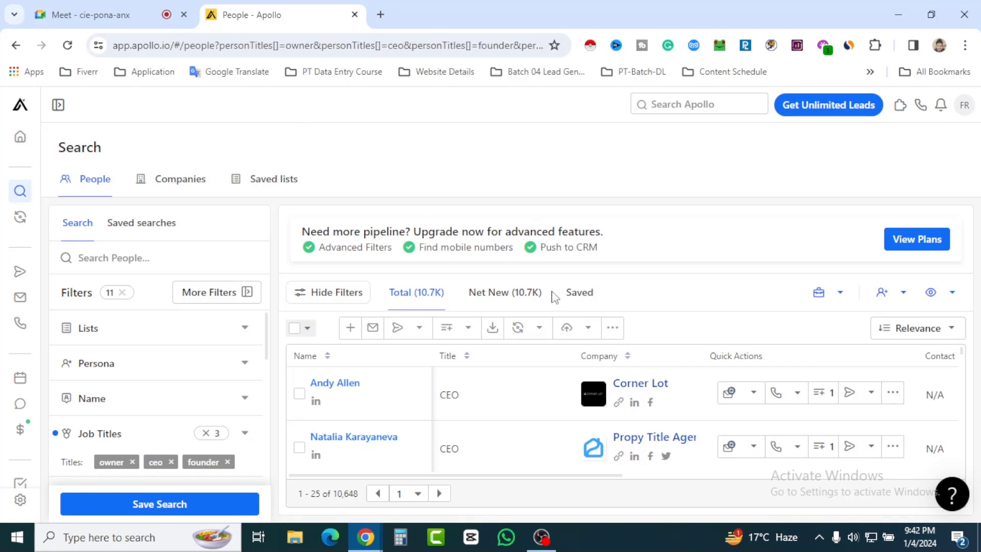
Reload the people search and open the "real esate usa" list from the saved people lists
left_click(68, 46)
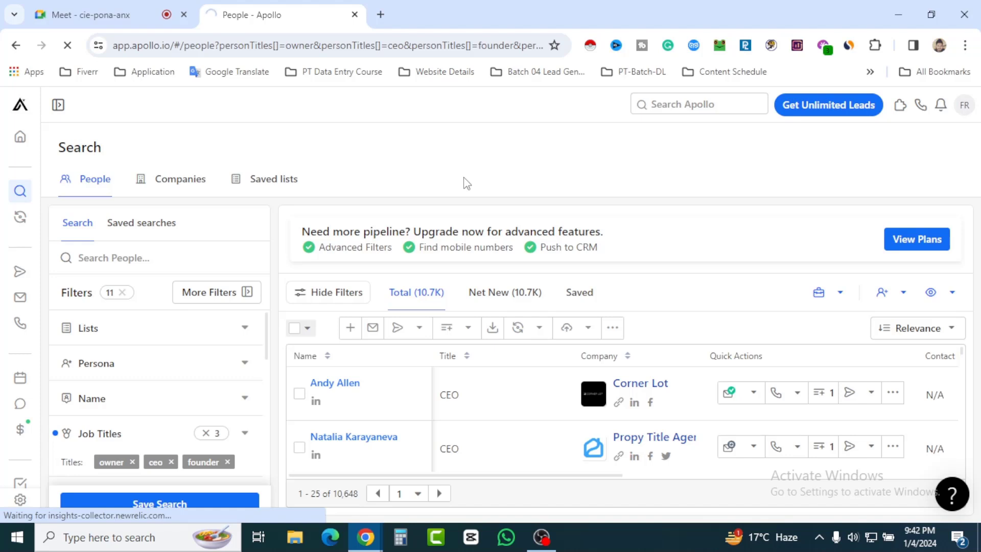
left_click(273, 180)
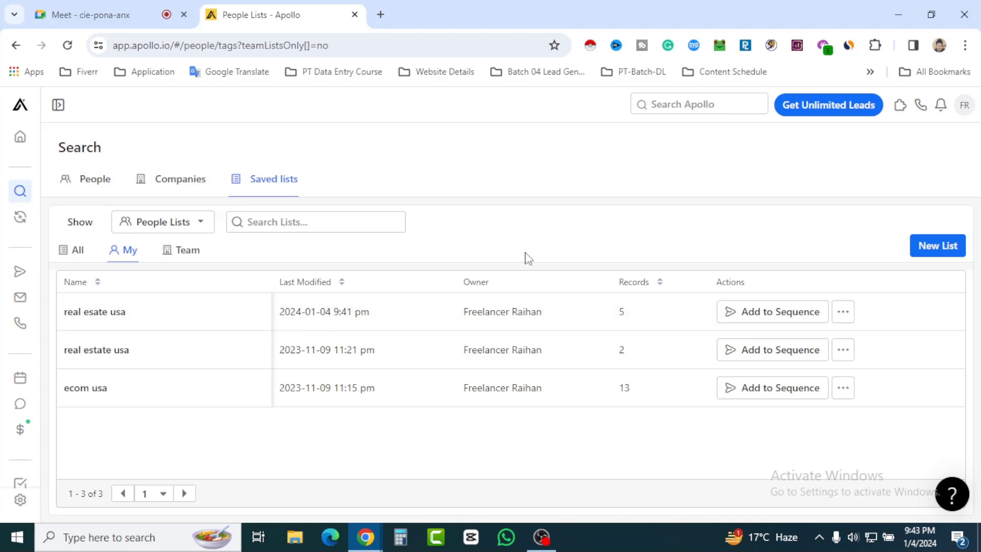
left_click(524, 321)
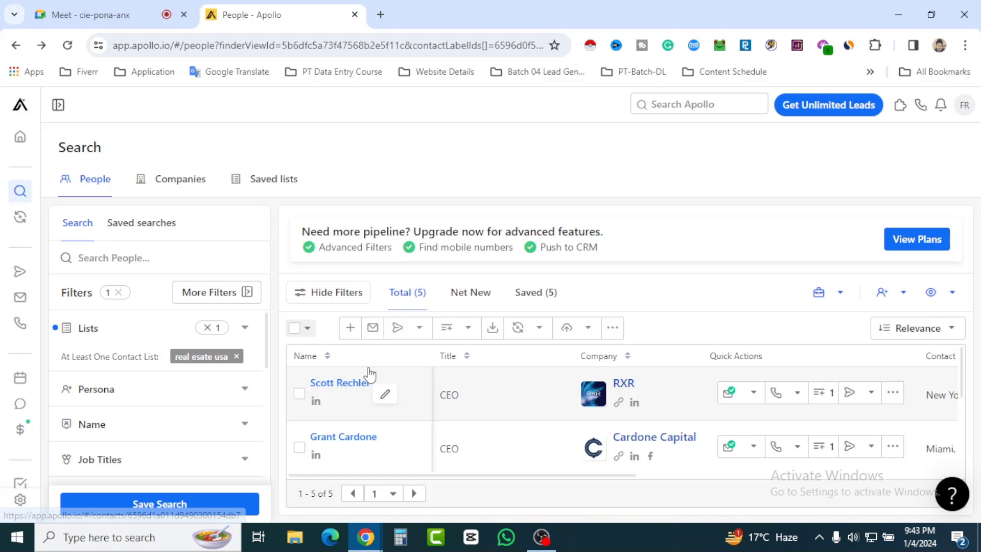
Select everyone in the list, export them to CSV with verified emails only, and download the file
left_click(294, 328)
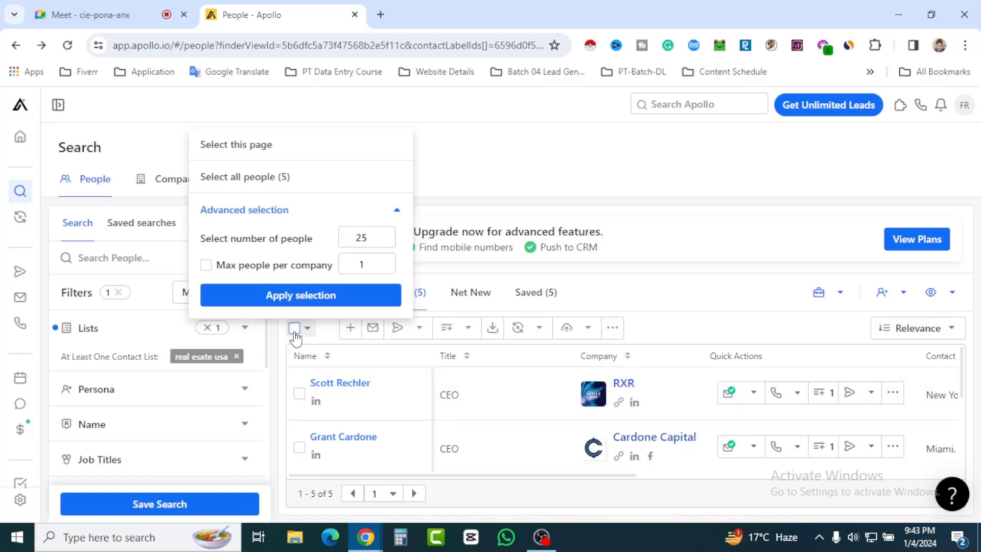
left_click(472, 361)
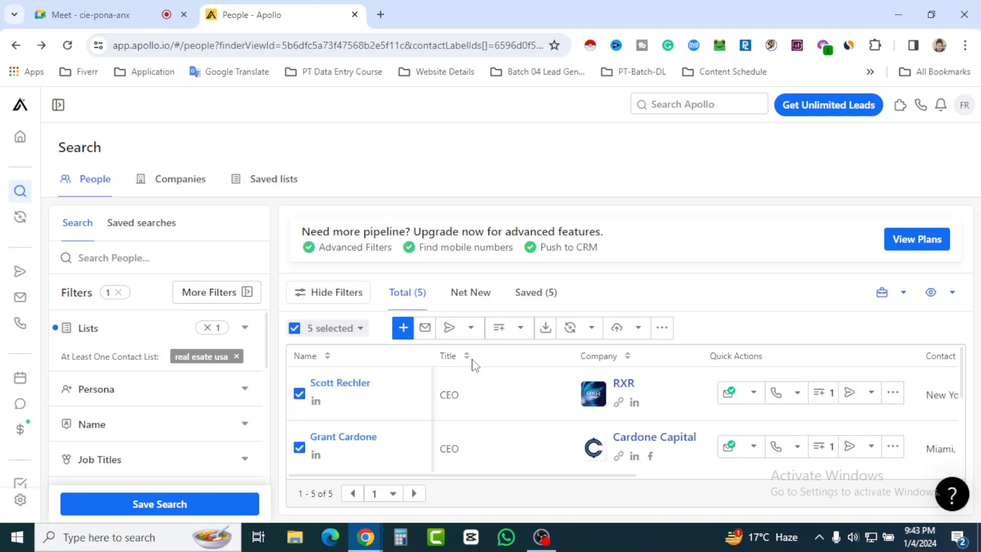
left_click(547, 332)
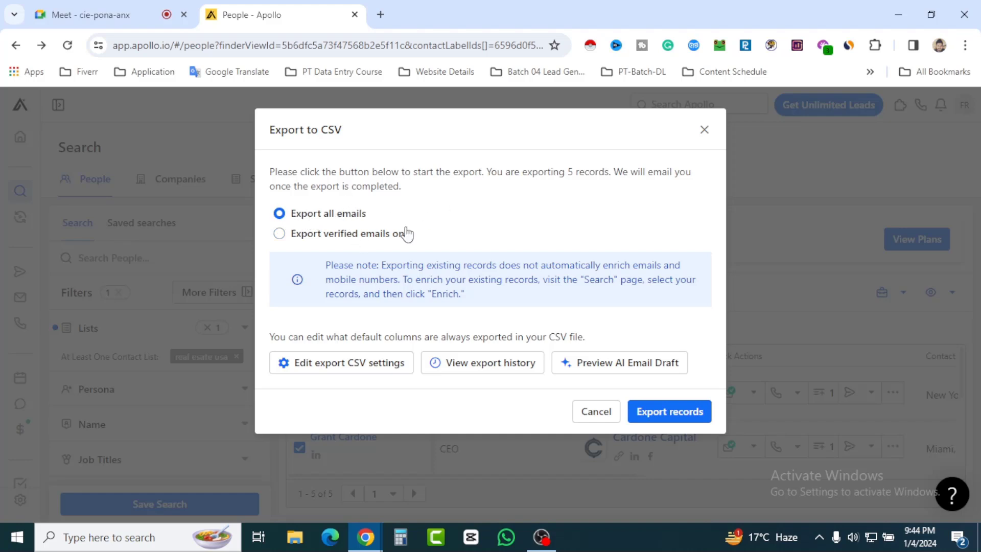
left_click(280, 239)
left_click(689, 417)
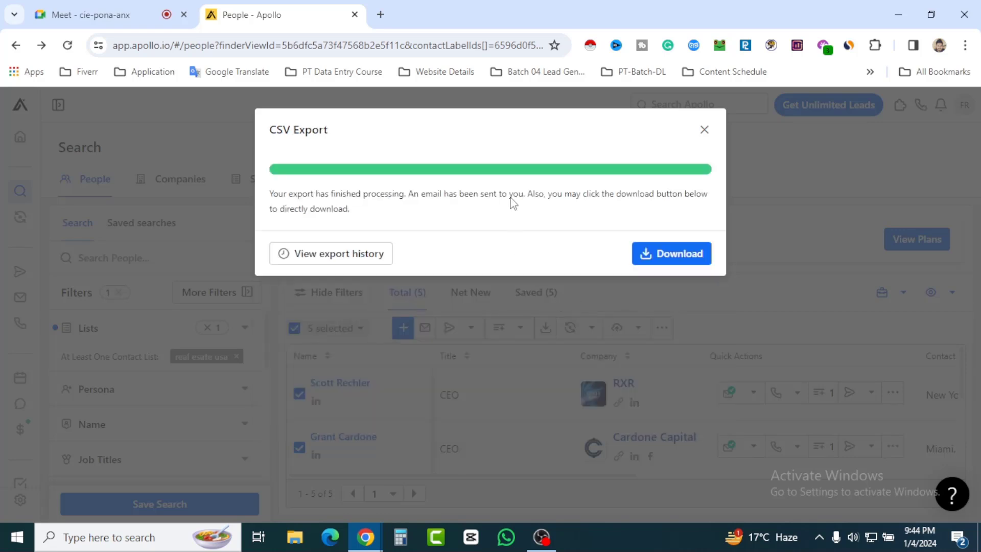
left_click(662, 260)
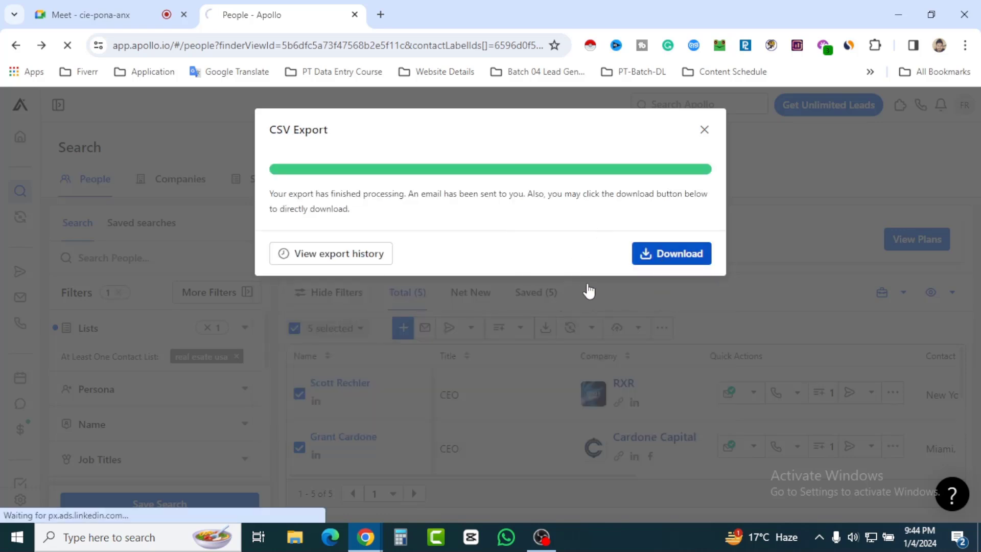
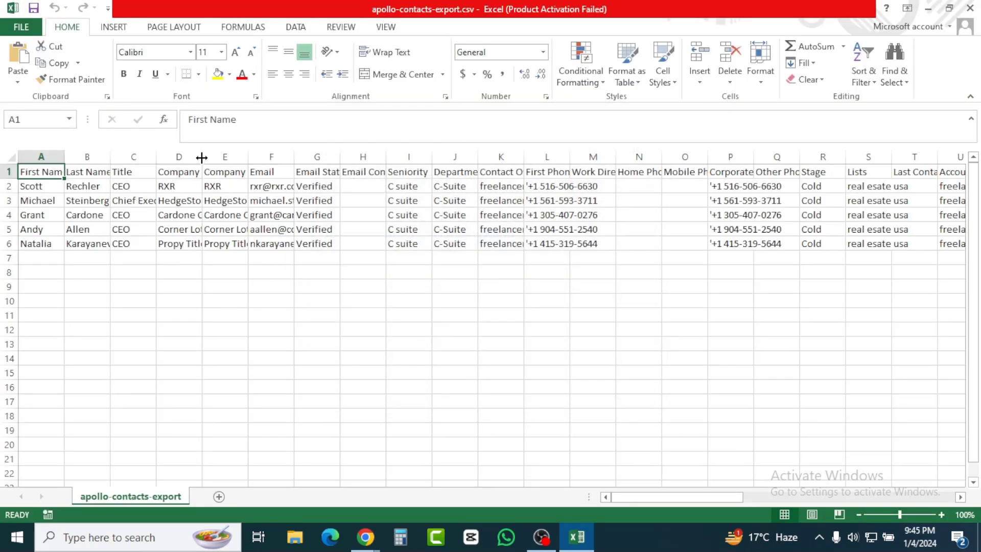
In apollo-contacts-export.csv in Excel, widen the Company column and delete the "Company Name for Emails" column
left_click_drag(200, 156, 351, 153)
left_click(346, 319)
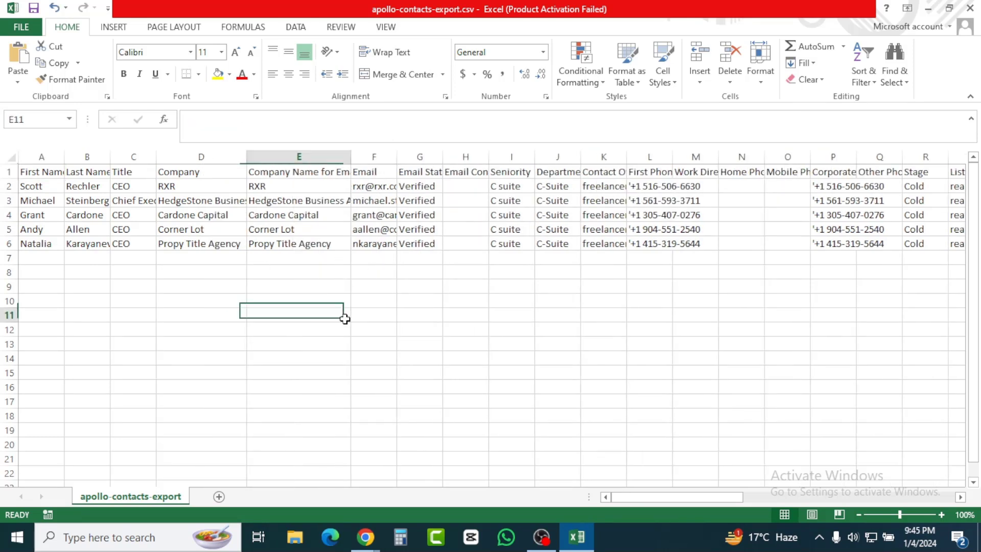
left_click(299, 155)
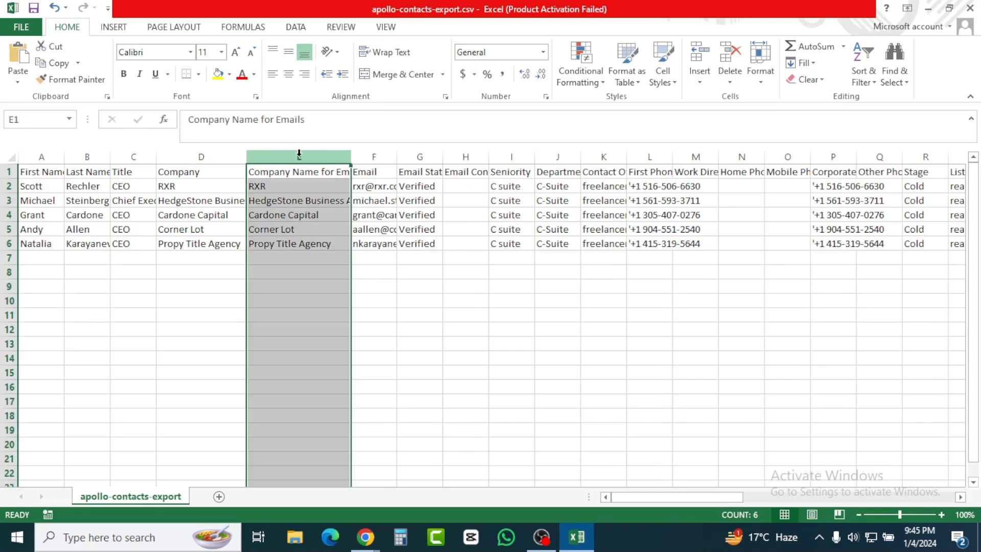
right_click(299, 154)
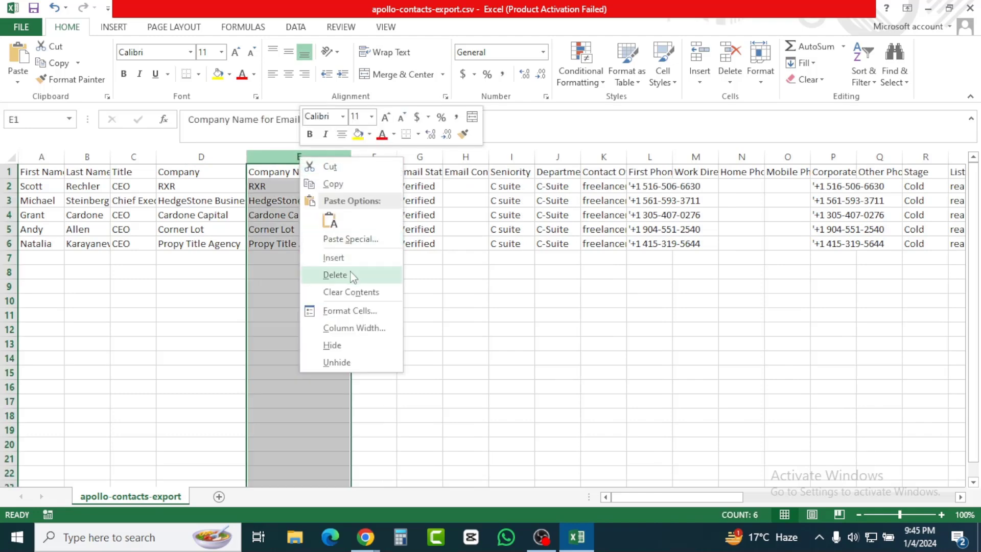
left_click(352, 276)
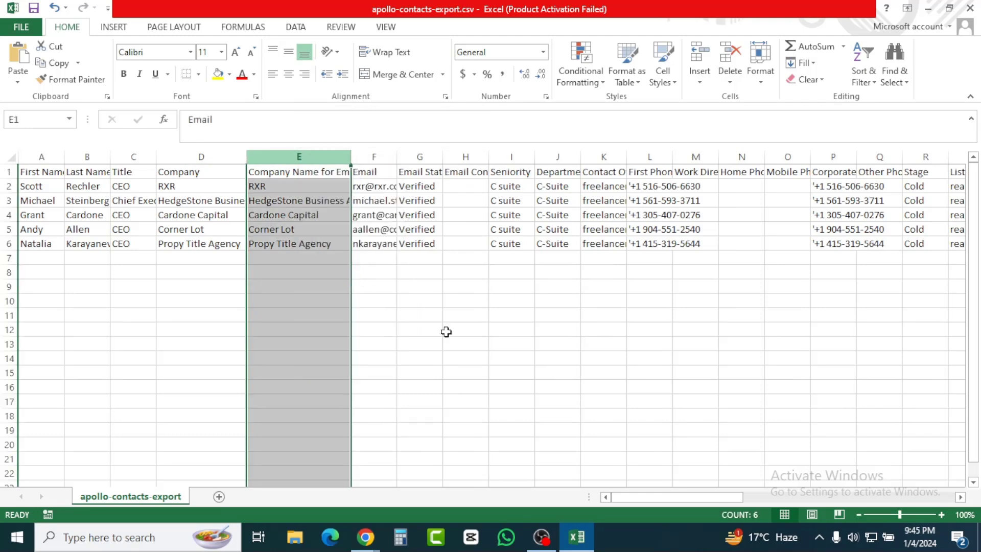
left_click(446, 331)
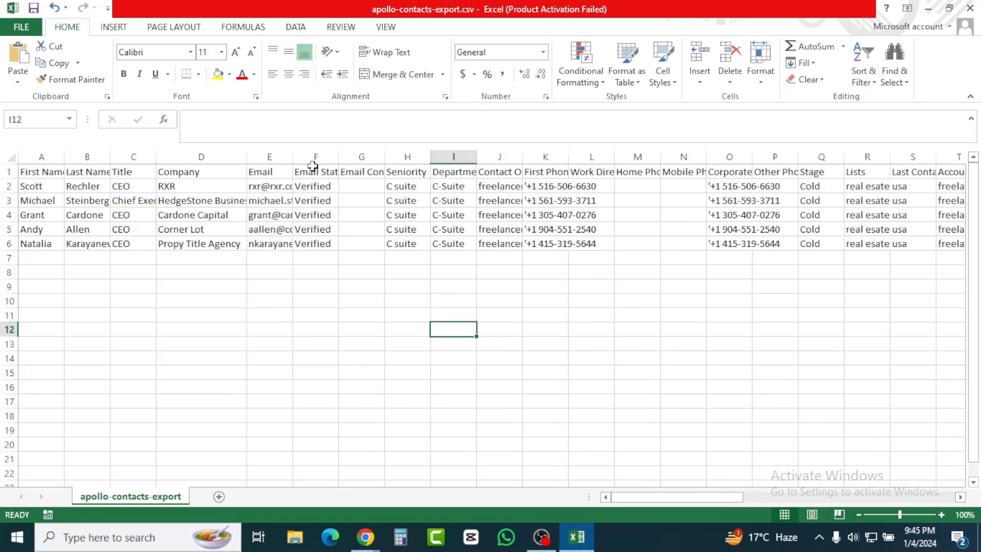
Widen the Email column and delete the columns from Email Status through Contact Owner (F to J)
left_click_drag(293, 157, 481, 157)
left_click(312, 340)
left_click(504, 348)
left_click(467, 302)
left_click_drag(418, 155, 631, 172)
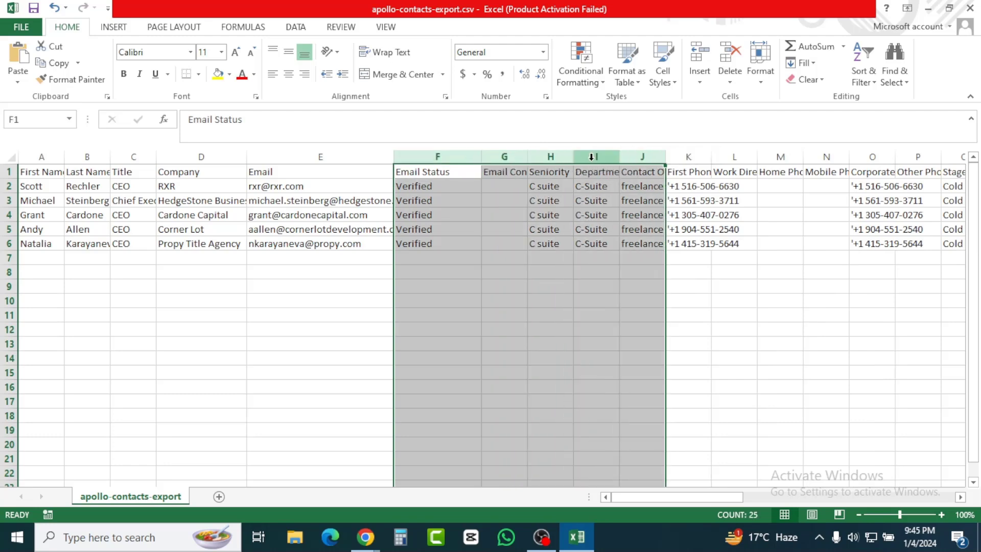
right_click(592, 157)
left_click(631, 277)
left_click(584, 340)
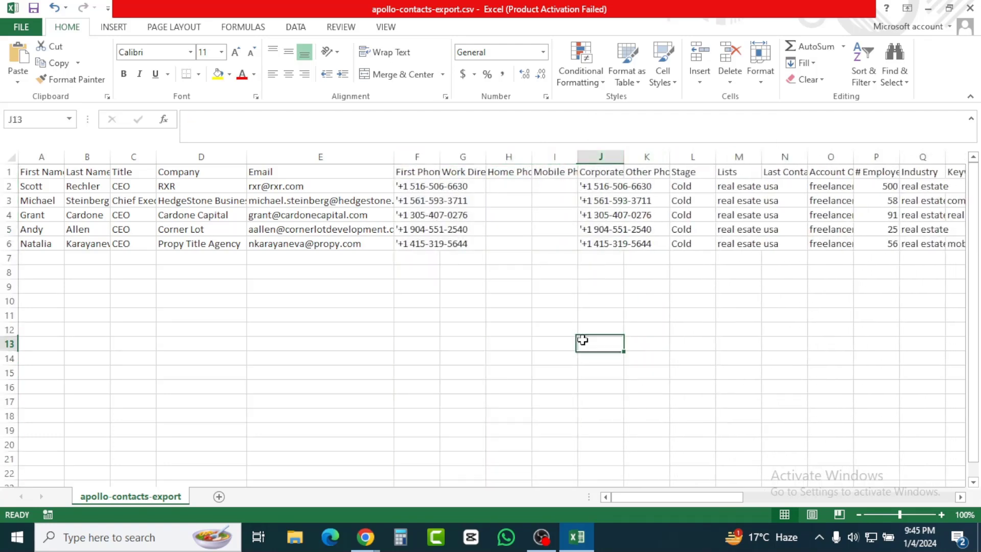
Widen the First Phone column and delete columns G to O, starting with Work Direct Phone
left_click_drag(440, 160, 471, 160)
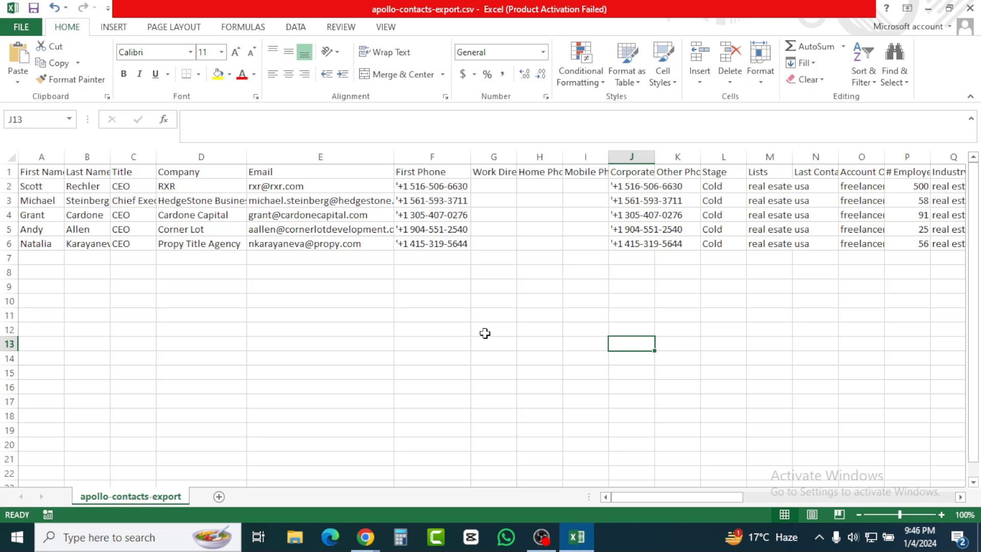
left_click_drag(490, 152, 862, 194)
right_click(773, 156)
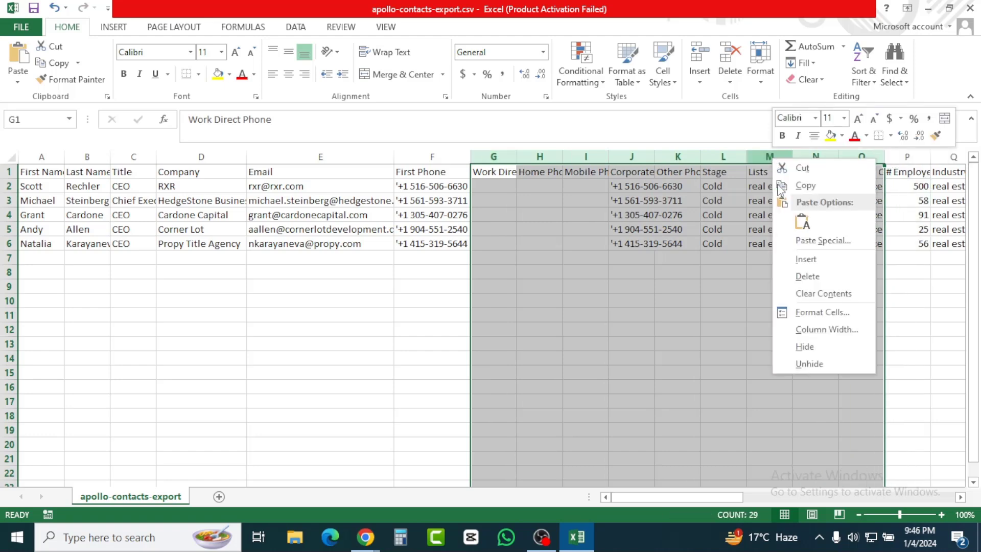
left_click(808, 275)
left_click(653, 370)
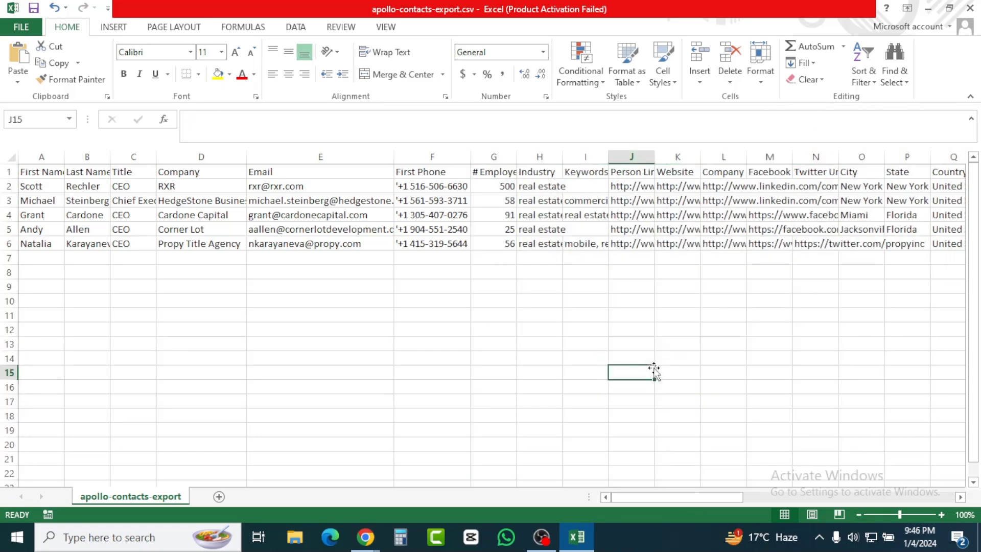
Widen the # Employees column and delete the Industry and Keywords columns
left_click_drag(518, 158, 561, 159)
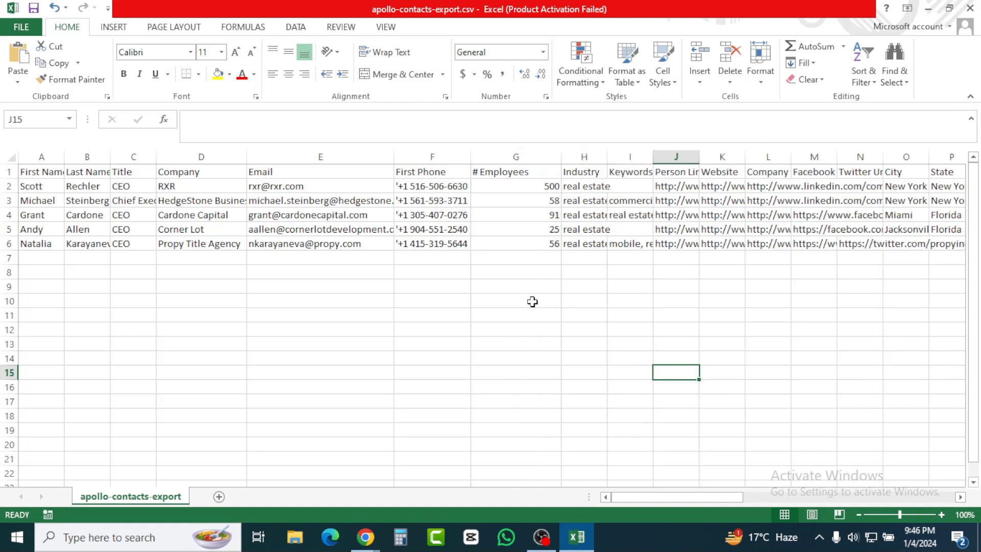
left_click(537, 301)
left_click(515, 154)
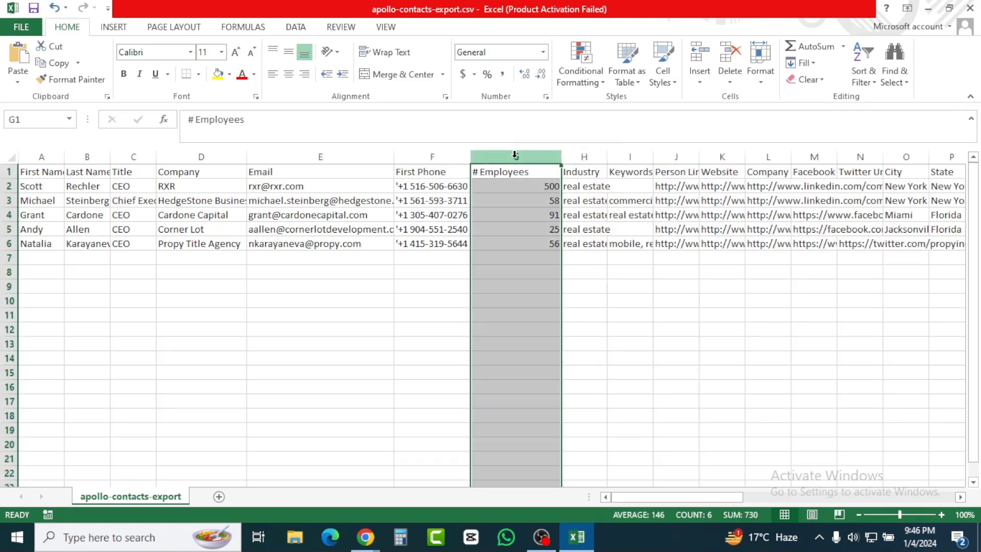
left_click(645, 342)
left_click_drag(580, 155, 630, 157)
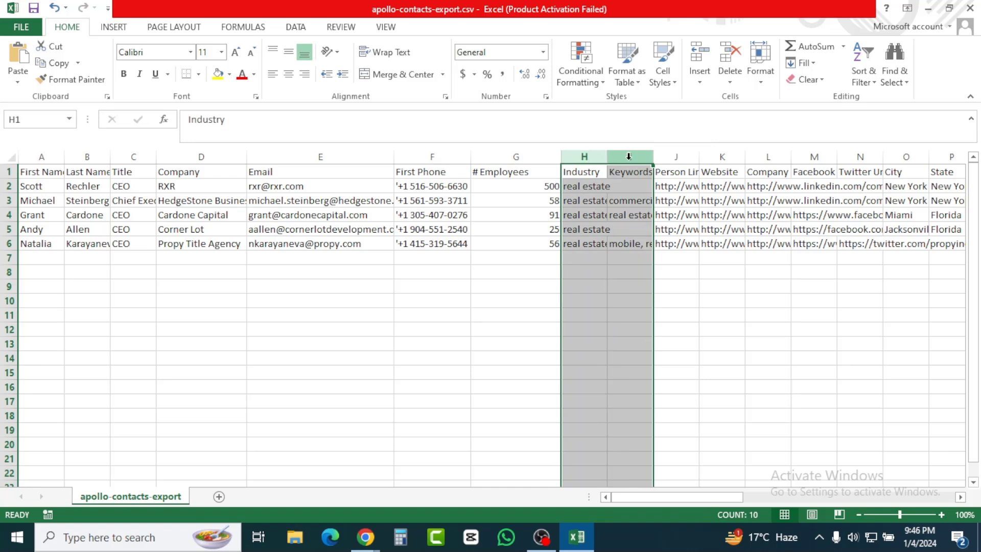
right_click(630, 158)
left_click(664, 278)
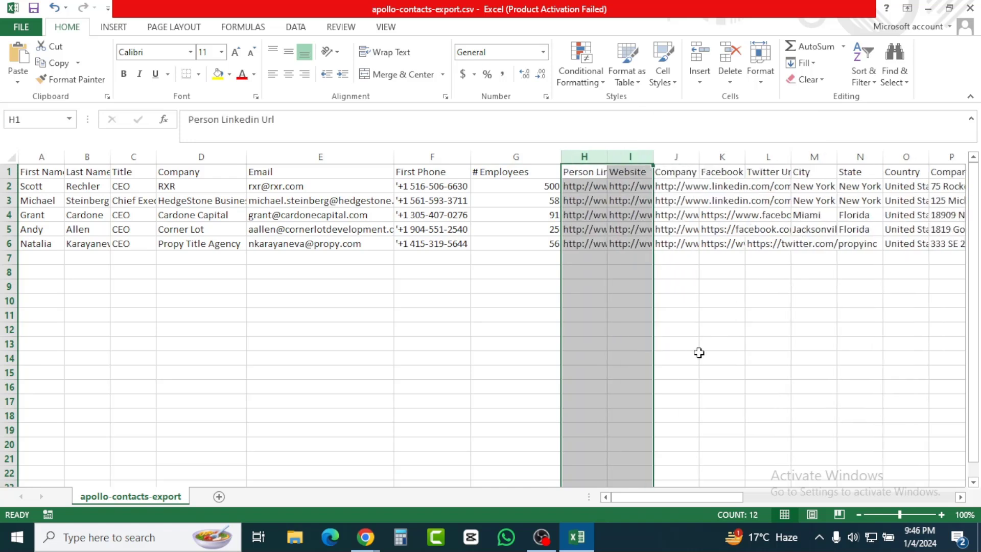
left_click(695, 353)
Widen the Person Linkedin Url and Company Linkedin Url columns
left_click_drag(607, 154, 660, 156)
left_click(628, 301)
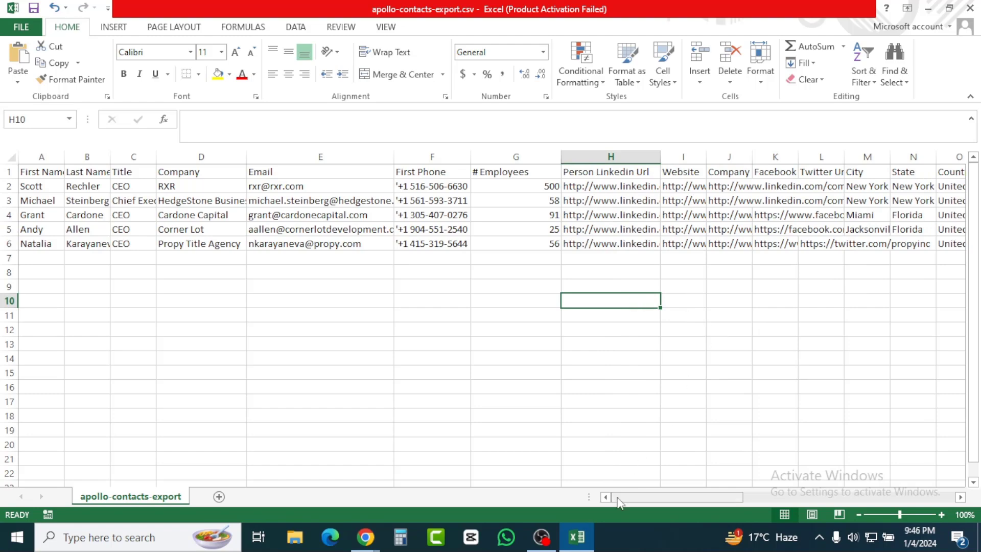
left_click_drag(676, 502, 709, 499)
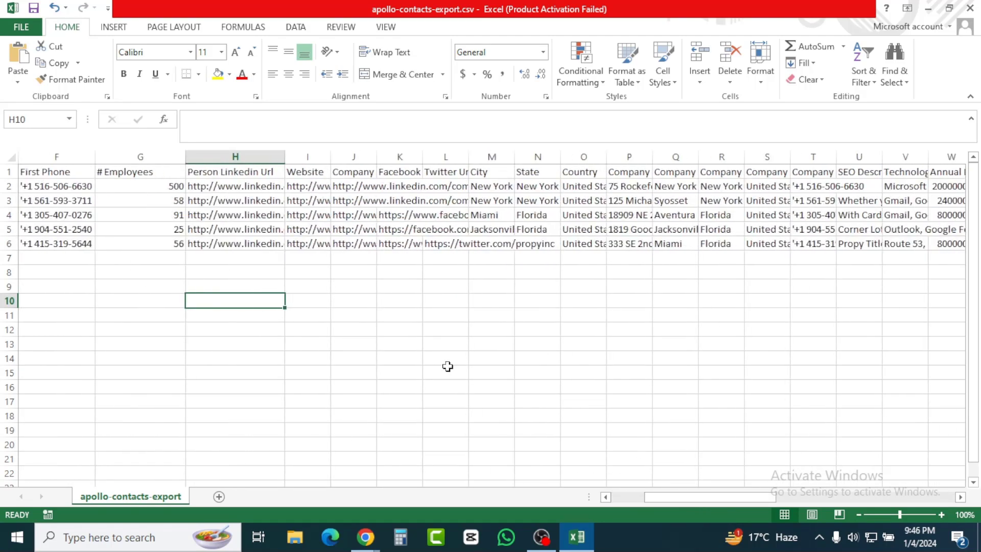
left_click(430, 353)
left_click_drag(377, 157, 458, 157)
left_click(418, 311)
Delete the Company Linkedin Url, Facebook Url and Twitter Url columns
left_click(401, 157)
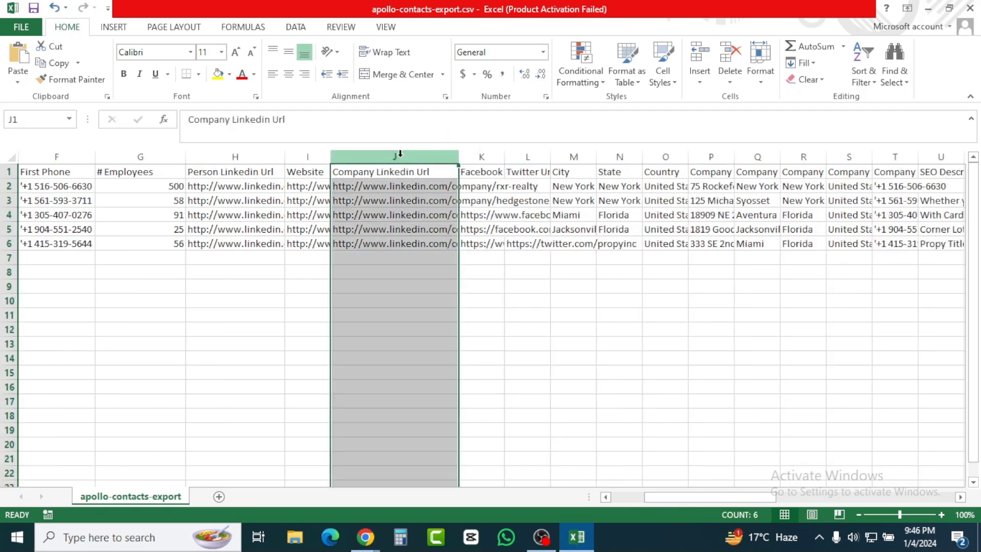
right_click(402, 159)
left_click(436, 275)
left_click(501, 343)
left_click_drag(358, 158, 400, 157)
right_click(400, 157)
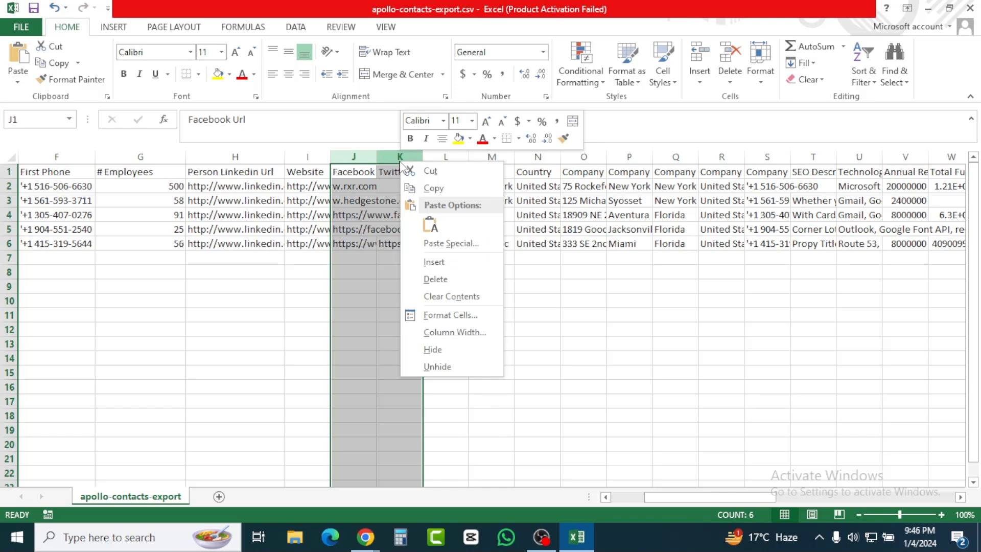
left_click(433, 277)
left_click(502, 321)
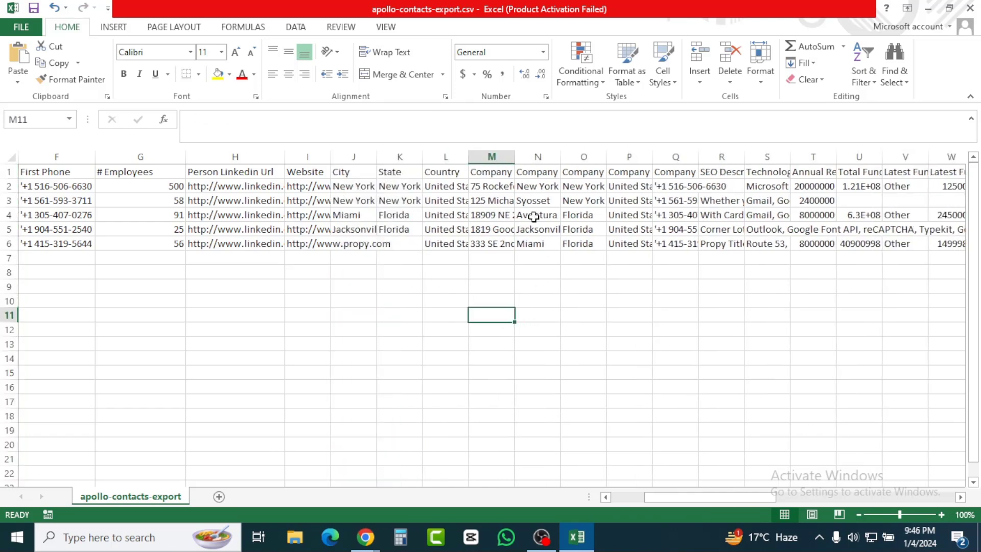
Widen the Company Address column and delete columns N to S, starting with Company City
left_click_drag(520, 156, 820, 177)
left_click(583, 286)
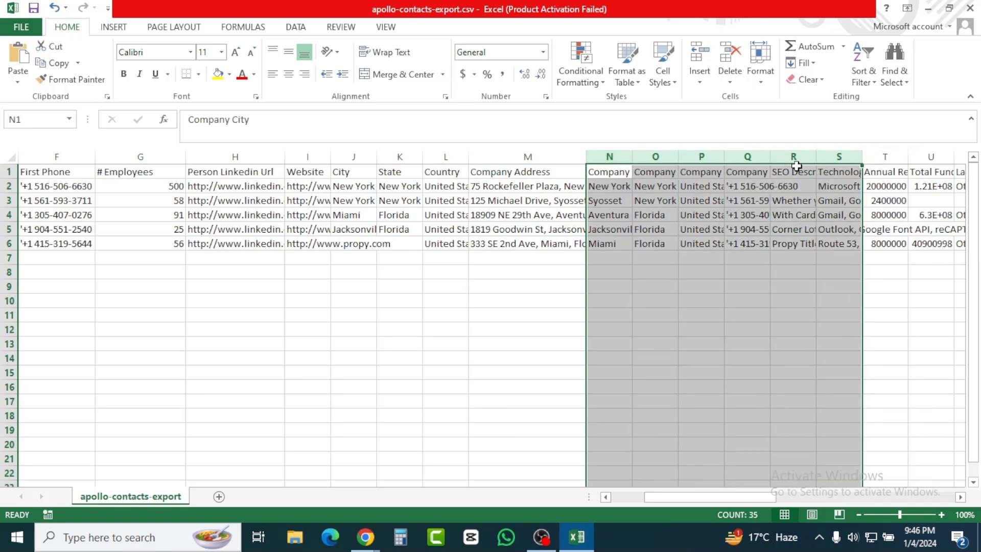
right_click(793, 155)
left_click(853, 276)
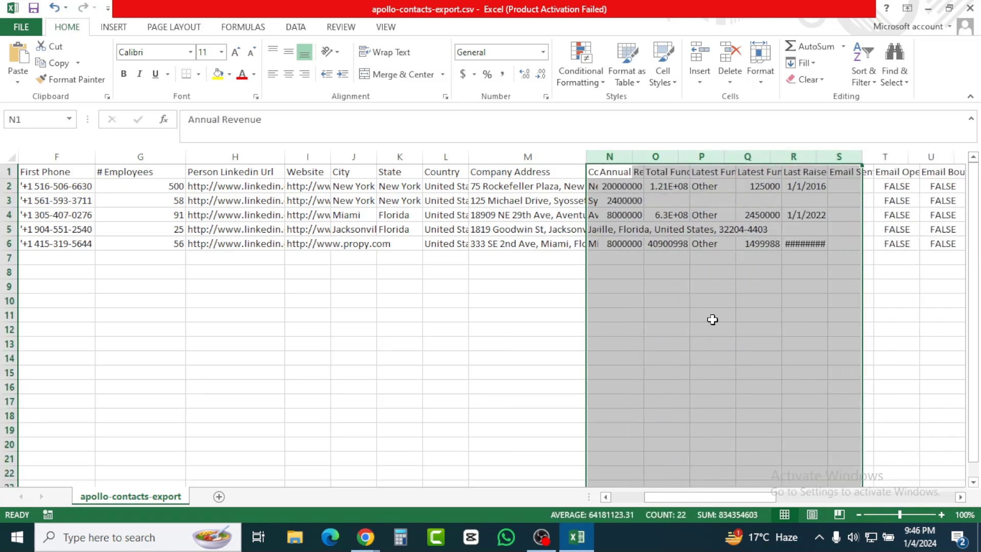
left_click(713, 322)
Widen the Annual Revenue column and select its values in N2 to N6
left_click_drag(632, 156, 715, 175)
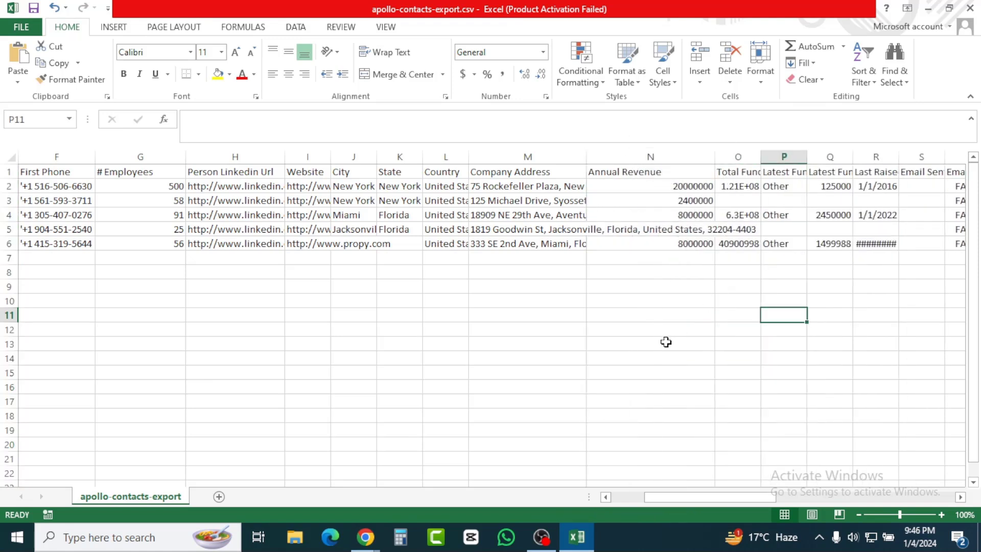
left_click(664, 344)
left_click_drag(705, 497, 664, 444)
left_click(628, 385)
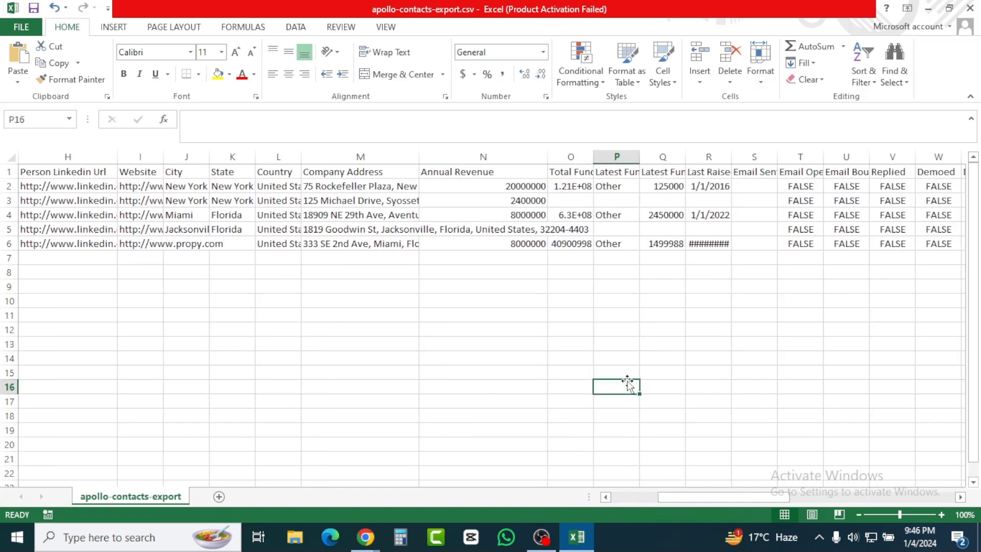
left_click_drag(519, 188, 522, 245)
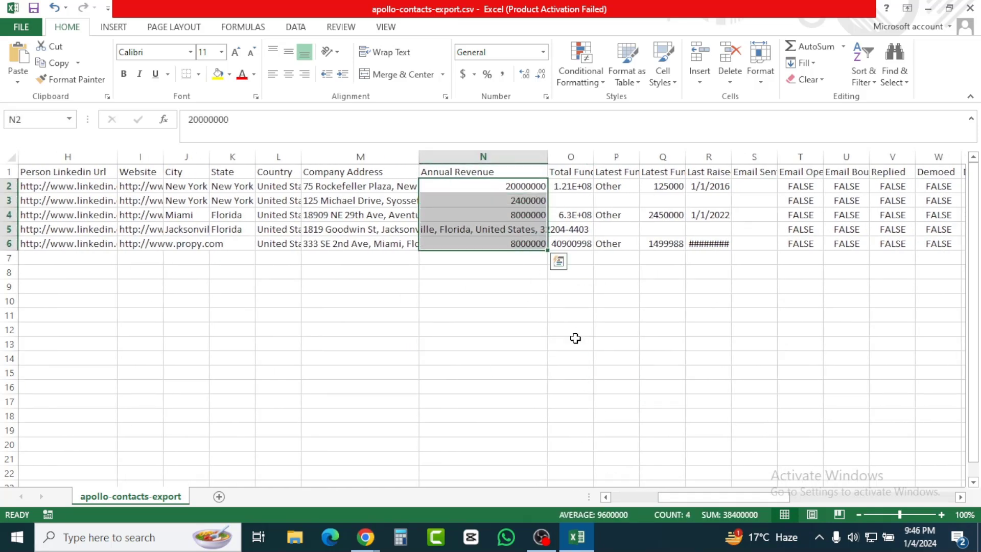
left_click(575, 338)
Delete columns O to AD, starting with Total Funding
left_click_drag(572, 157, 641, 176)
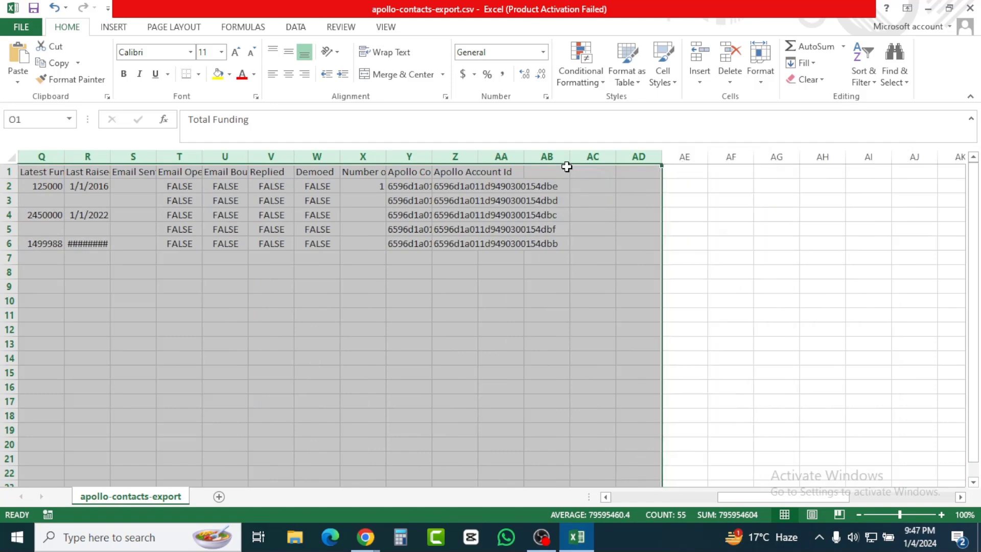
right_click(549, 157)
left_click(603, 276)
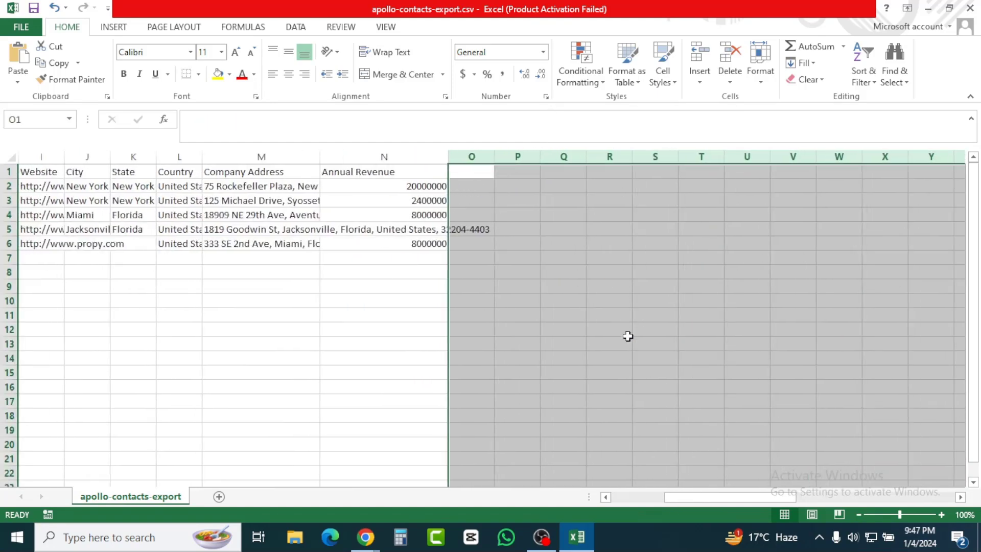
left_click(613, 341)
left_click_drag(721, 498, 632, 509)
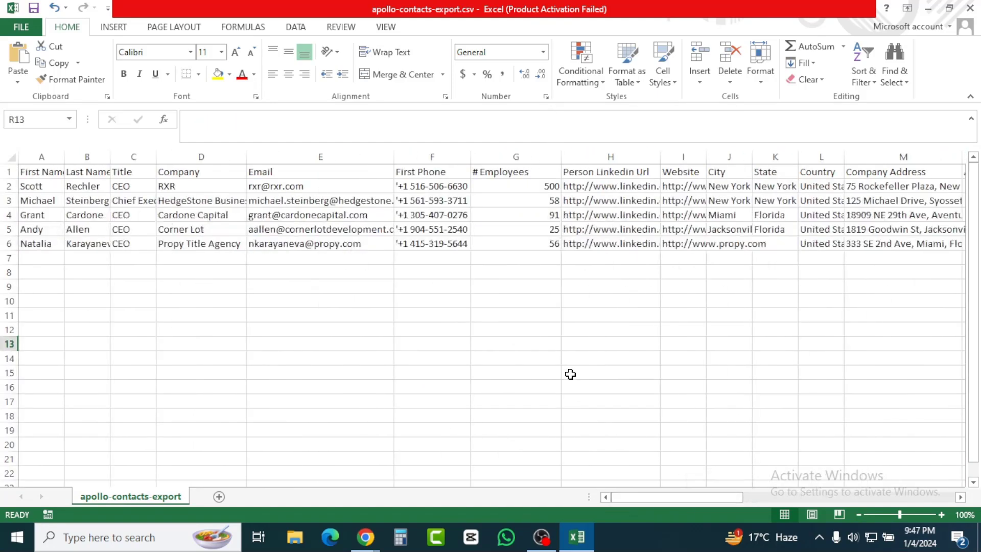
Delete the City, State and Country columns
left_click(625, 390)
left_click_drag(666, 501, 682, 499)
left_click(639, 358)
left_click_drag(588, 156, 663, 162)
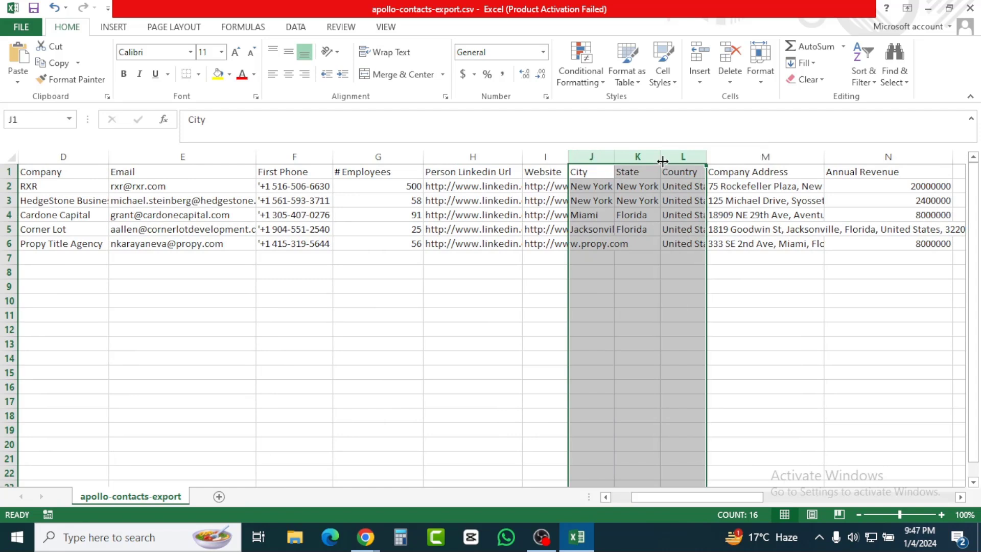
right_click(638, 160)
left_click(672, 276)
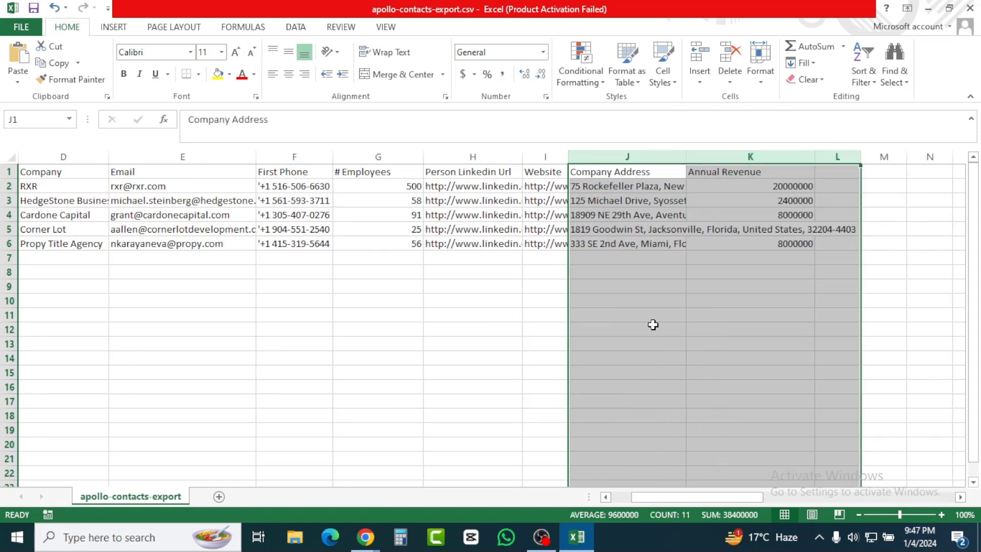
left_click(666, 346)
Delete the Company Address and Annual Revenue columns
left_click(623, 155)
right_click(675, 156)
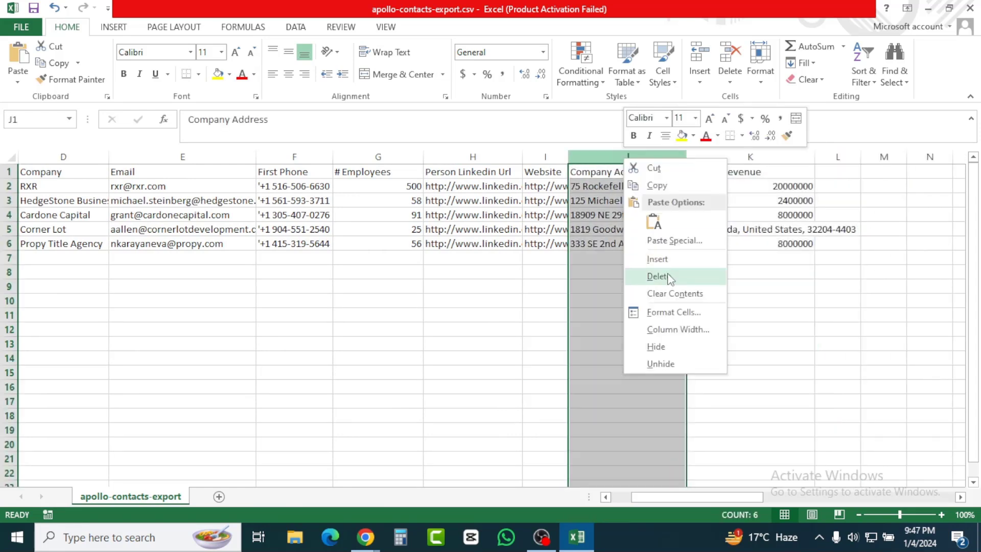
left_click(659, 275)
left_click(657, 329)
left_click(632, 155)
right_click(632, 156)
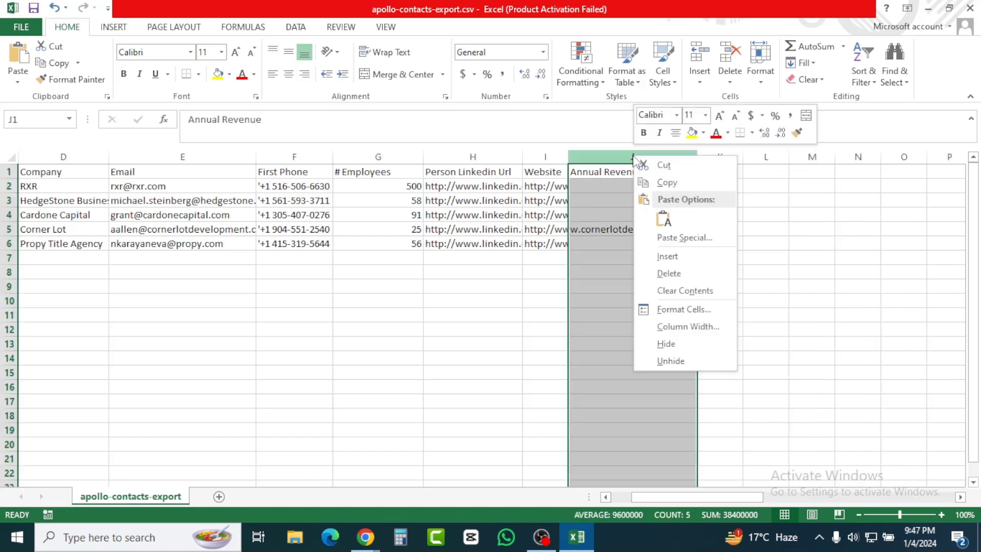
left_click(677, 270)
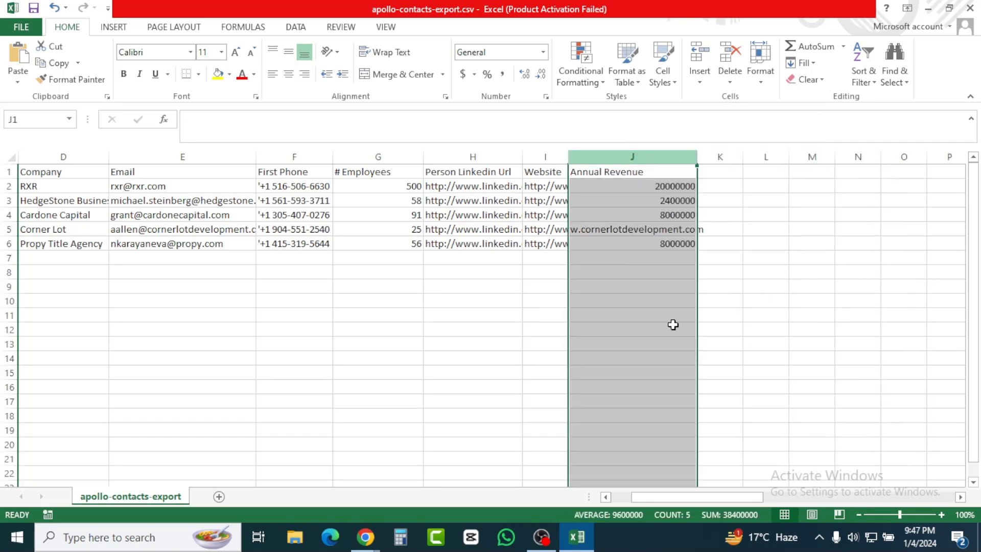
left_click(631, 361)
Delete the # Employees column and select the remaining contact table from A1 to I6
left_click_drag(645, 498, 626, 503)
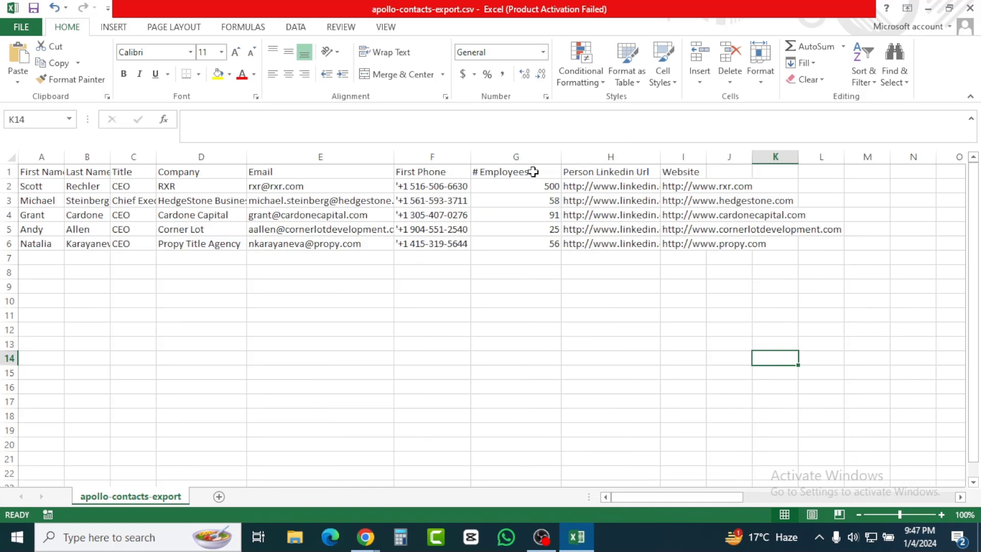
left_click(517, 156)
right_click(521, 158)
left_click(557, 280)
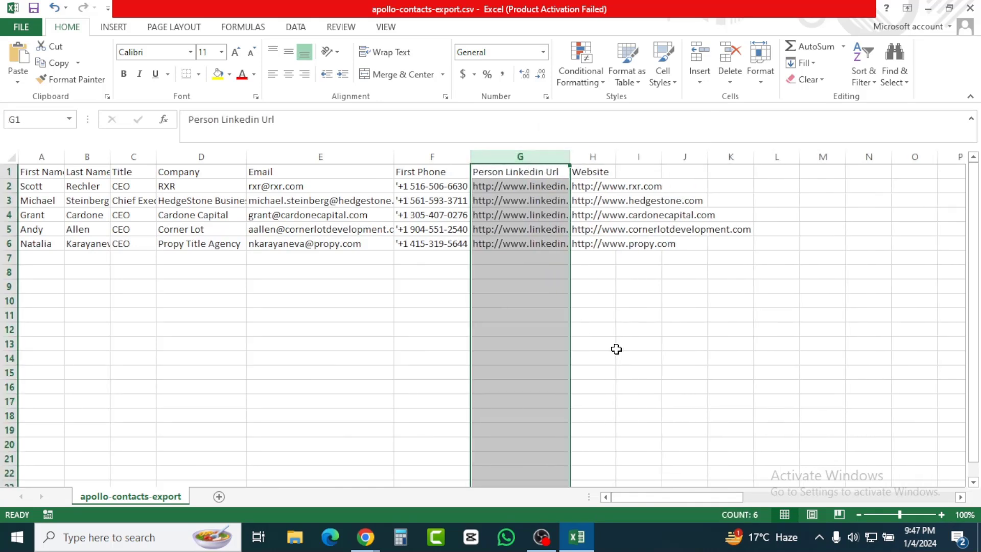
left_click(618, 344)
left_click_drag(30, 174, 622, 244)
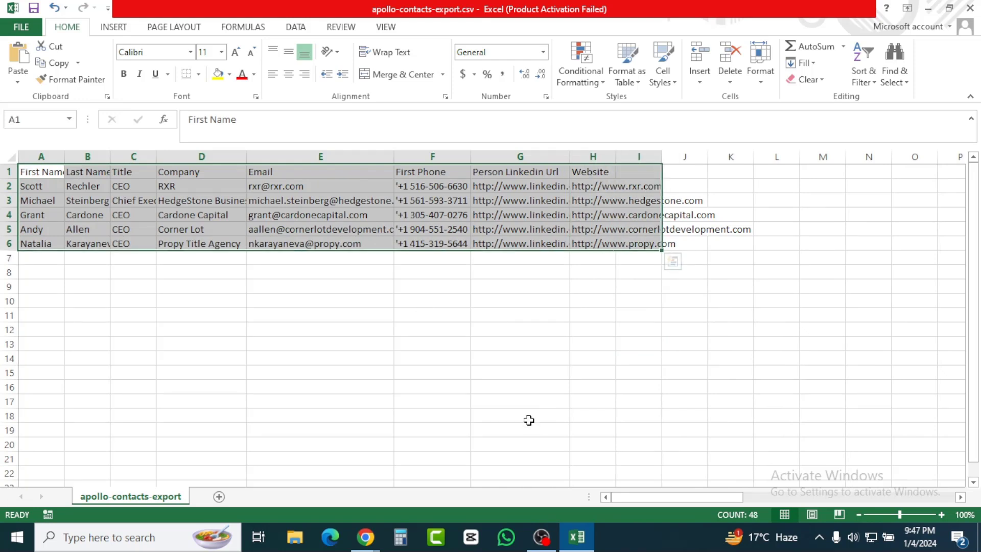
Switch to Chrome and check the Google Meet call before returning to the Apollo people search
left_click(369, 536)
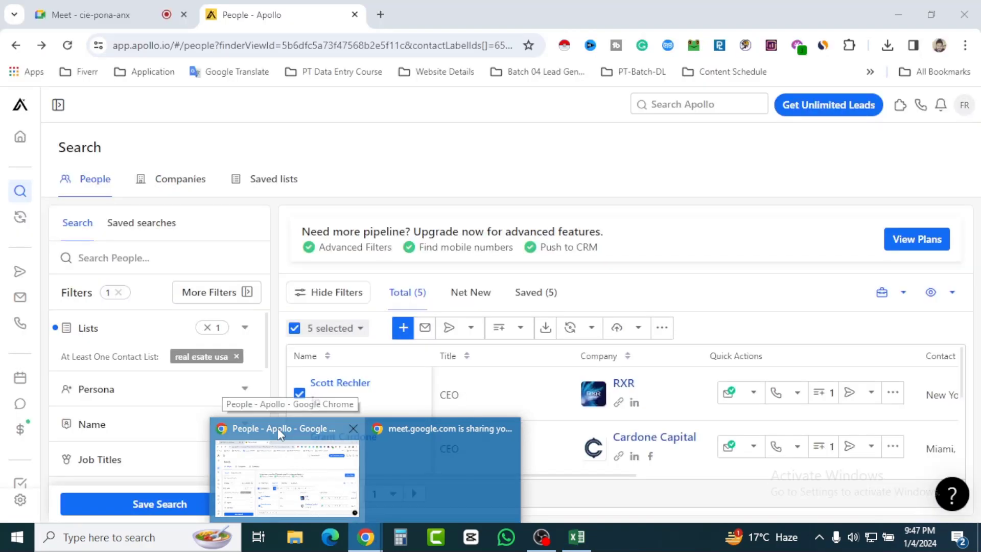
left_click(278, 429)
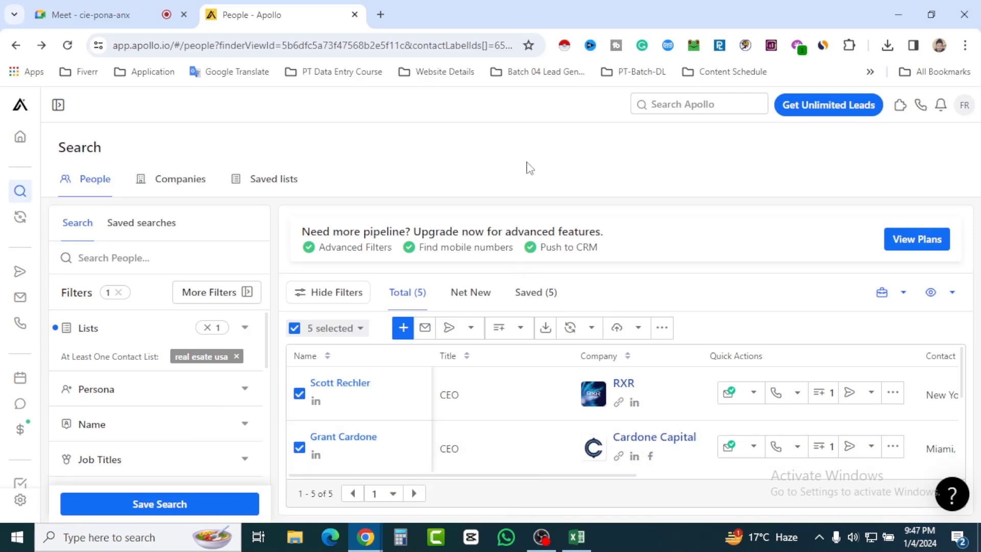
left_click(72, 12)
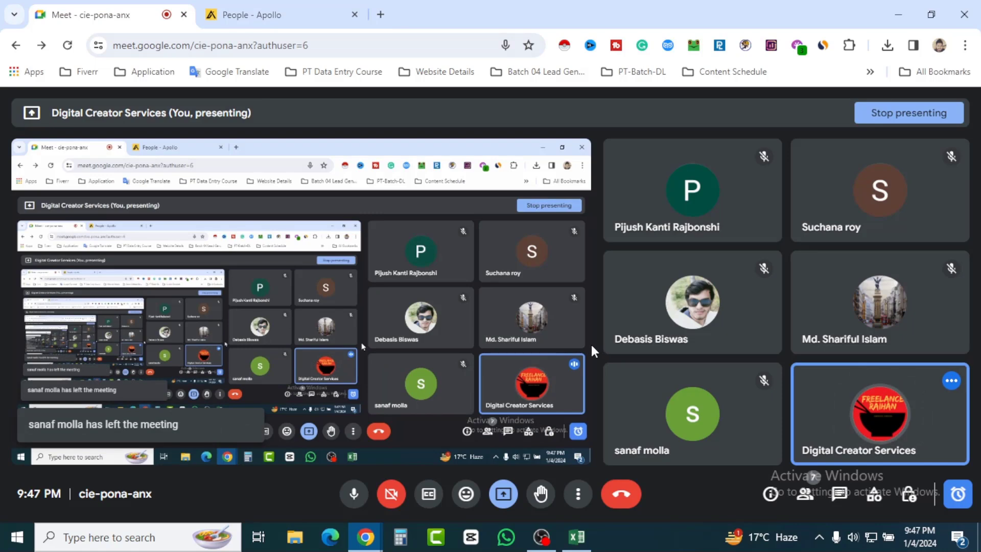
left_click(262, 7)
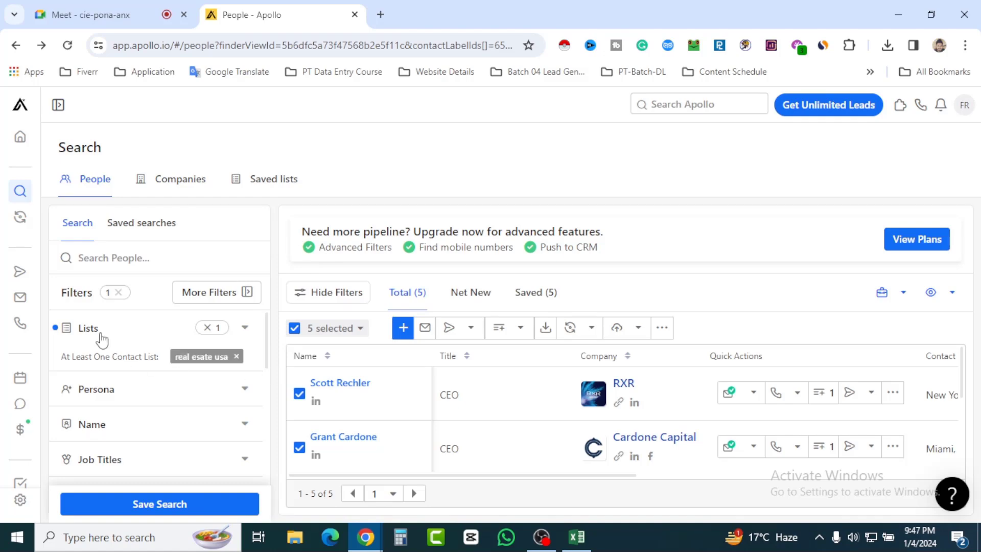
Switch to Excel and close apollo-contacts-export.csv without saving the changes
left_click(576, 536)
left_click(971, 8)
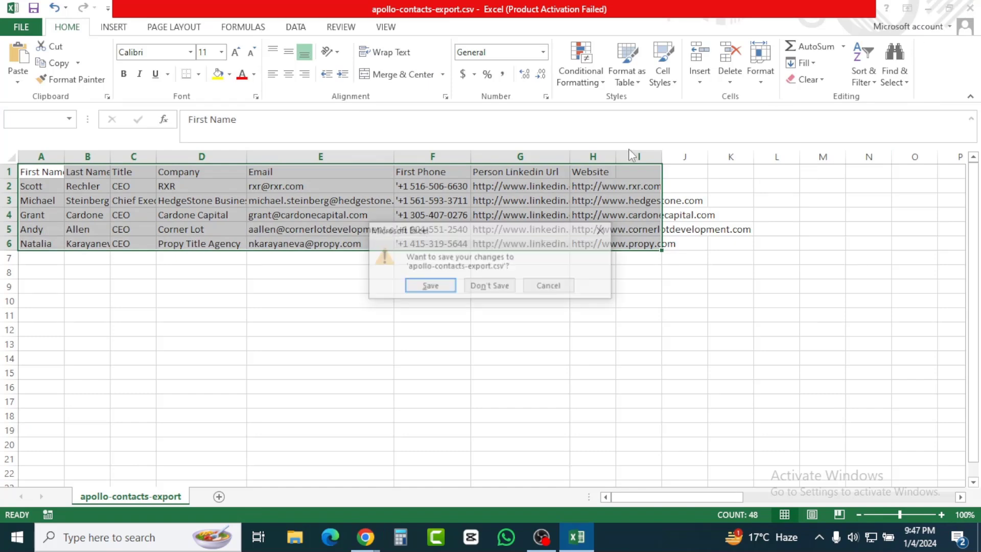
left_click(491, 285)
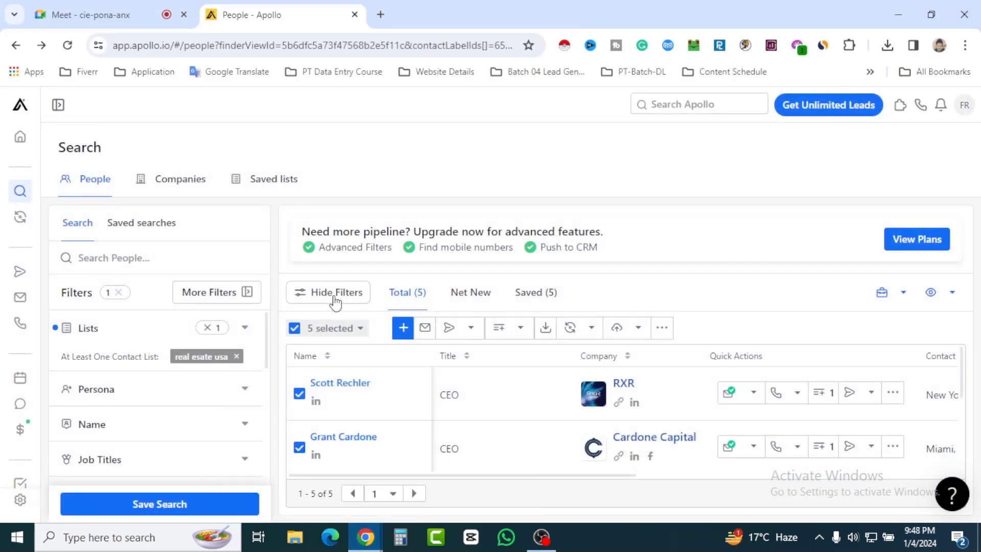
Examine the additional people-search filters under Person Info, Company Info, Engagement Activity, Created Source, Misc. and Conversation, and close the expanded view
left_click(209, 295)
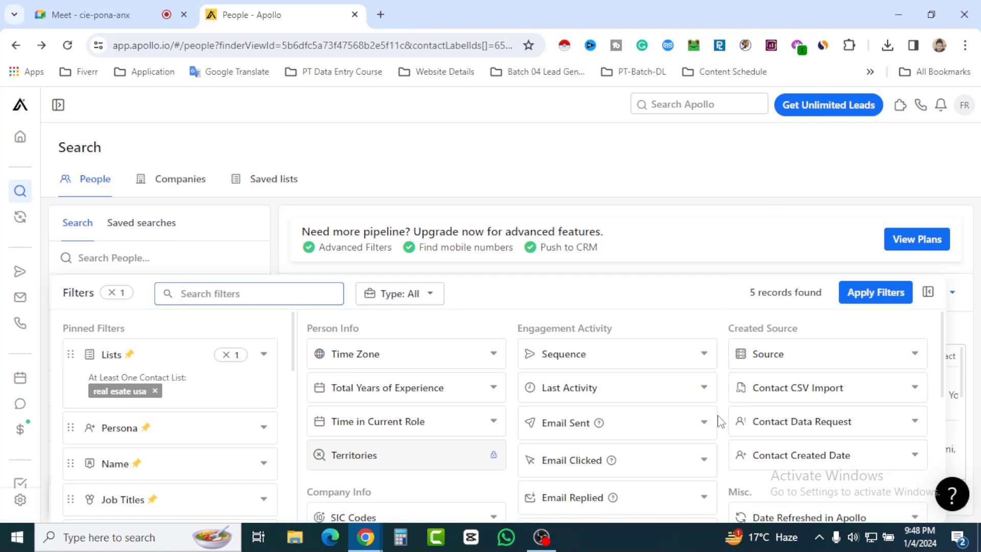
scroll(723, 422, "down", 1)
scroll(720, 421, "up", 2)
scroll(512, 368, "down", 5)
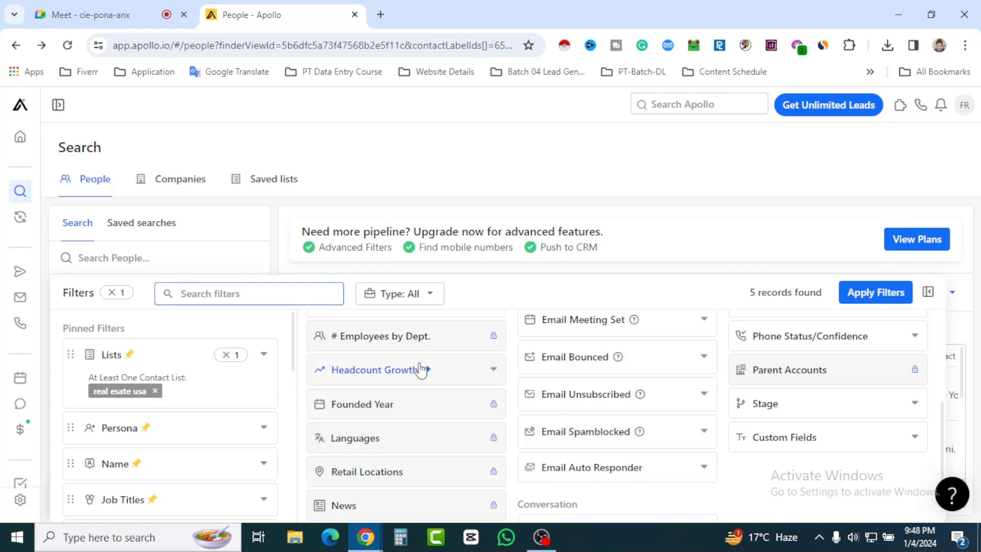
scroll(516, 390, "down", 2)
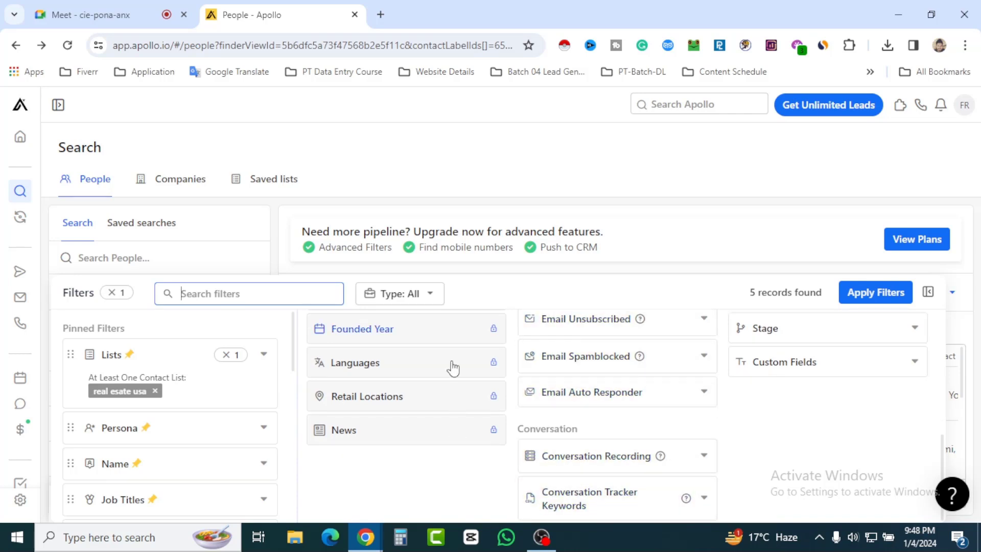
scroll(703, 460, "up", 5)
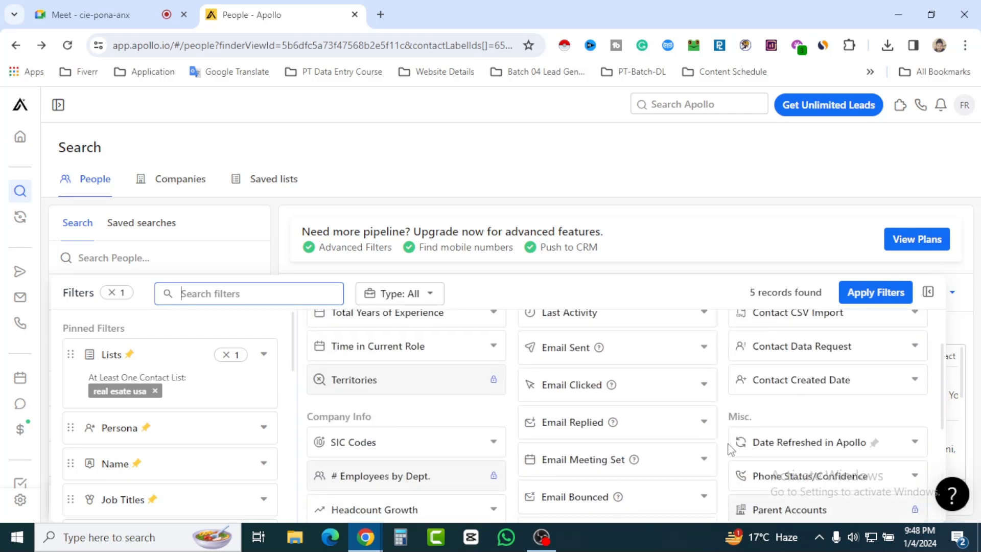
scroll(731, 450, "up", 2)
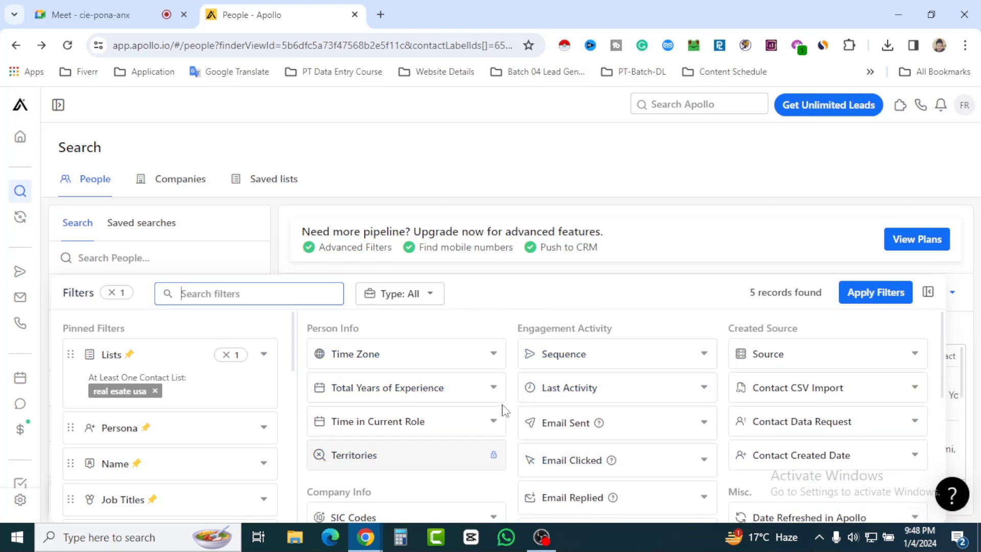
scroll(518, 437, "down", 5)
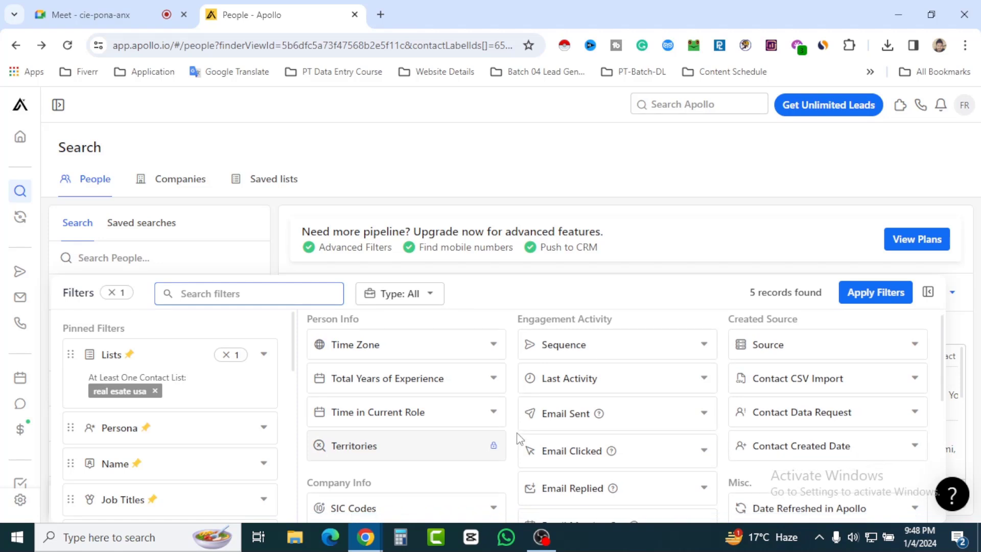
left_click(441, 483)
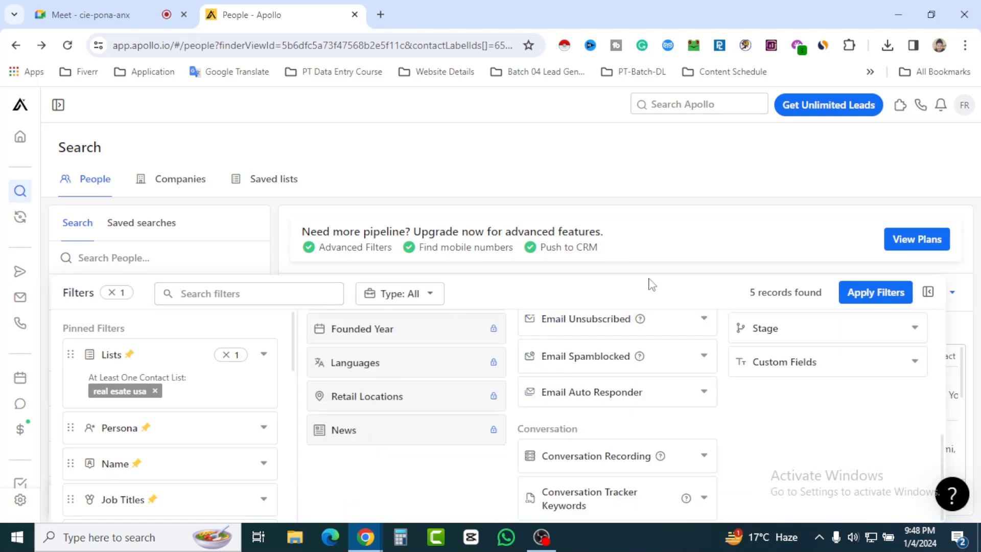
left_click(929, 294)
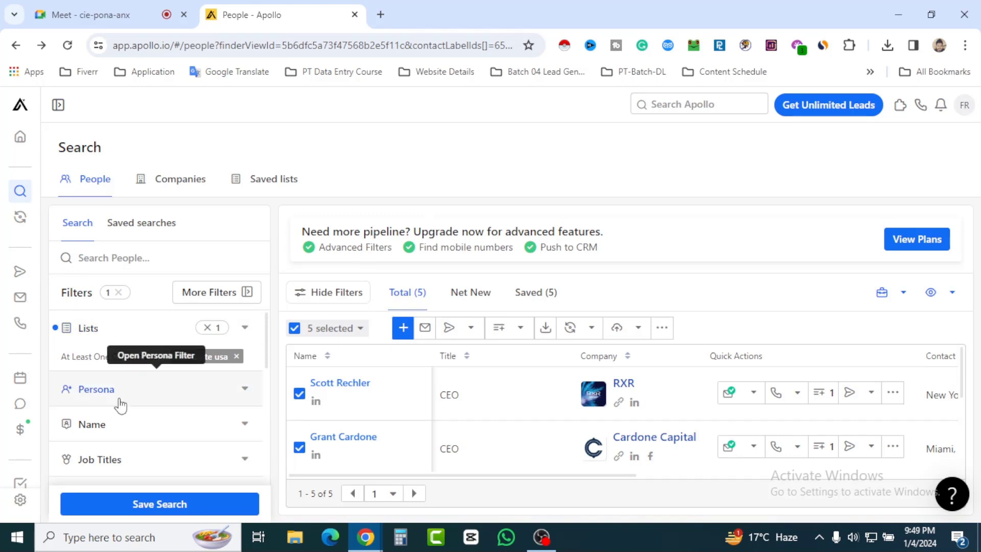
Look through the main search filters and reset the people search, clearing the saved-list filter
scroll(173, 389, "down", 1)
scroll(173, 389, "down", 3)
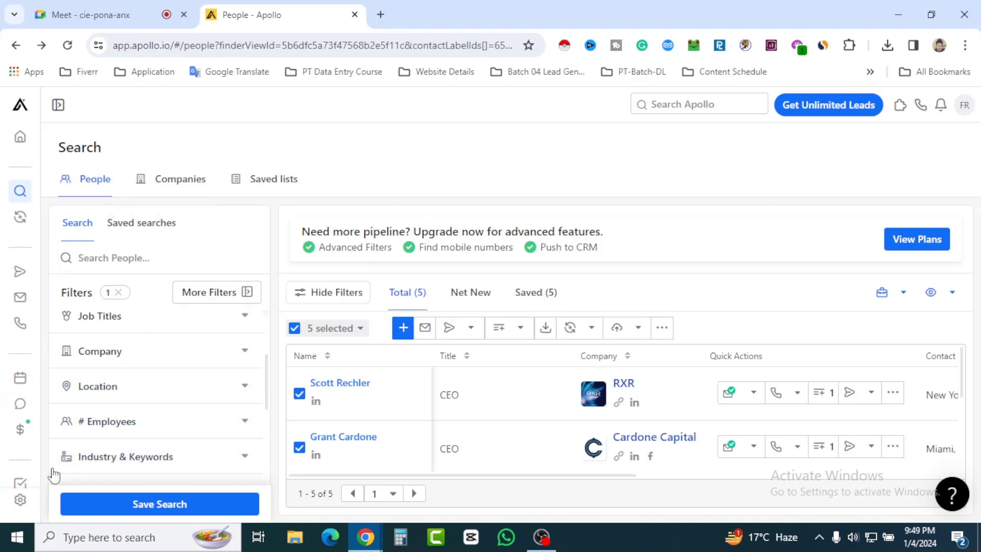
scroll(160, 359, "up", 3)
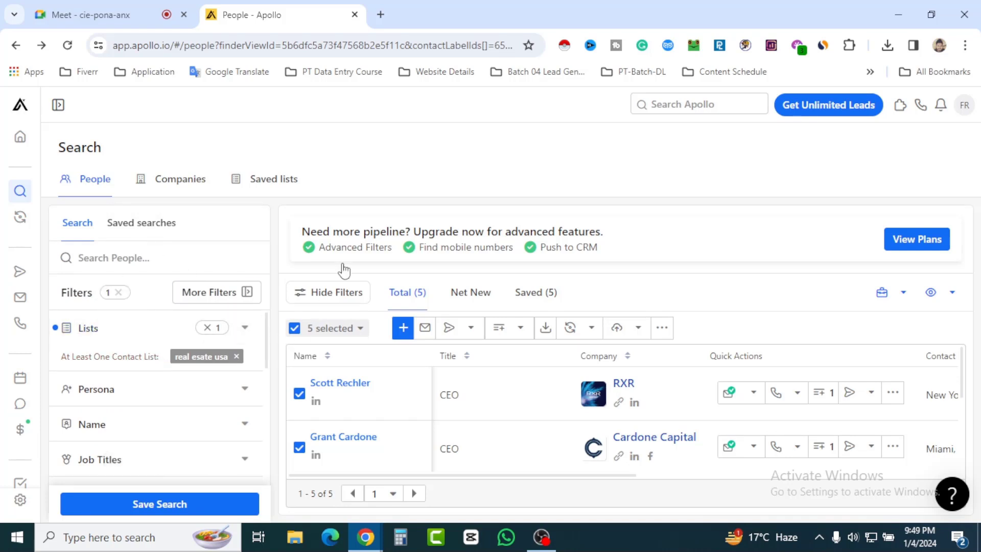
left_click(104, 189)
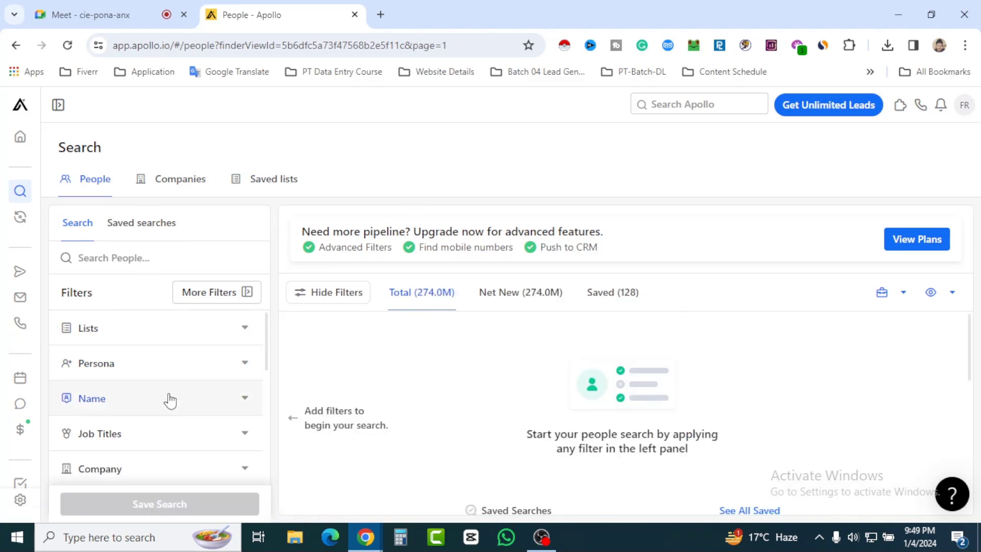
Examine the filters available for a new people search, from Lists down to Email Opened
scroll(170, 400, "down", 5)
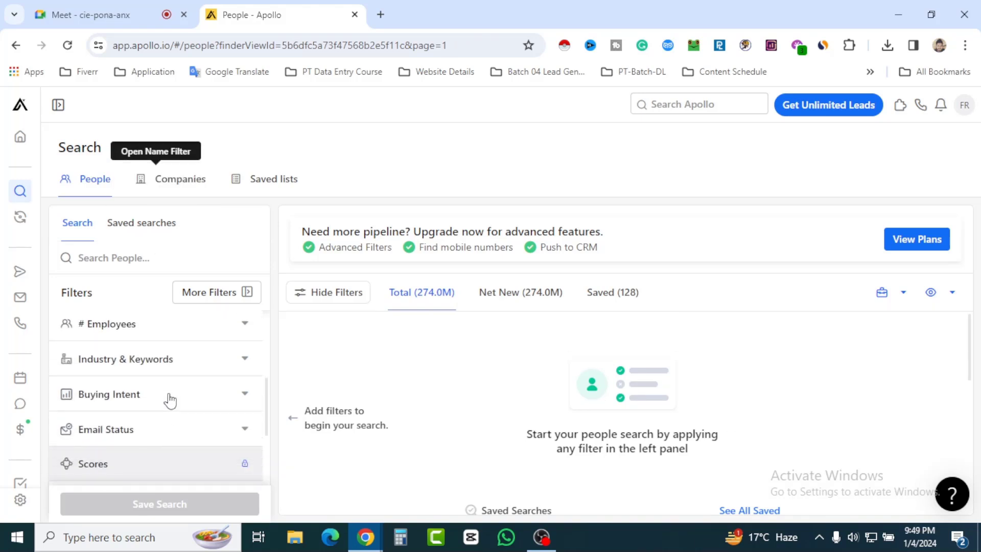
scroll(170, 400, "down", 5)
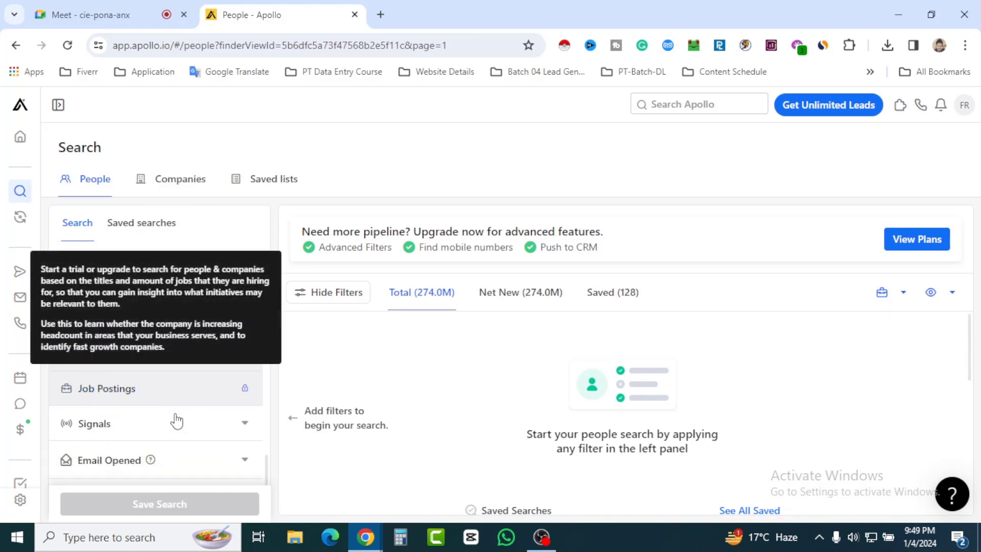
scroll(162, 423, "up", 2)
scroll(163, 424, "up", 2)
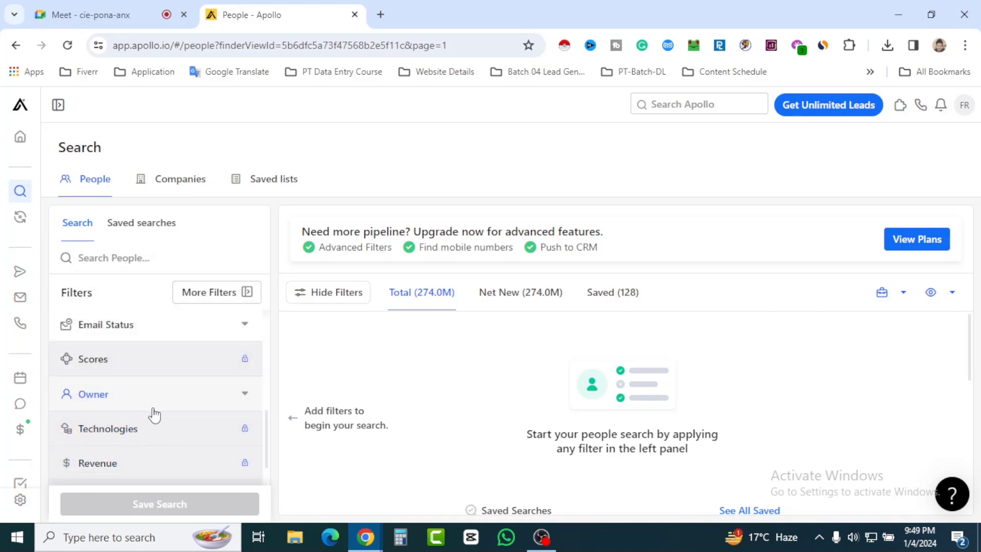
scroll(151, 399, "up", 2)
scroll(182, 409, "up", 2)
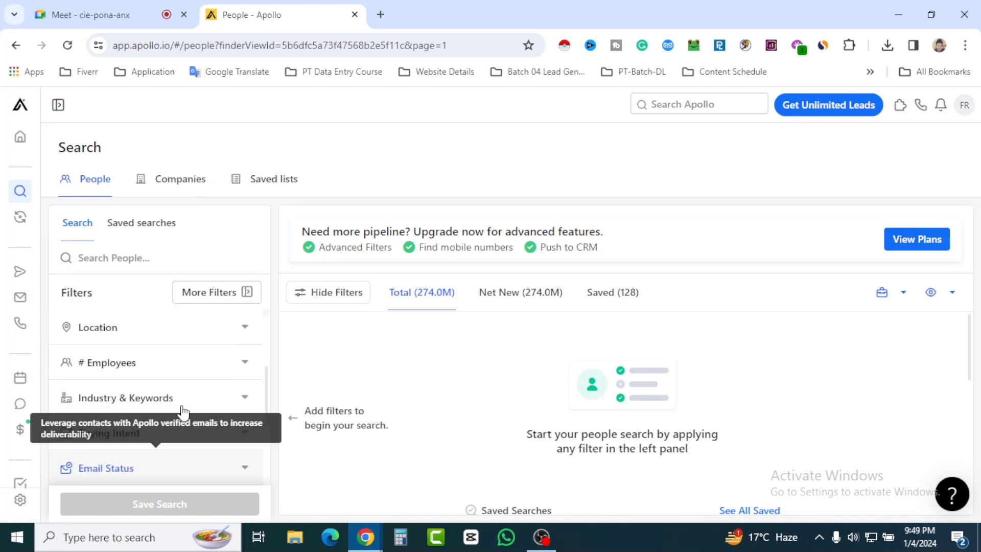
scroll(181, 424, "up", 2)
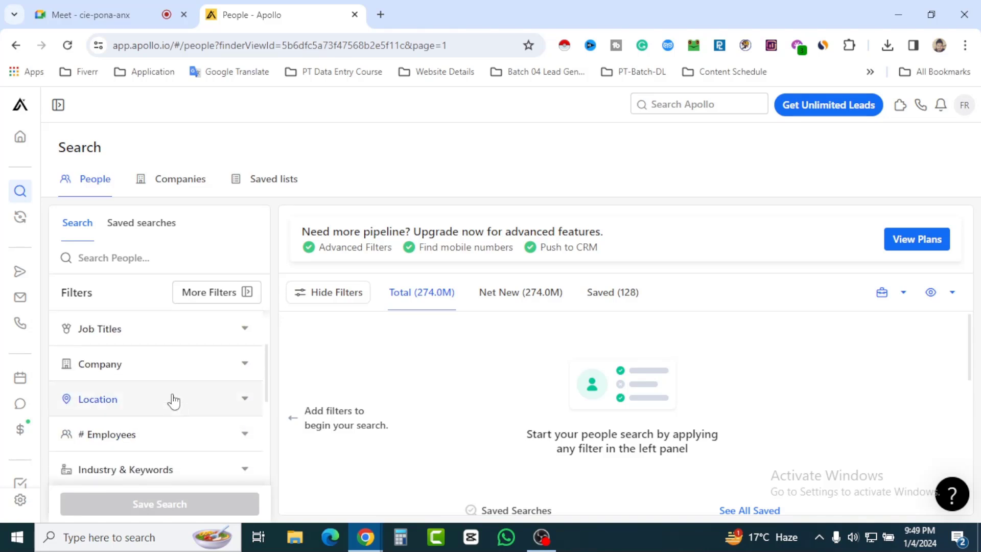
scroll(168, 414, "up", 2)
scroll(199, 383, "down", 1)
scroll(205, 393, "up", 2)
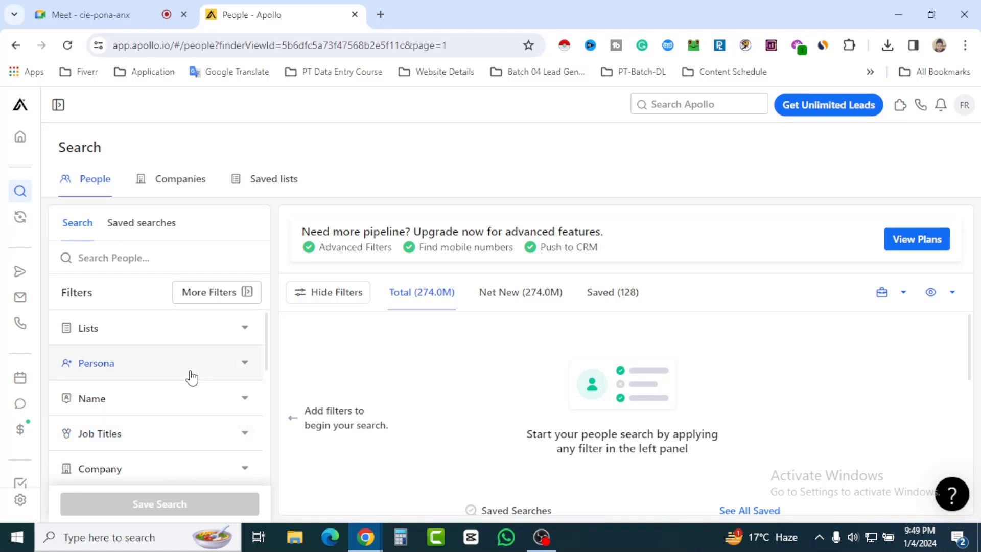
scroll(192, 378, "down", 4)
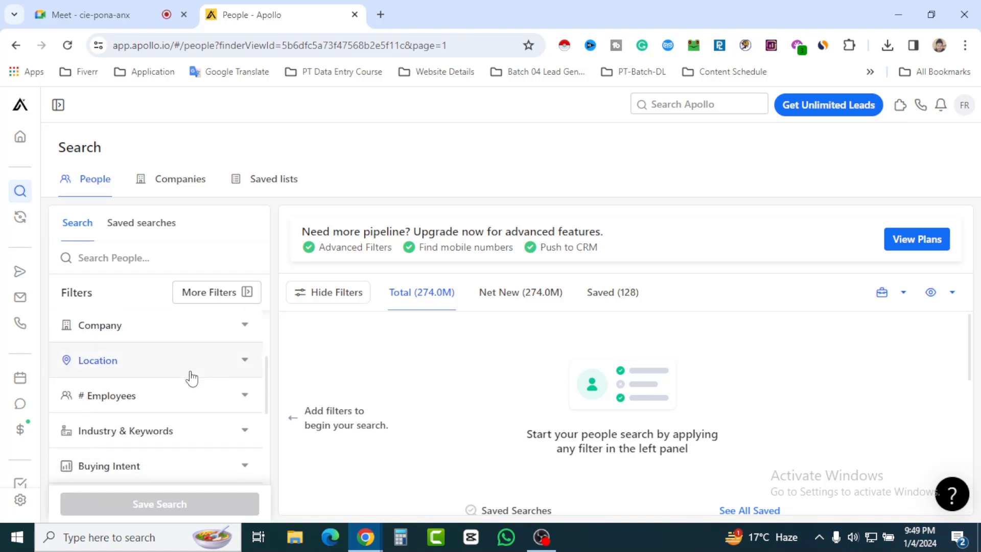